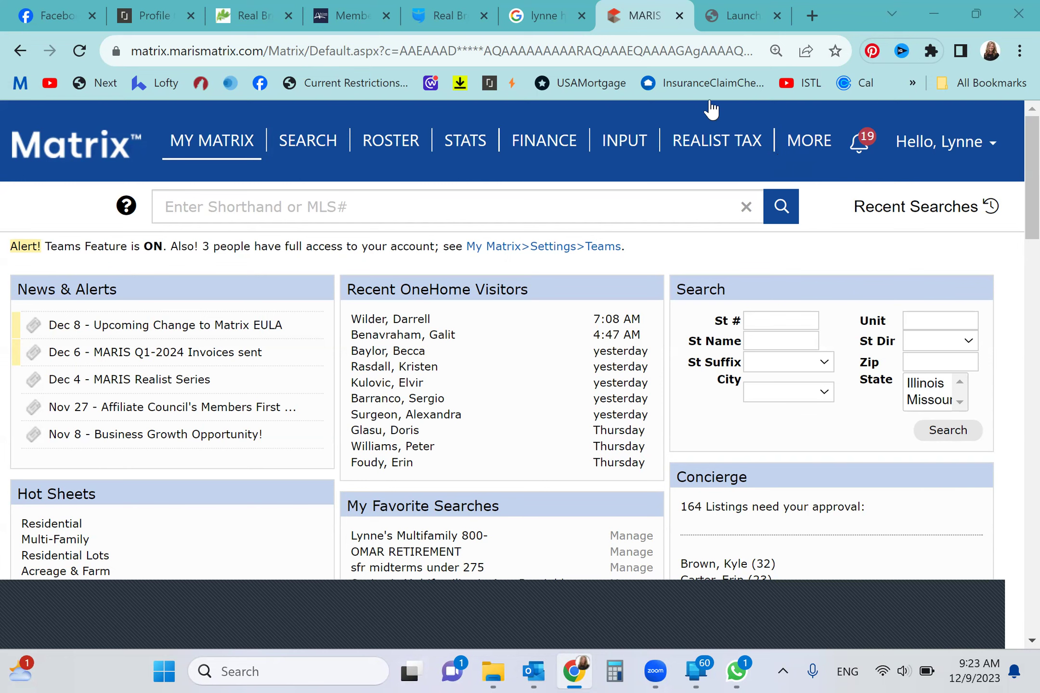
# Go to Search and choose the MultiFamily Detail search form.
pyautogui.click(305, 147)
pyautogui.moveTo(307, 141)
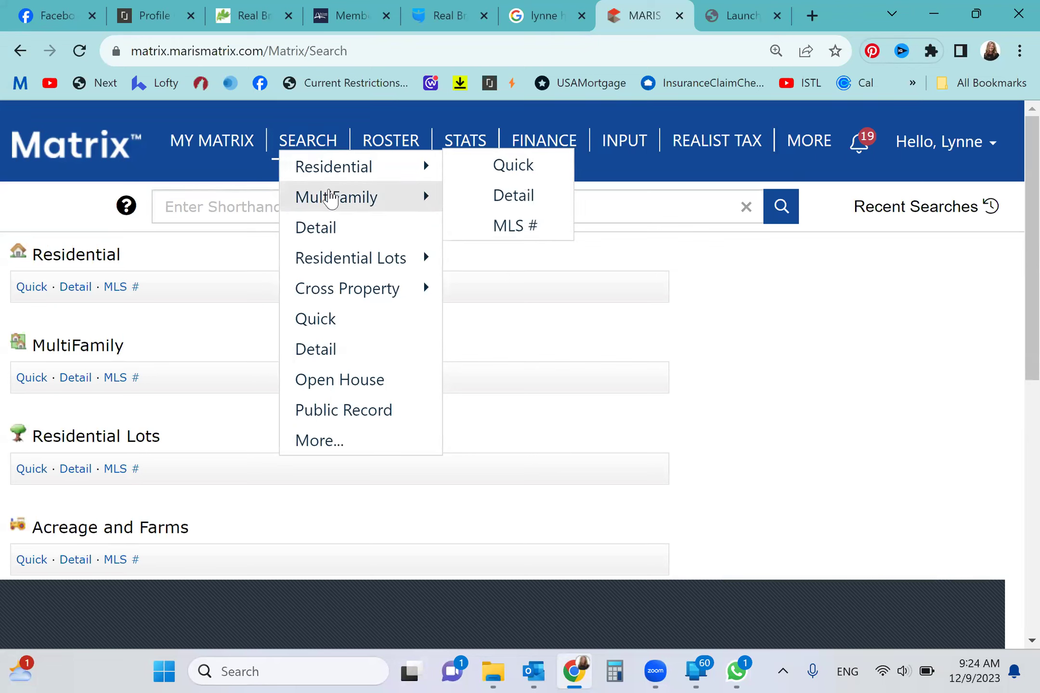
pyautogui.moveTo(337, 196)
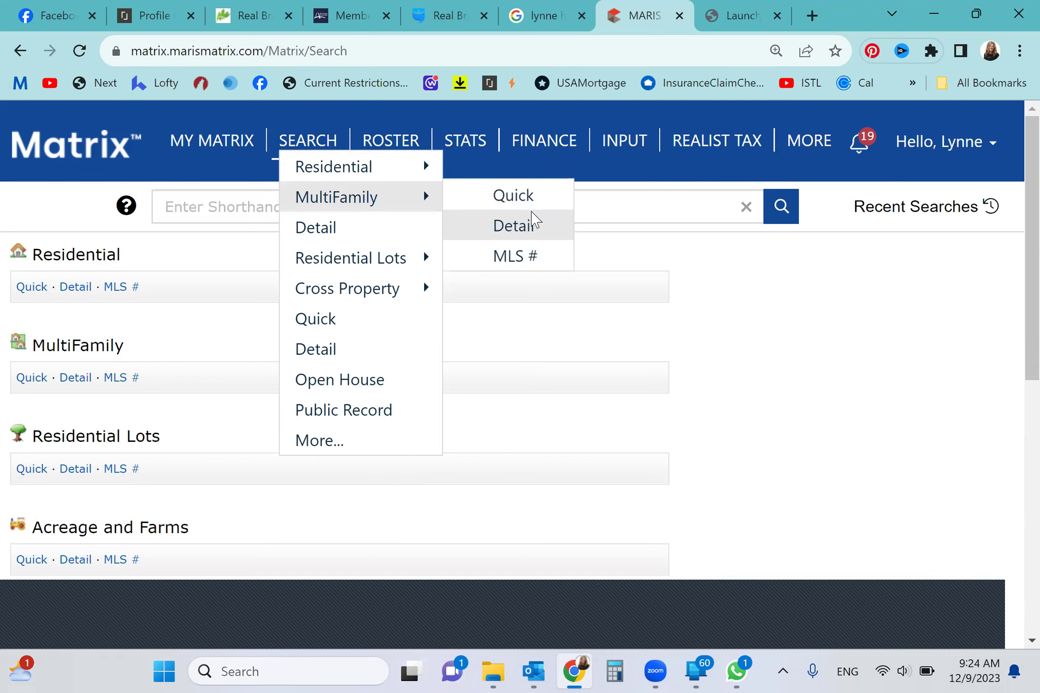
# Limit the search to Coming Soon status, Sale transactions and the state of Missouri.
pyautogui.click(521, 227)
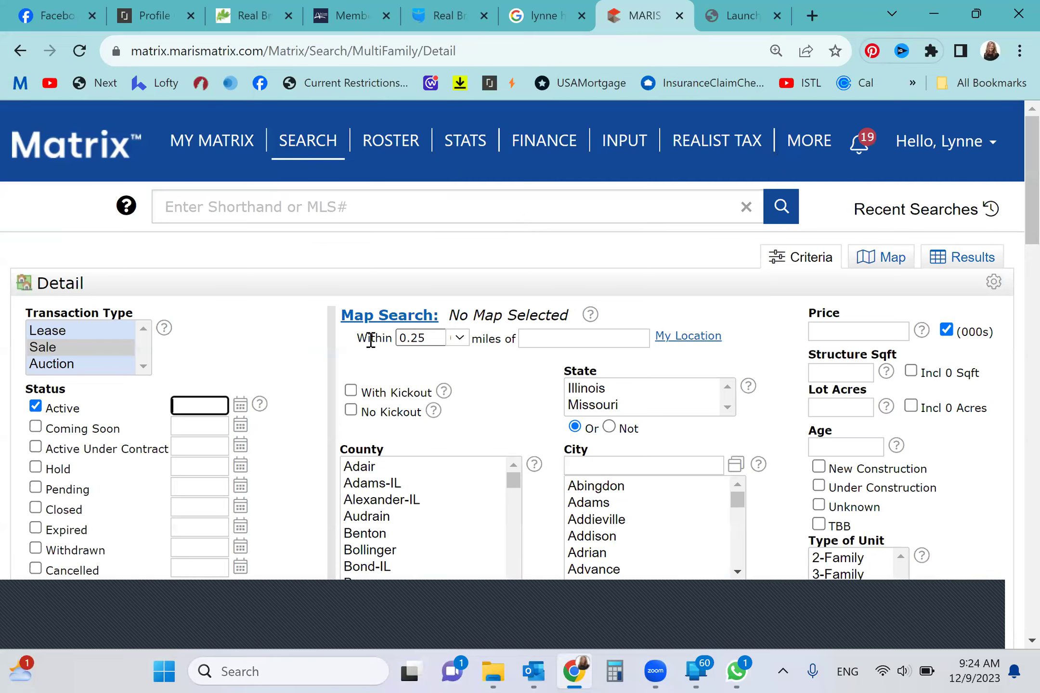
pyautogui.scroll(-3, 546, 485)
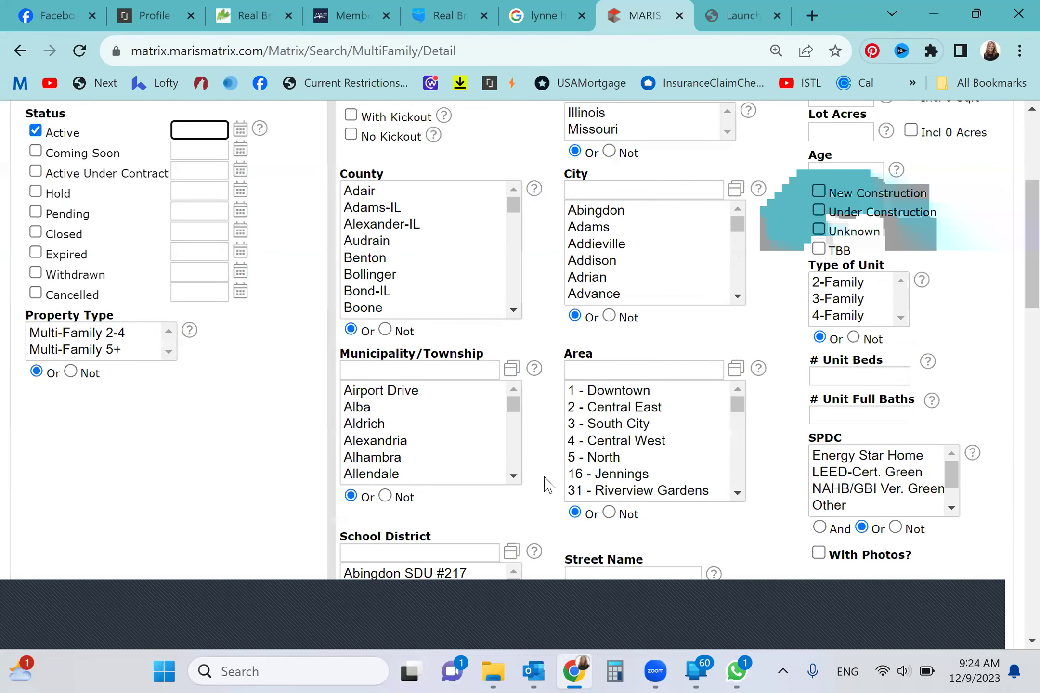
pyautogui.scroll(3, 546, 485)
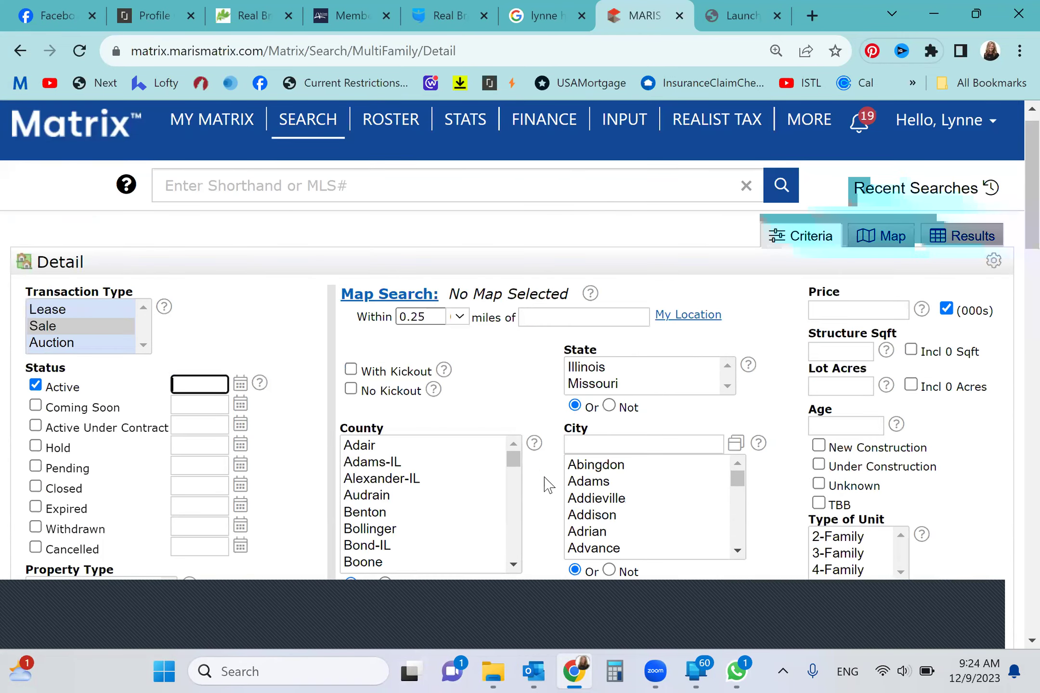
pyautogui.click(36, 406)
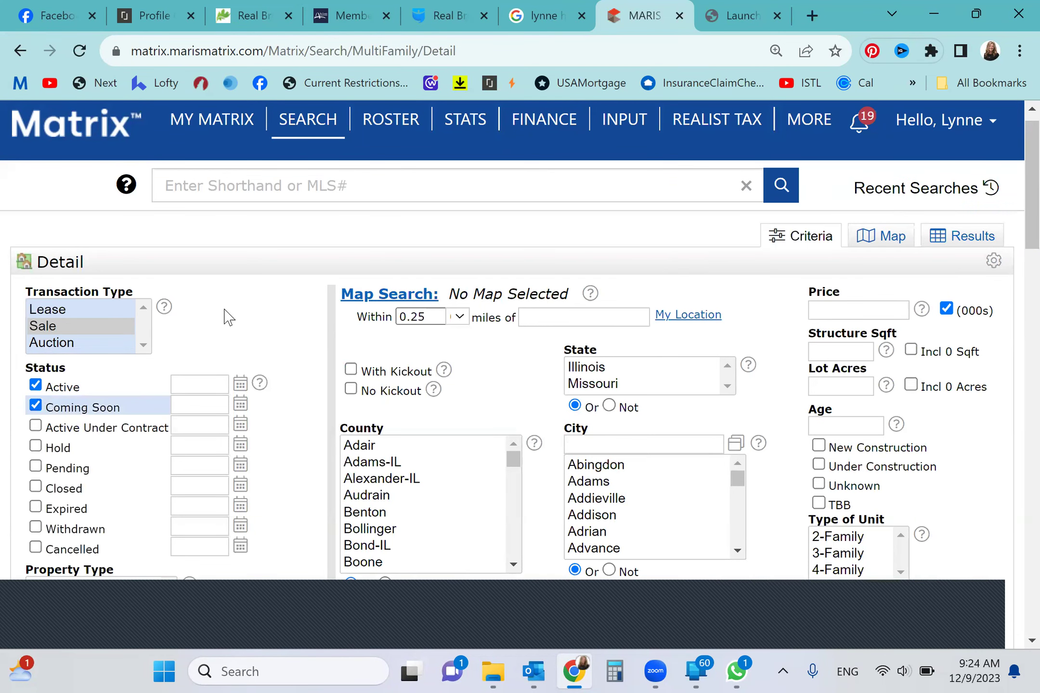
pyautogui.scroll(-1, 227, 317)
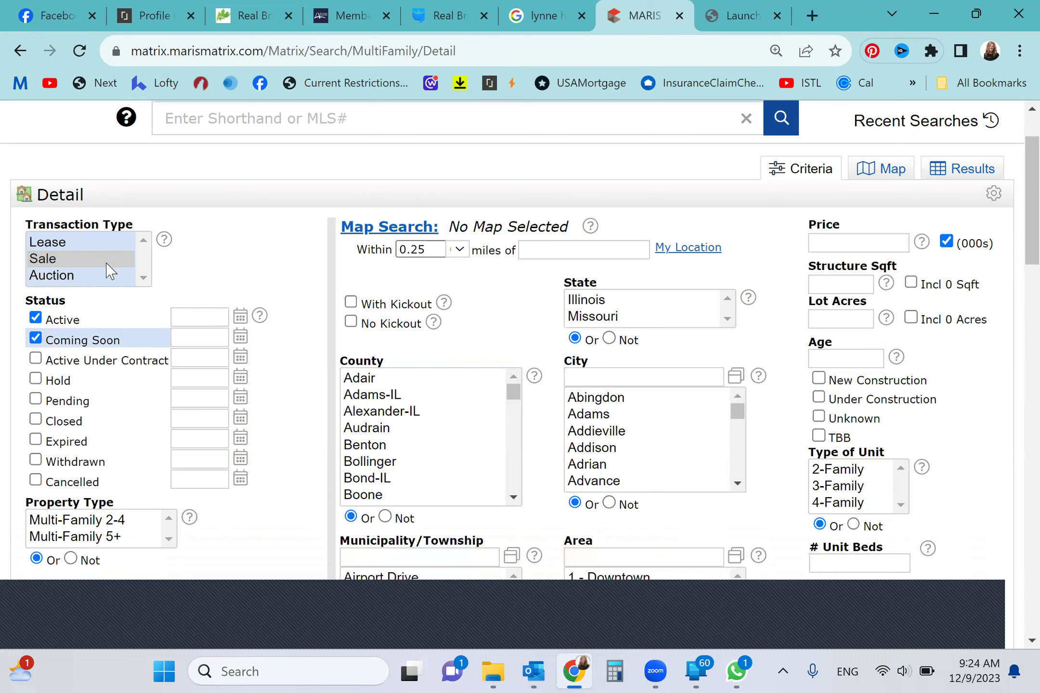
pyautogui.click(68, 262)
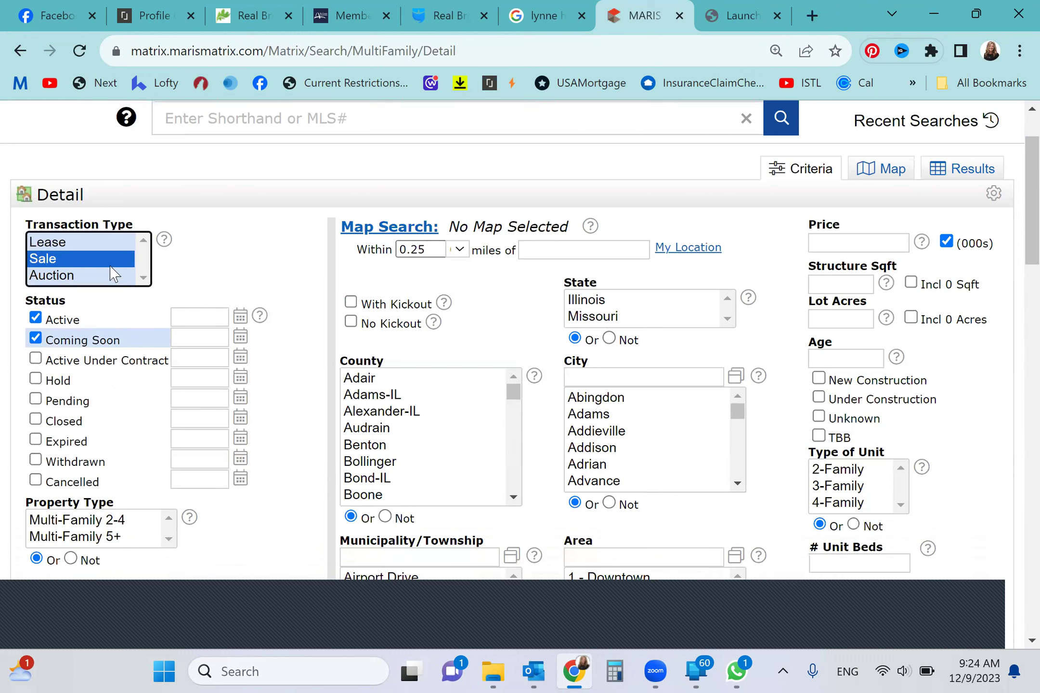
pyautogui.scroll(-1, 311, 358)
pyautogui.scroll(-2, 311, 358)
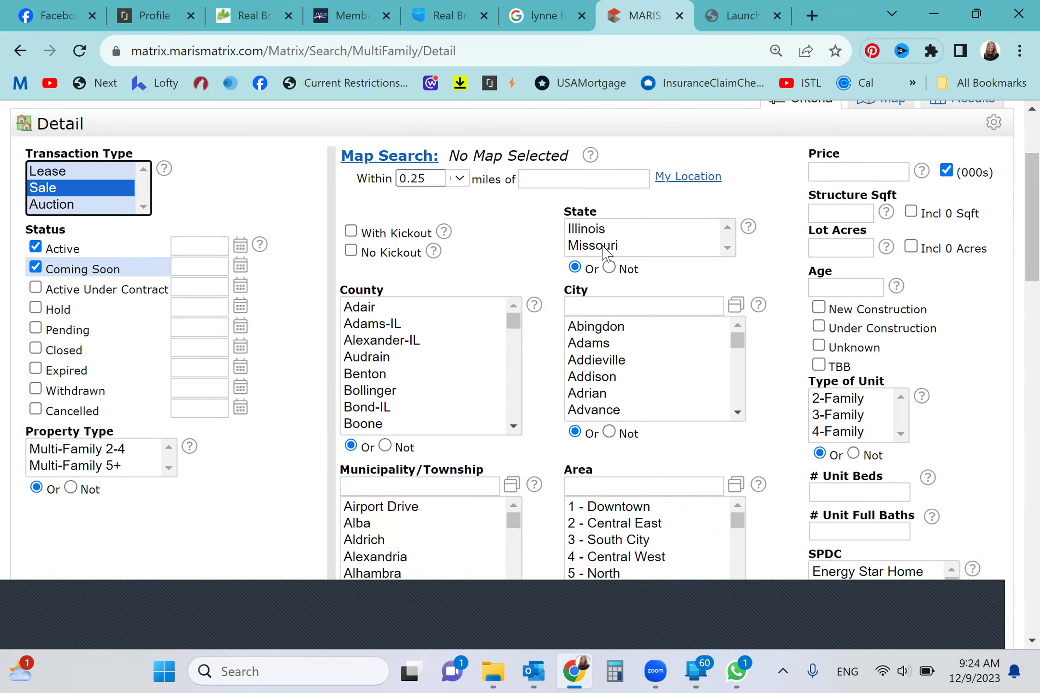
pyautogui.click(603, 246)
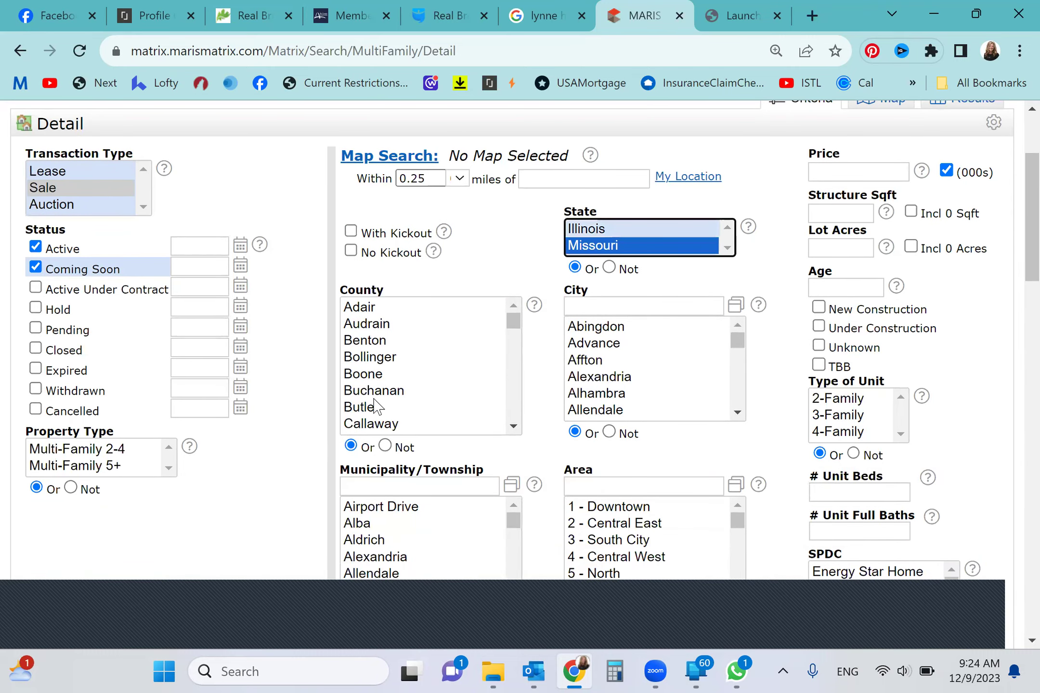
# Select both St Louis and St Louis City in the County list.
pyautogui.click(373, 391)
pyautogui.press('s')
pyautogui.press('t')
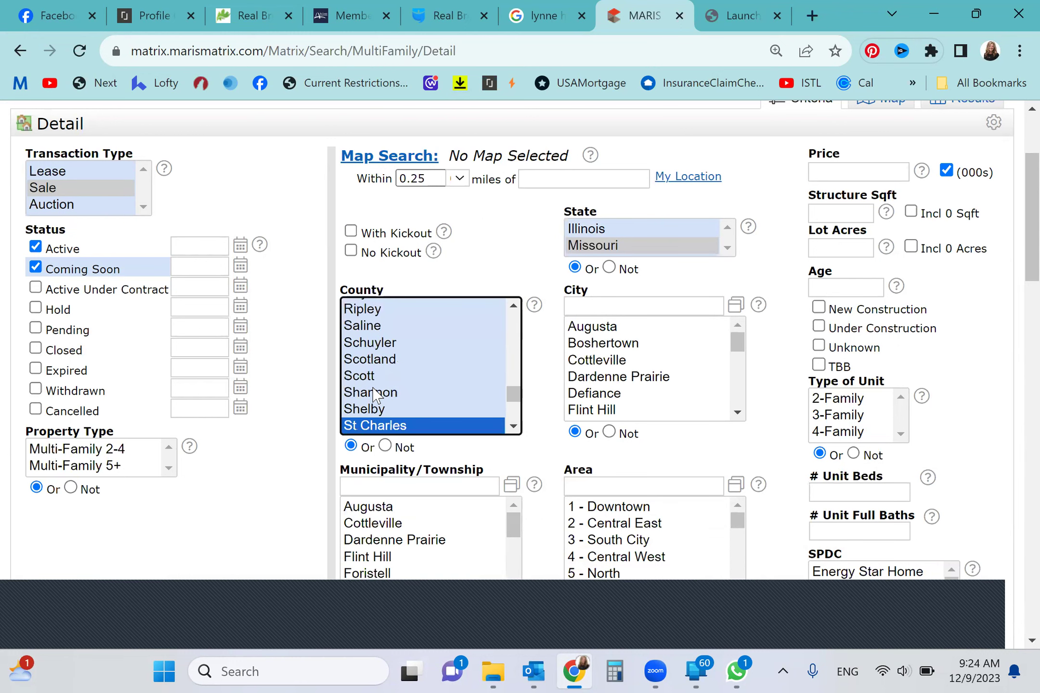
pyautogui.press('Down')
pyautogui.press('Down')
pyautogui.press('Down')
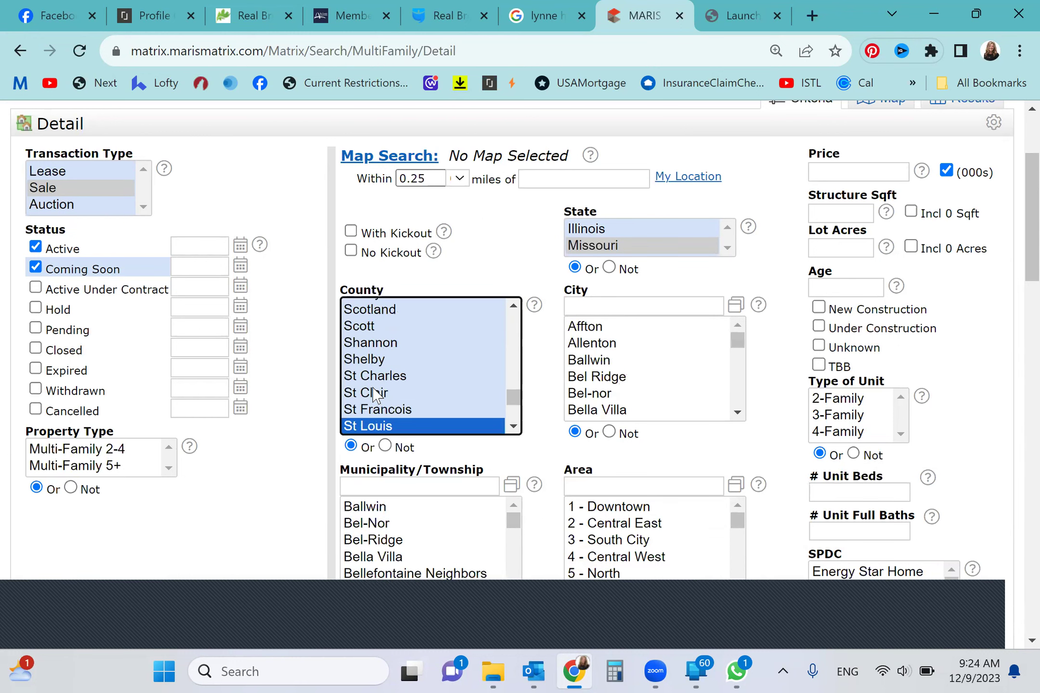
pyautogui.hotkey('shift', 'Up')
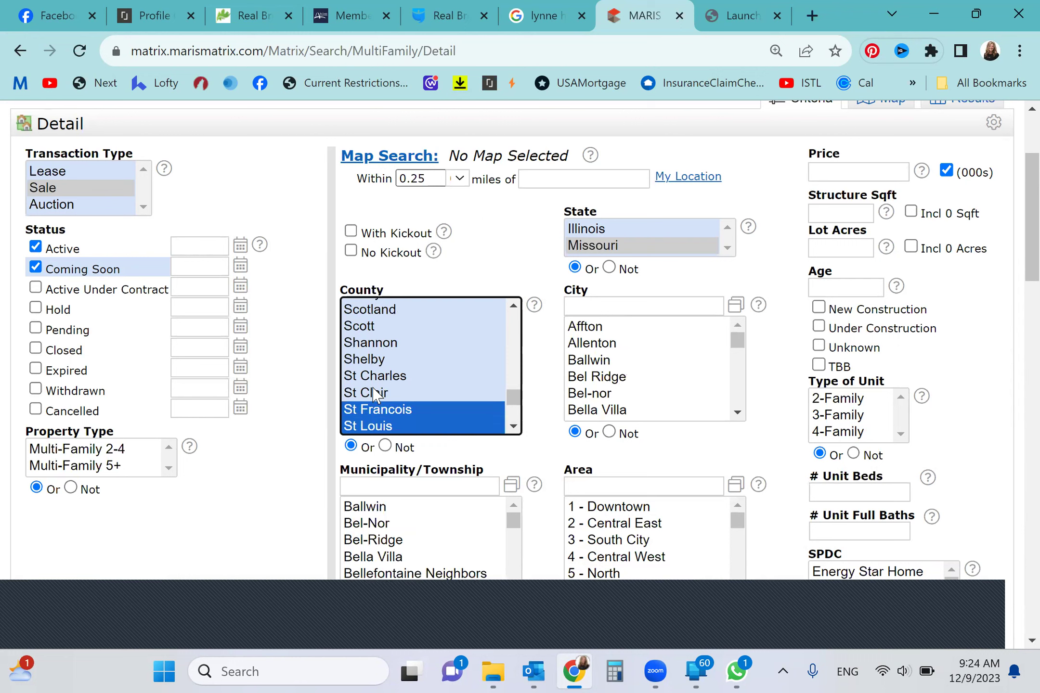
pyautogui.hotkey('shift', 'Down')
pyautogui.hotkey('shift', 'Down')
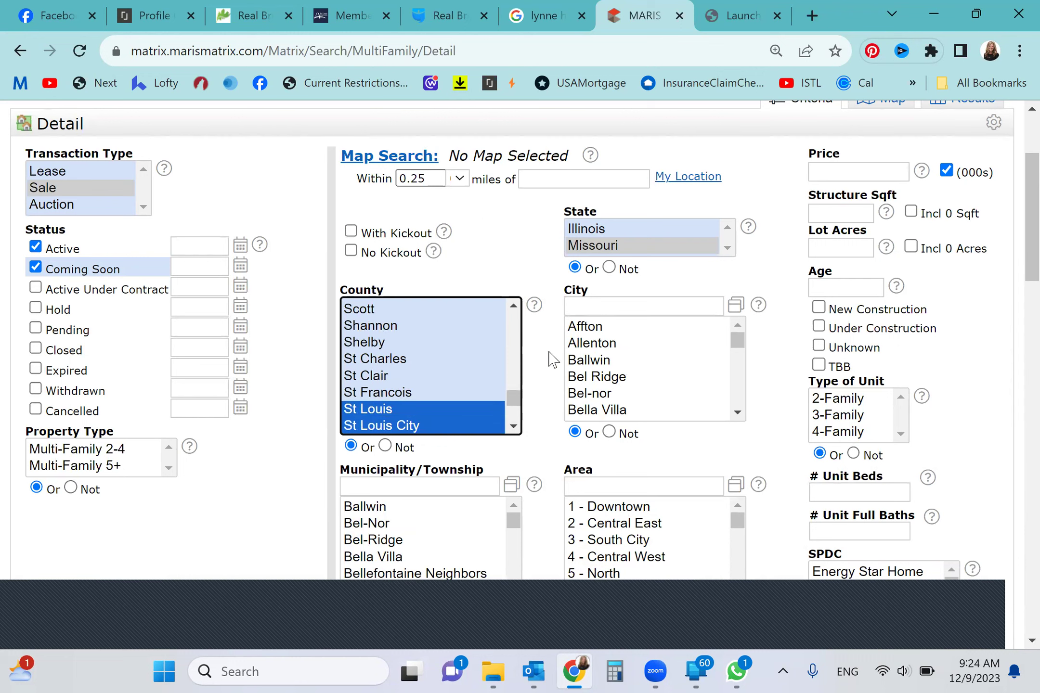
pyautogui.scroll(-1, 543, 393)
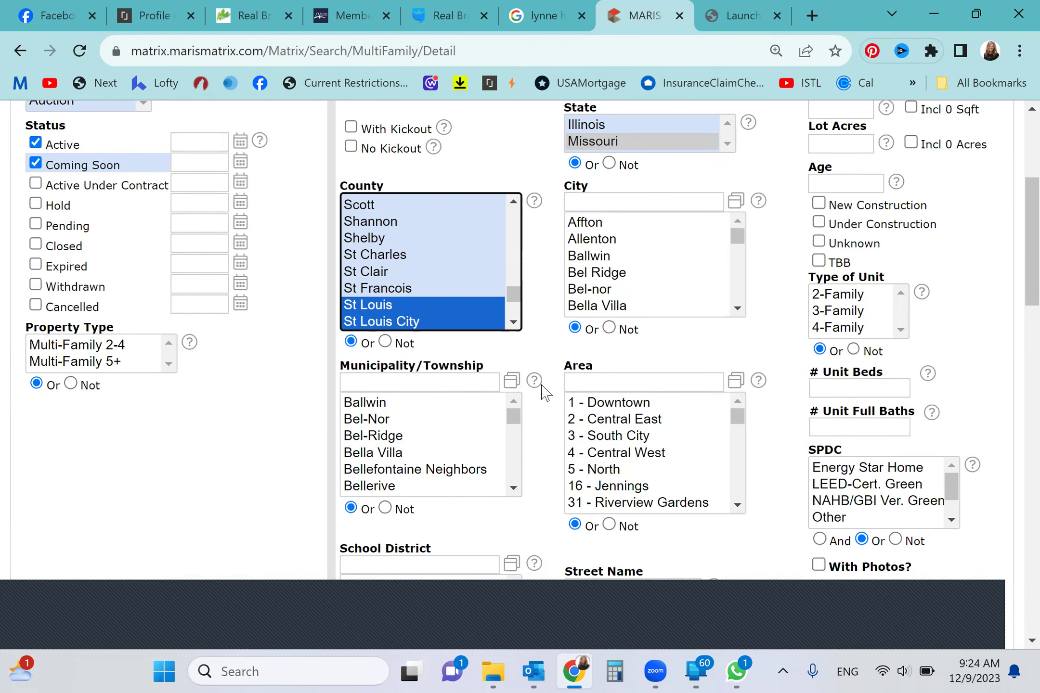
pyautogui.scroll(-1, 544, 393)
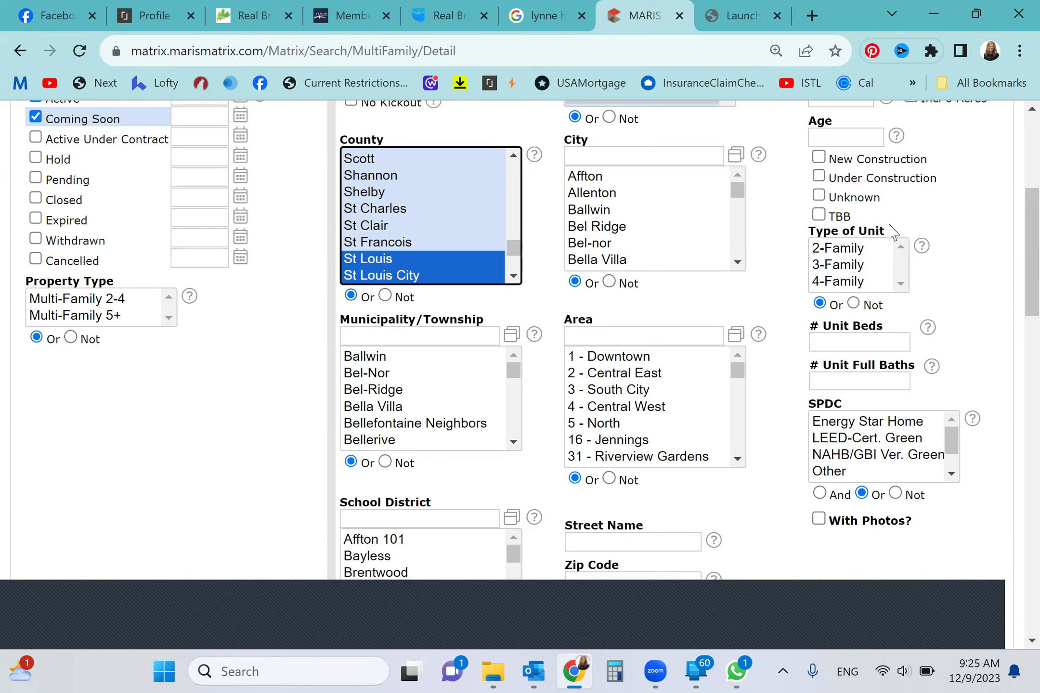
# Set Property Type to Multi-Family 2-4 and leave 2-Family unselected in Type of Unit.
pyautogui.click(829, 248)
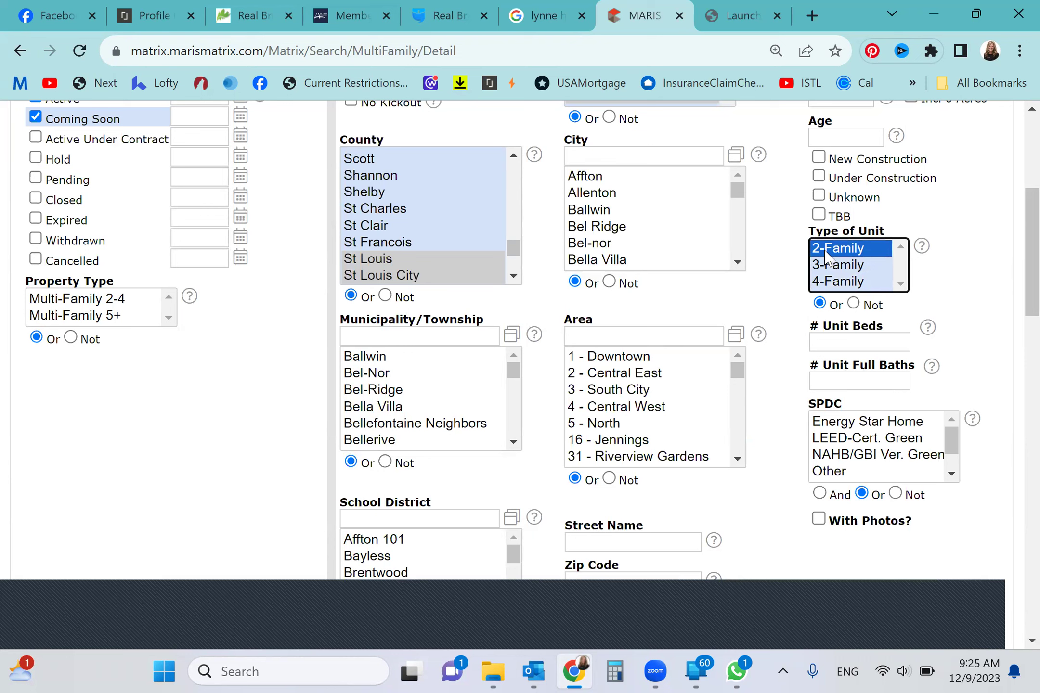
pyautogui.keyDown('ctrl'); pyautogui.click(824, 251); pyautogui.keyUp('ctrl')
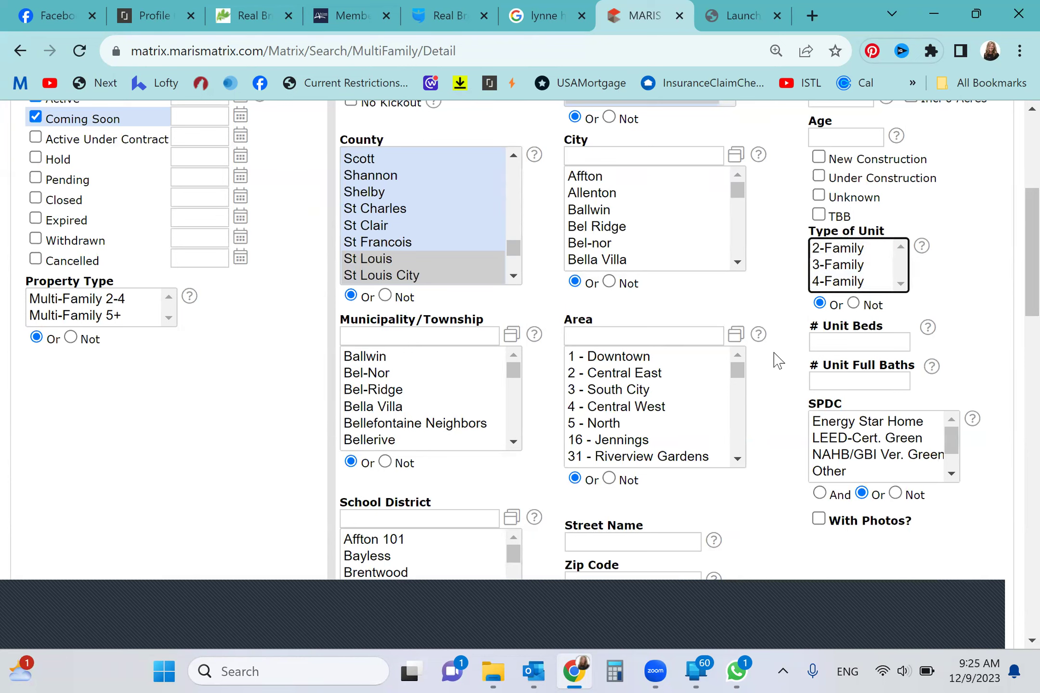
pyautogui.scroll(-2, 787, 262)
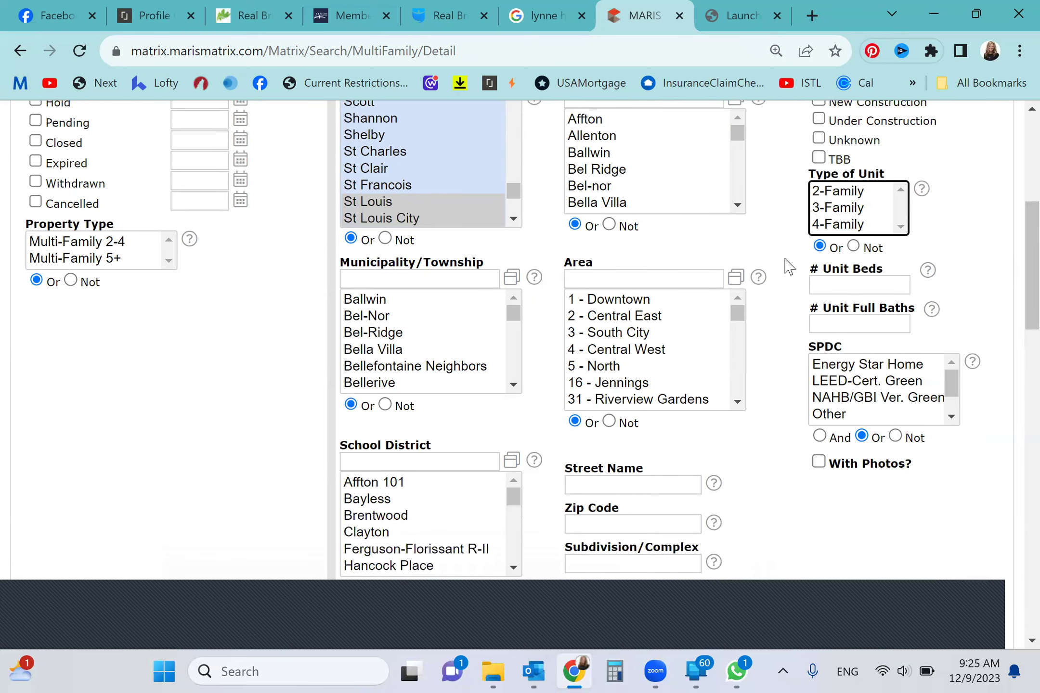
pyautogui.click(113, 244)
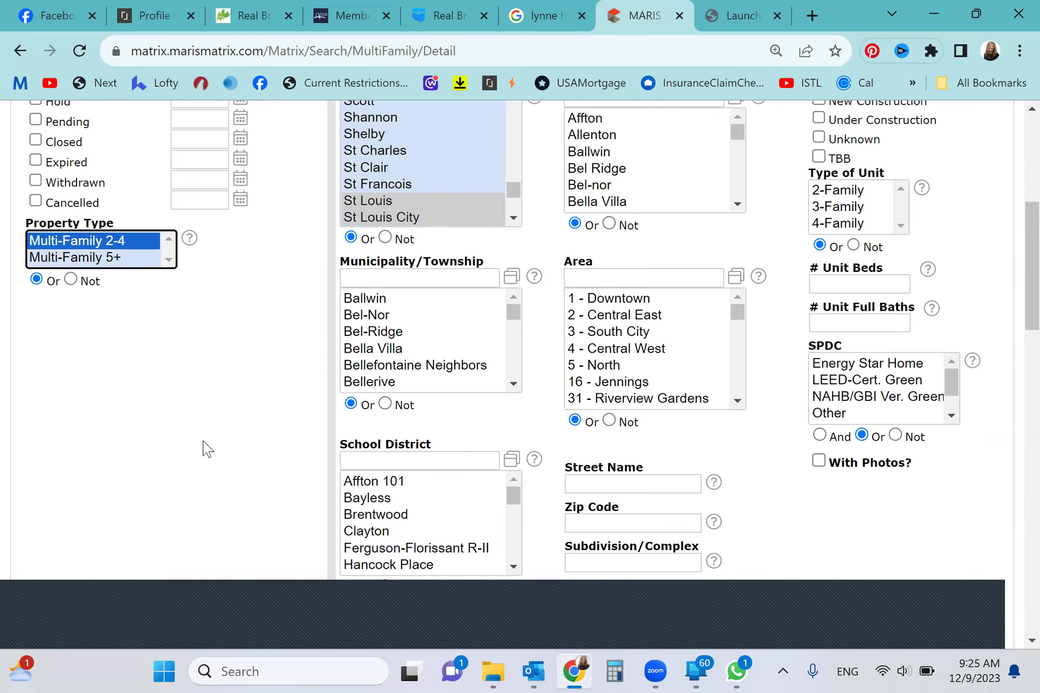
pyautogui.scroll(-1, 207, 449)
pyautogui.scroll(-1, 207, 448)
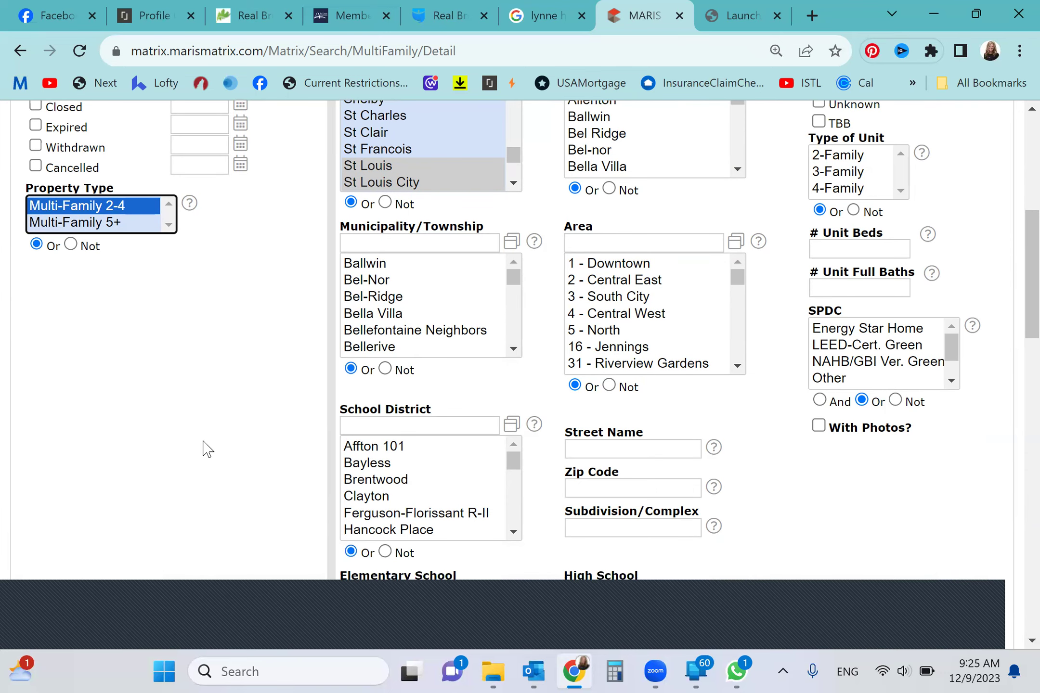
pyautogui.scroll(-3, 206, 449)
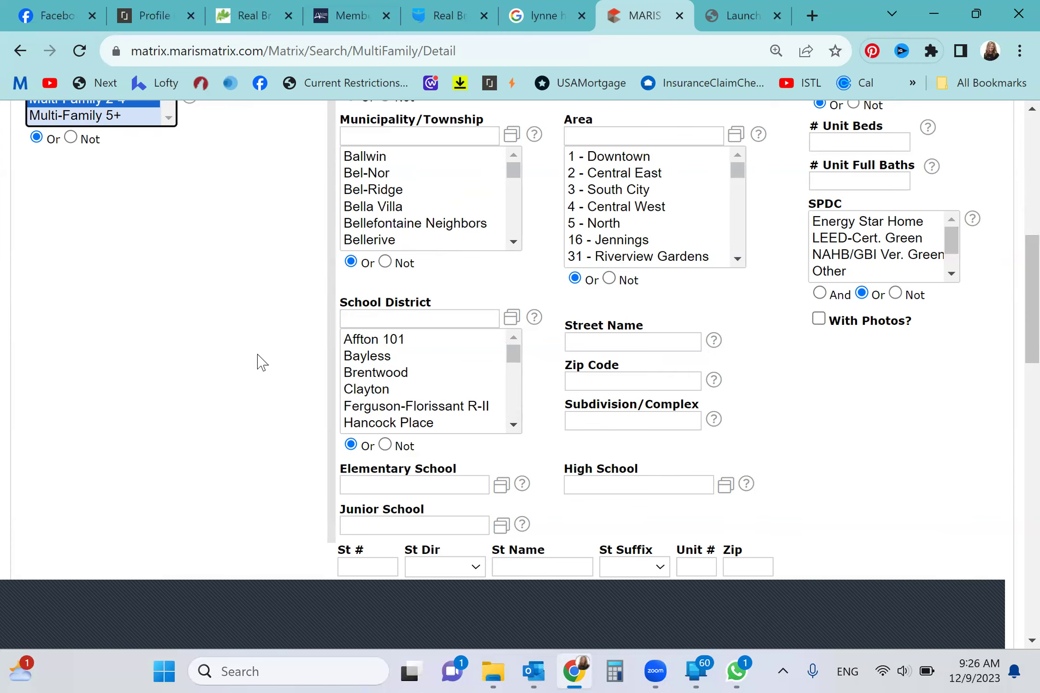
pyautogui.scroll(-2, 263, 362)
pyautogui.scroll(-2, 260, 362)
pyautogui.scroll(-2, 260, 362)
pyautogui.scroll(-1, 258, 360)
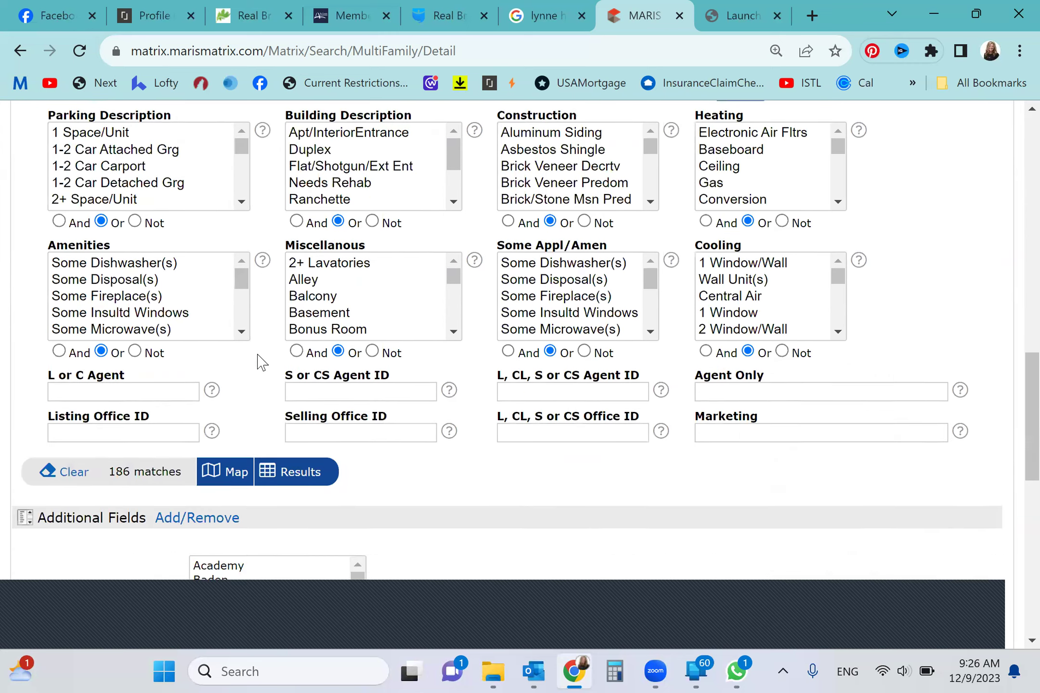
pyautogui.scroll(-2, 258, 360)
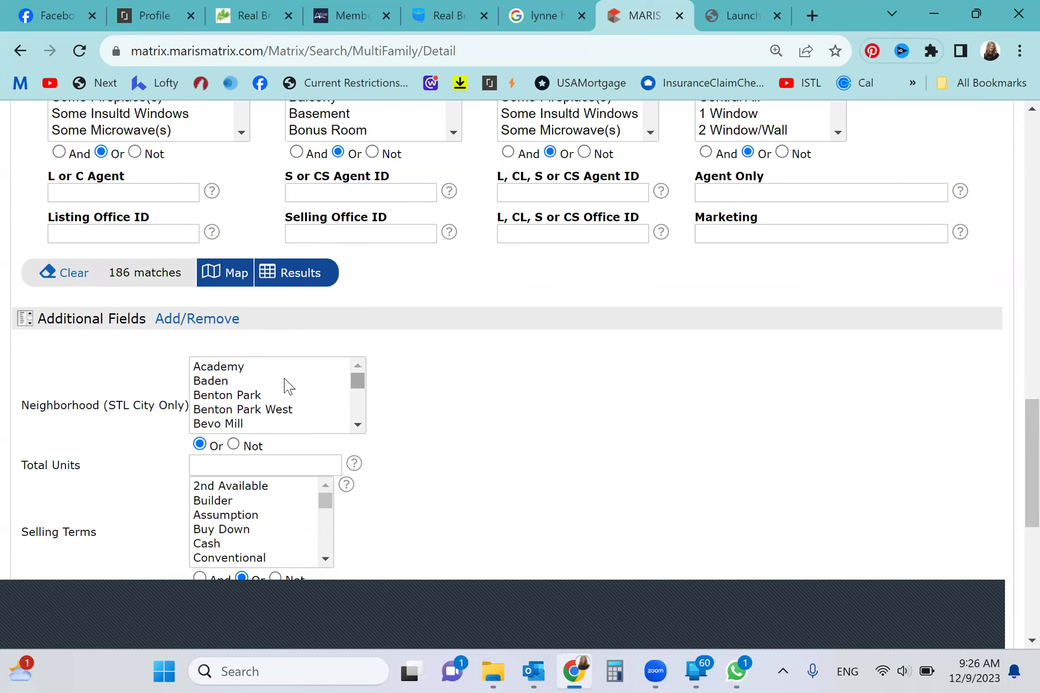
pyautogui.scroll(2, 514, 404)
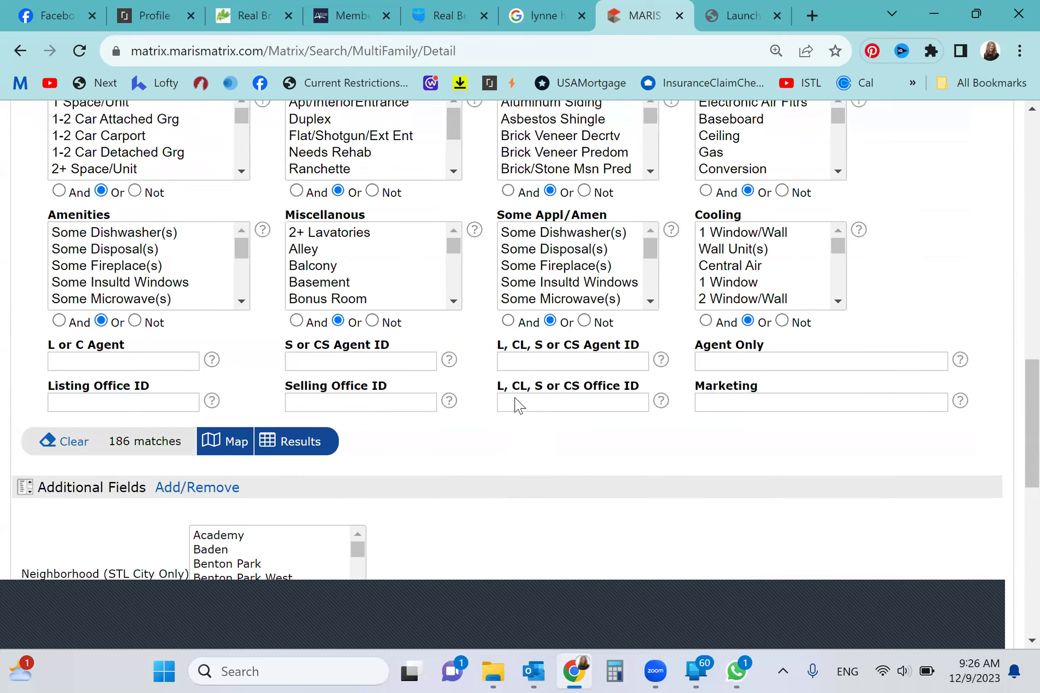
pyautogui.scroll(-2, 514, 405)
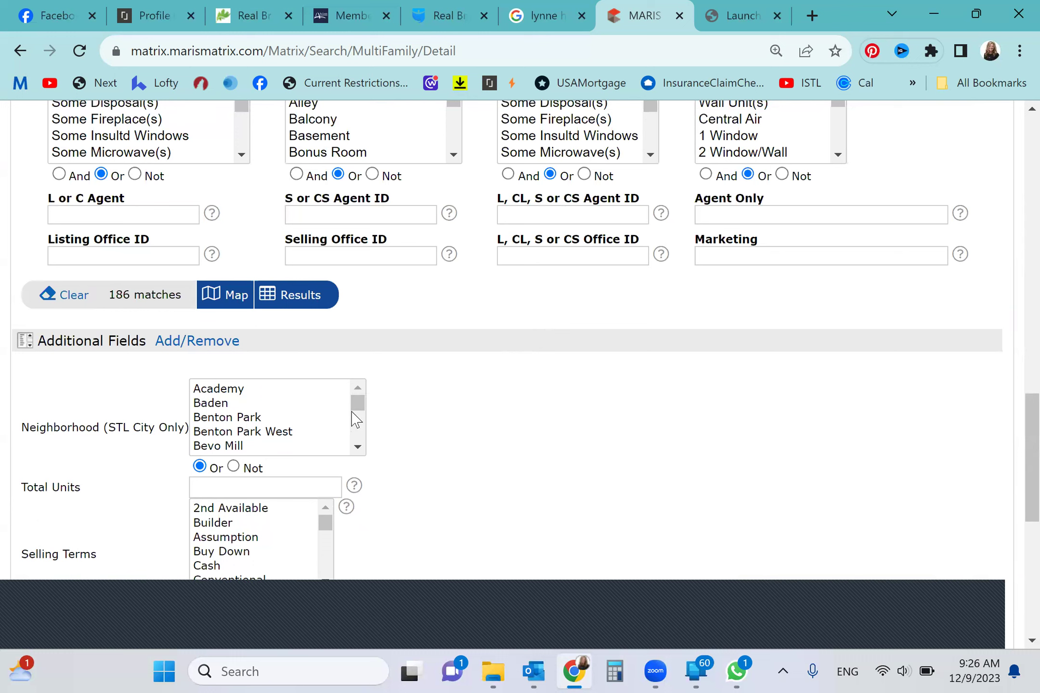
pyautogui.click(234, 468)
pyautogui.click(233, 389)
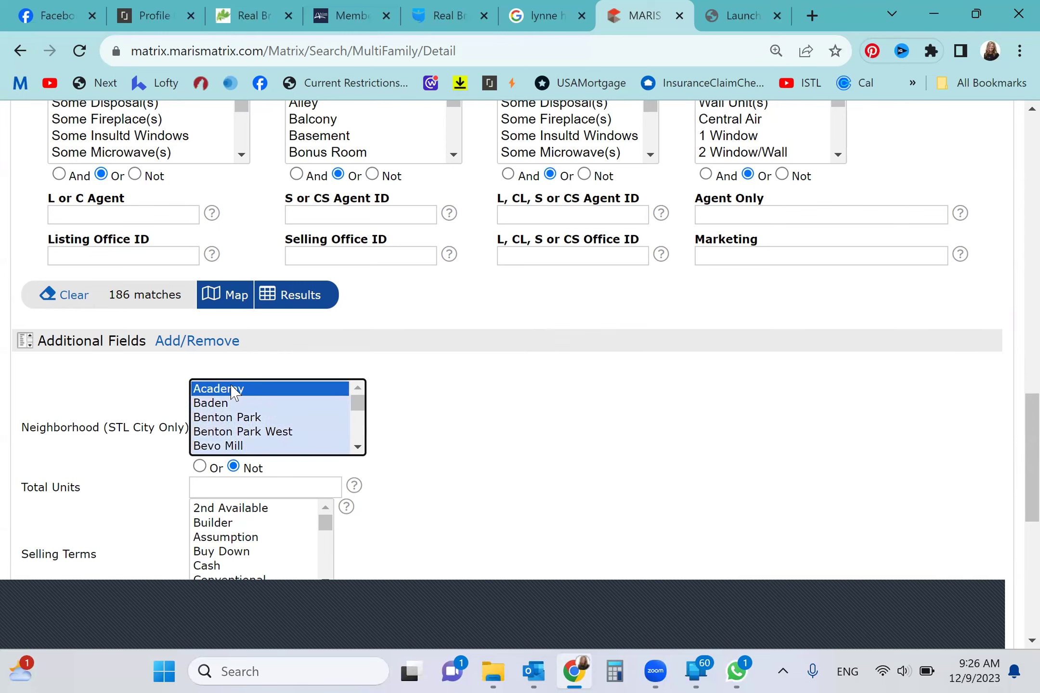
pyautogui.keyDown('ctrl'); pyautogui.click(239, 423); pyautogui.keyUp('ctrl')
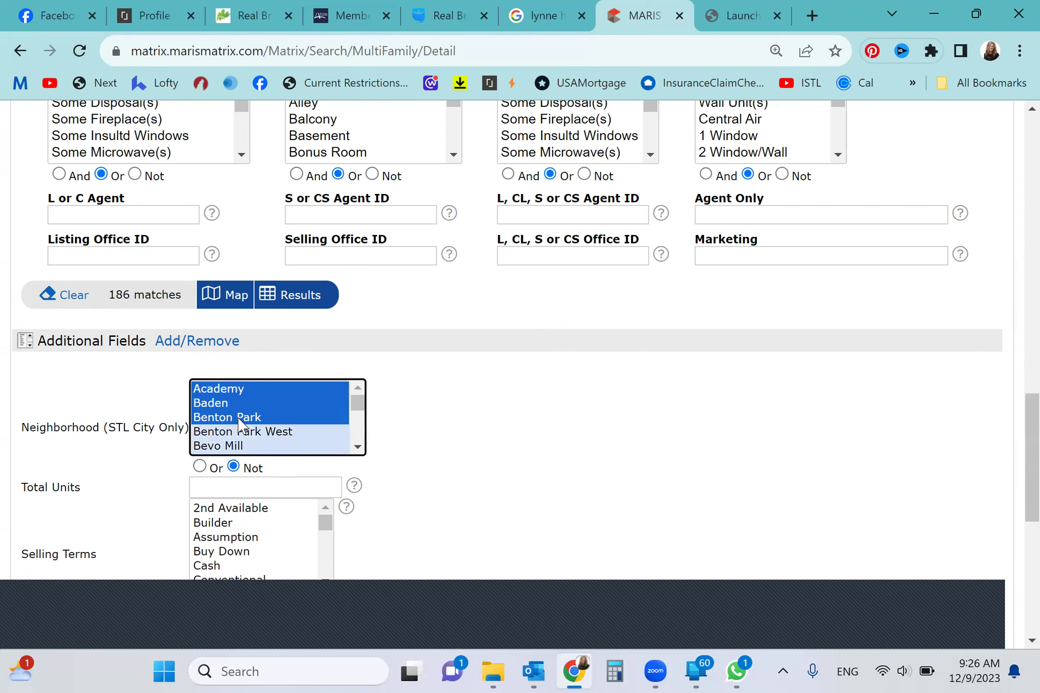
pyautogui.click(256, 420)
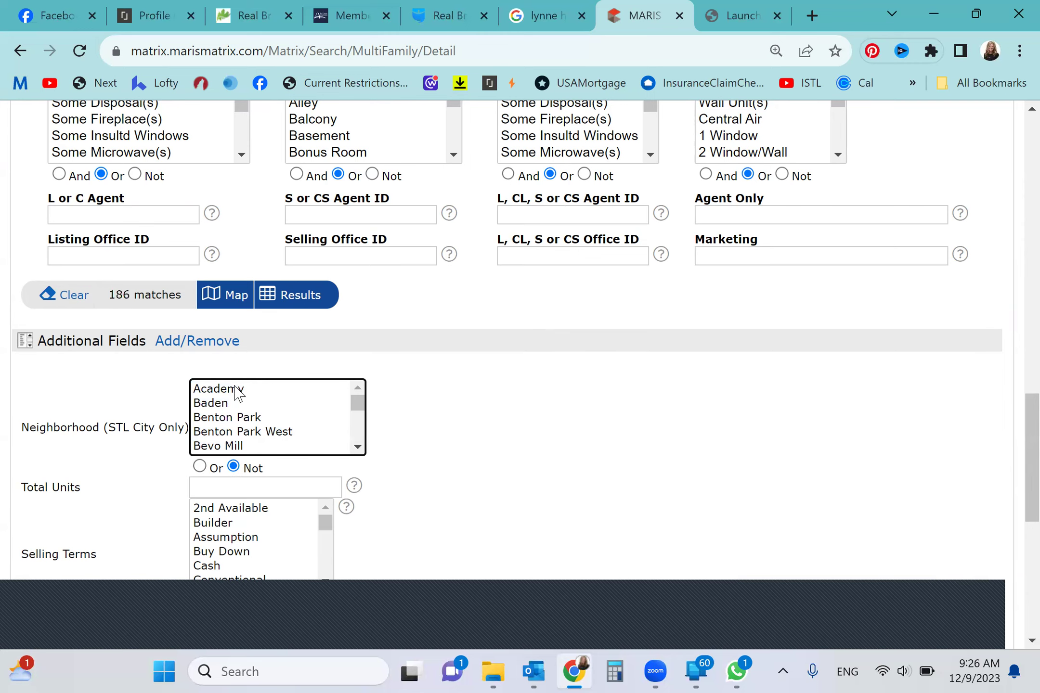
pyautogui.scroll(3, 480, 401)
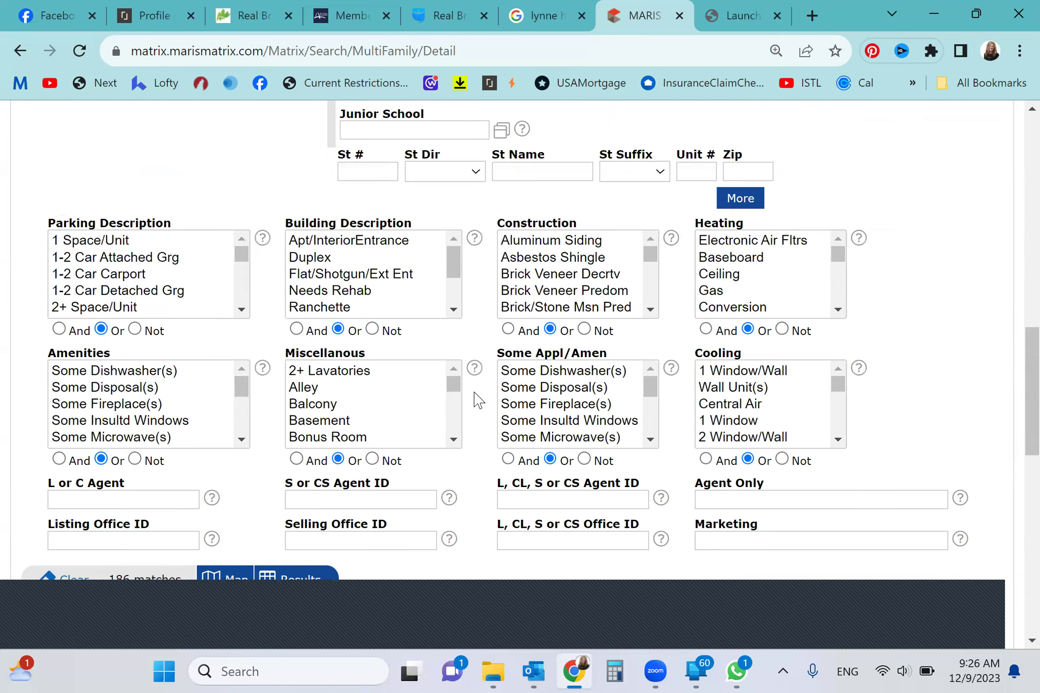
pyautogui.scroll(4, 428, 180)
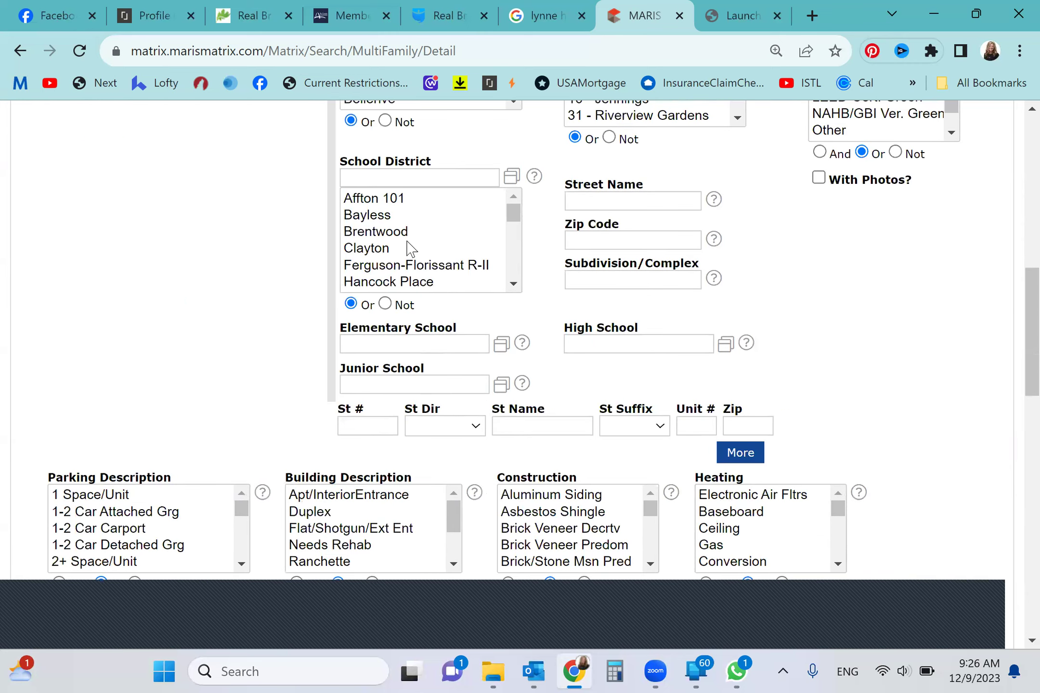
pyautogui.scroll(1, 410, 250)
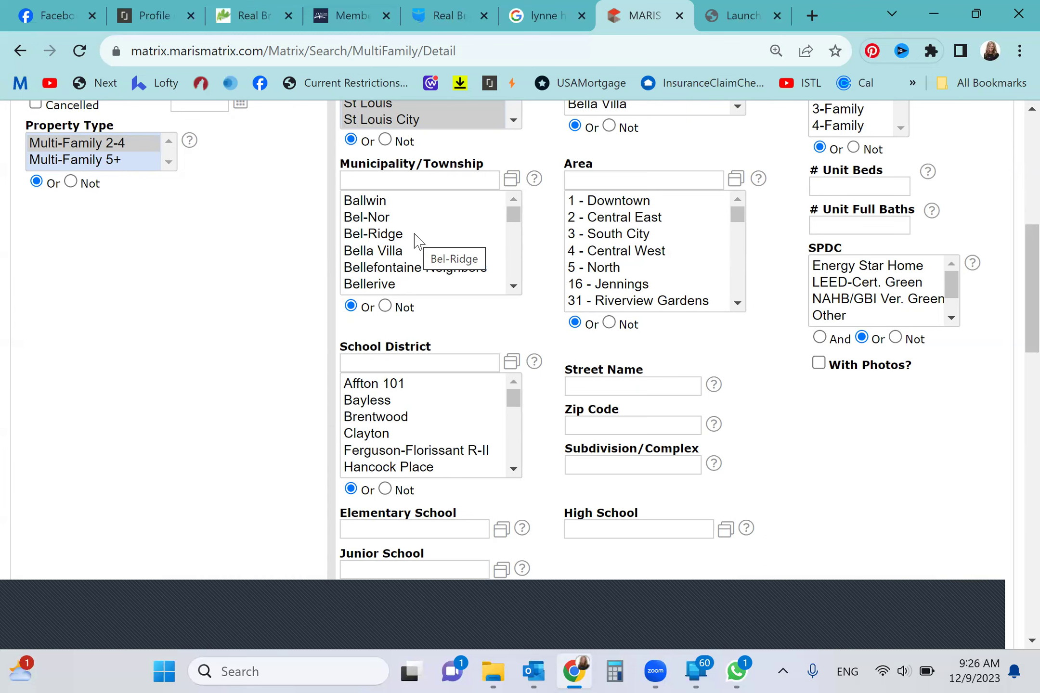
pyautogui.scroll(-1, 234, 346)
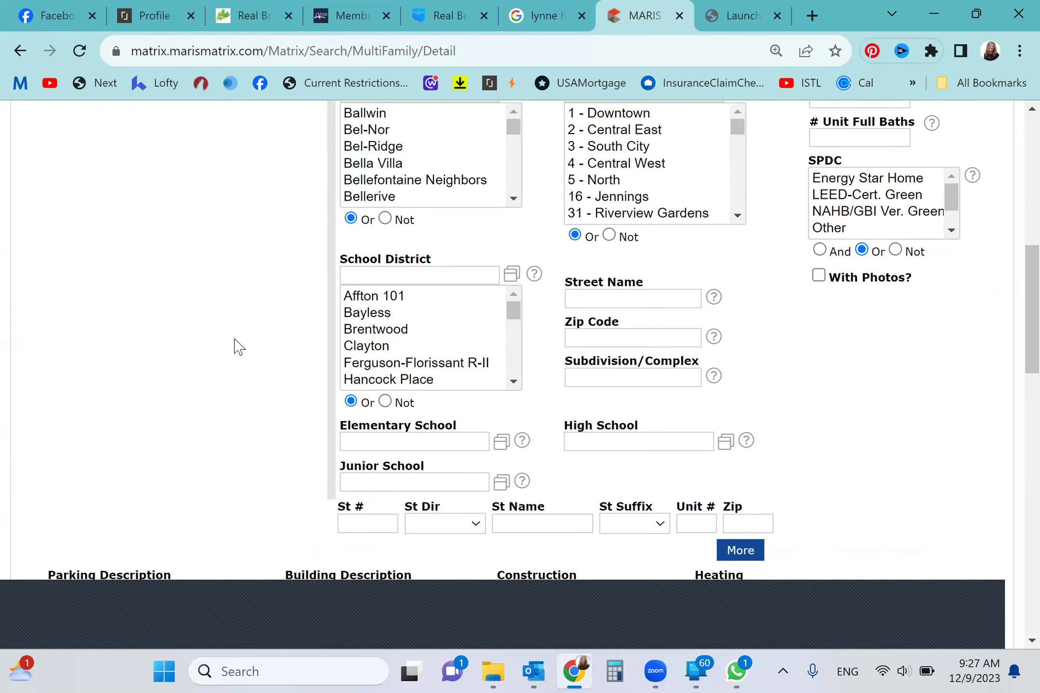
pyautogui.scroll(-1, 234, 346)
pyautogui.scroll(-1, 234, 346)
pyautogui.scroll(-1, 234, 345)
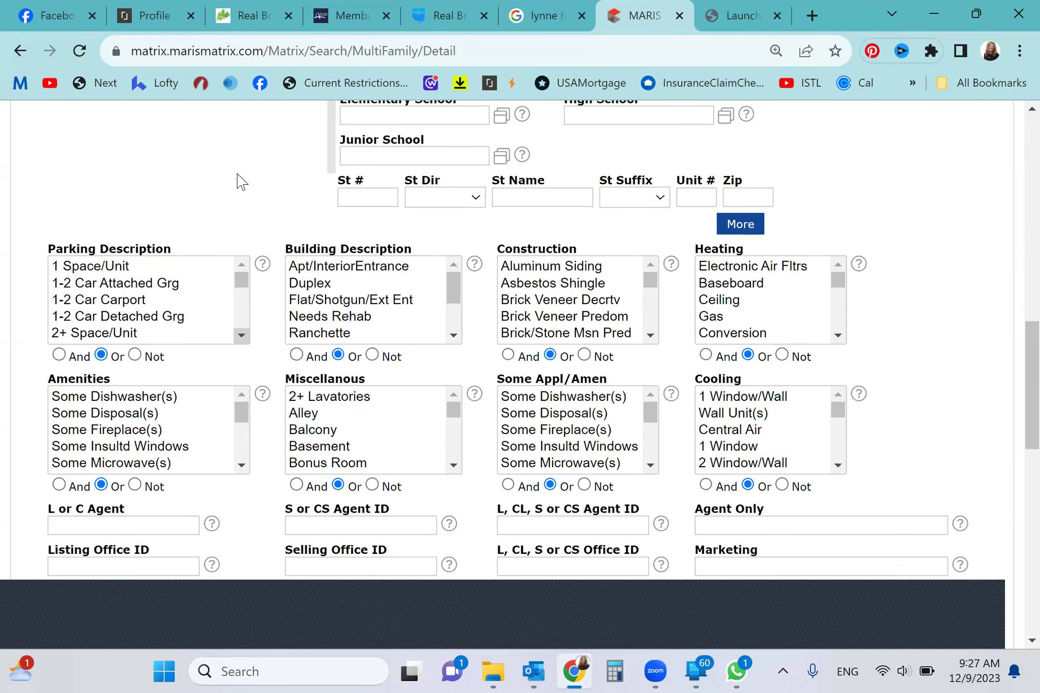
pyautogui.scroll(4, 236, 174)
pyautogui.scroll(2, 236, 173)
pyautogui.scroll(1, 235, 174)
pyautogui.scroll(1, 236, 174)
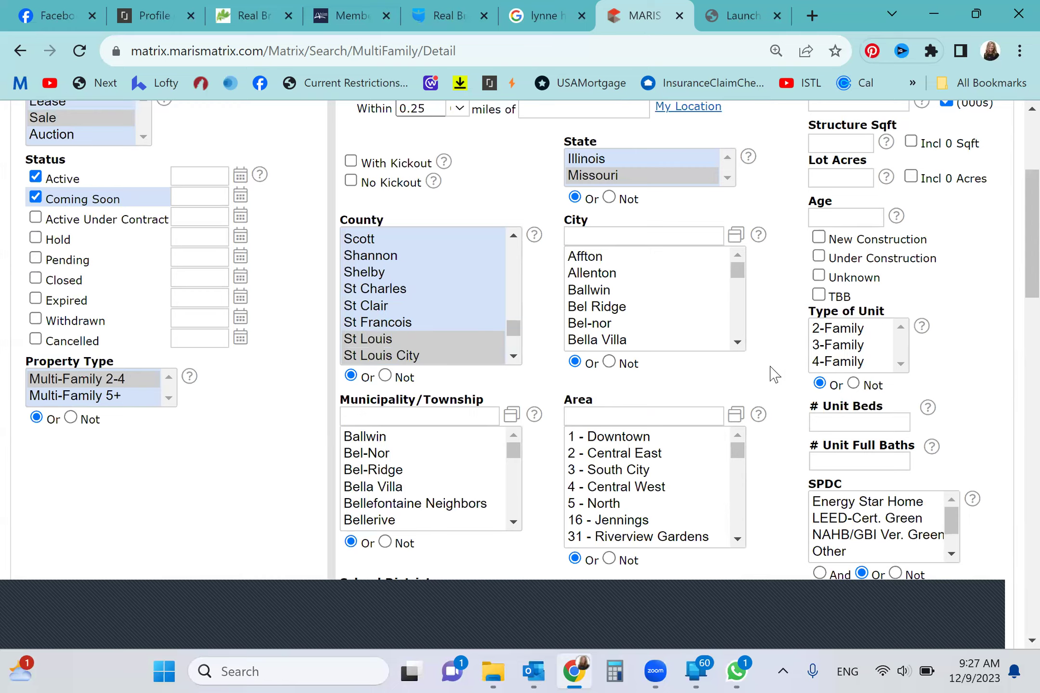
pyautogui.scroll(-2, 774, 374)
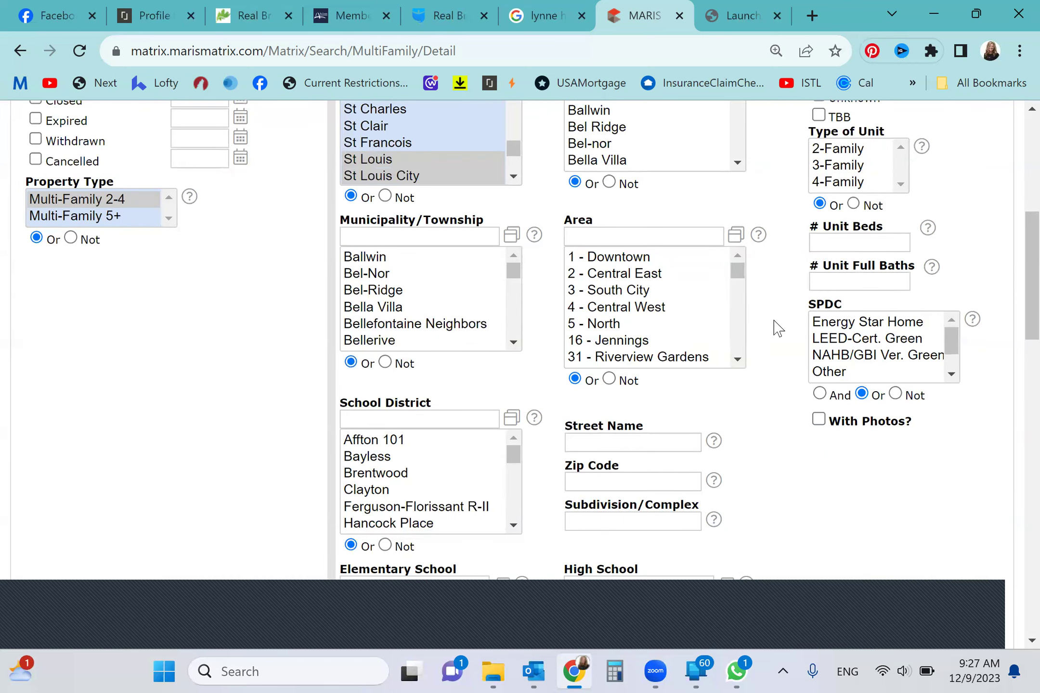
pyautogui.scroll(-1, 775, 328)
pyautogui.scroll(-1, 774, 328)
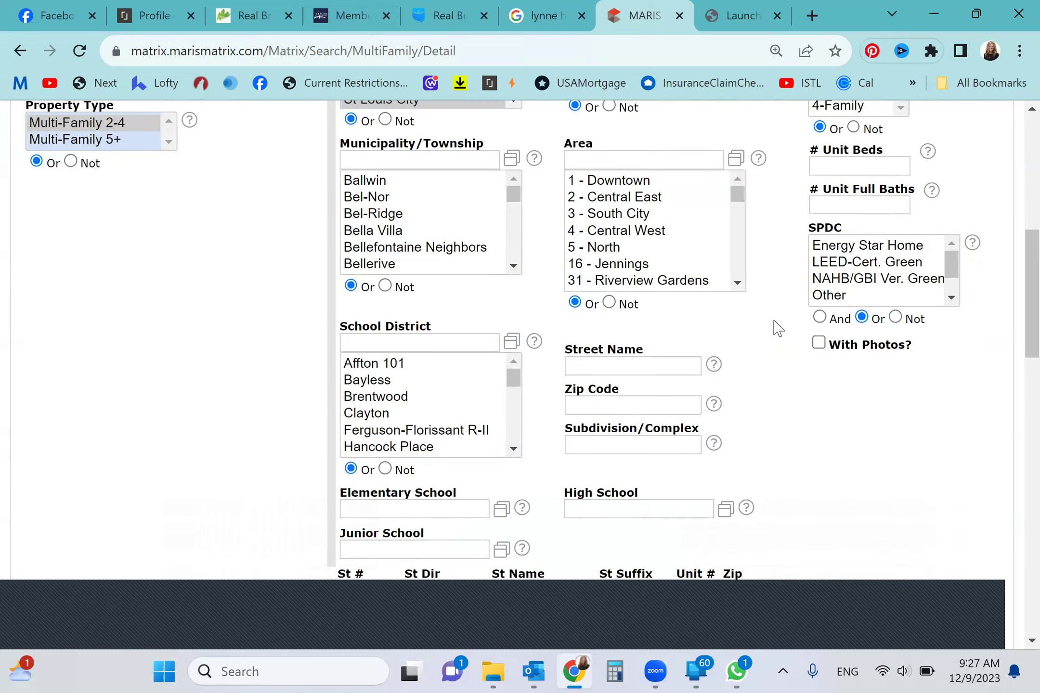
pyautogui.scroll(-1, 774, 327)
pyautogui.scroll(-1, 774, 327)
pyautogui.scroll(-2, 774, 327)
pyautogui.scroll(-1, 774, 328)
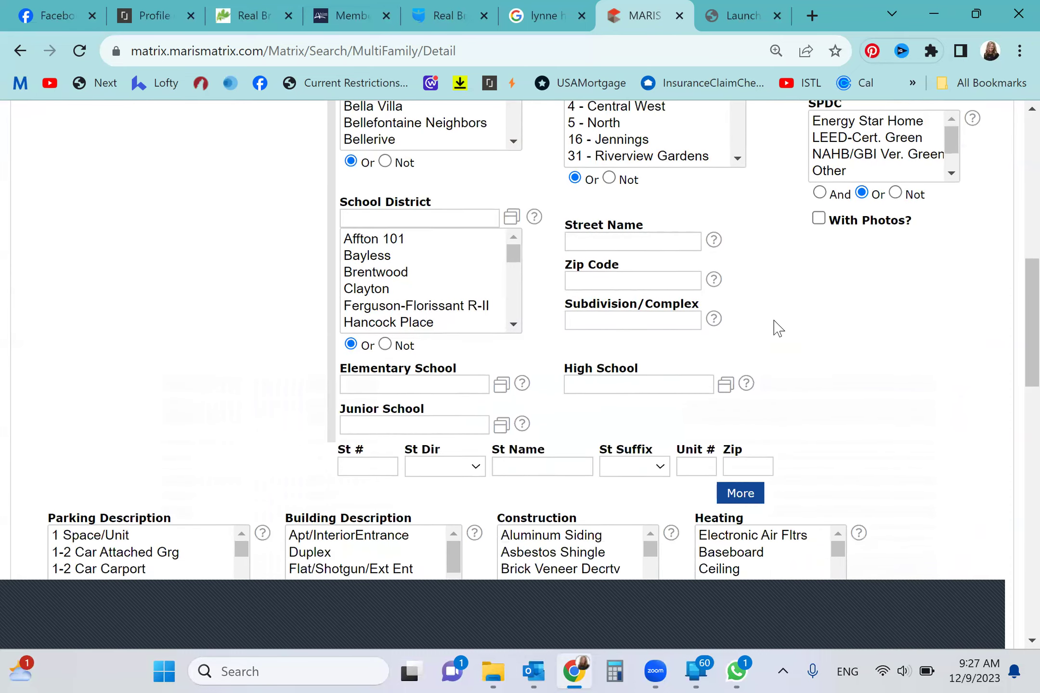
pyautogui.scroll(-1, 774, 327)
pyautogui.scroll(-1, 774, 327)
pyautogui.scroll(-2, 774, 328)
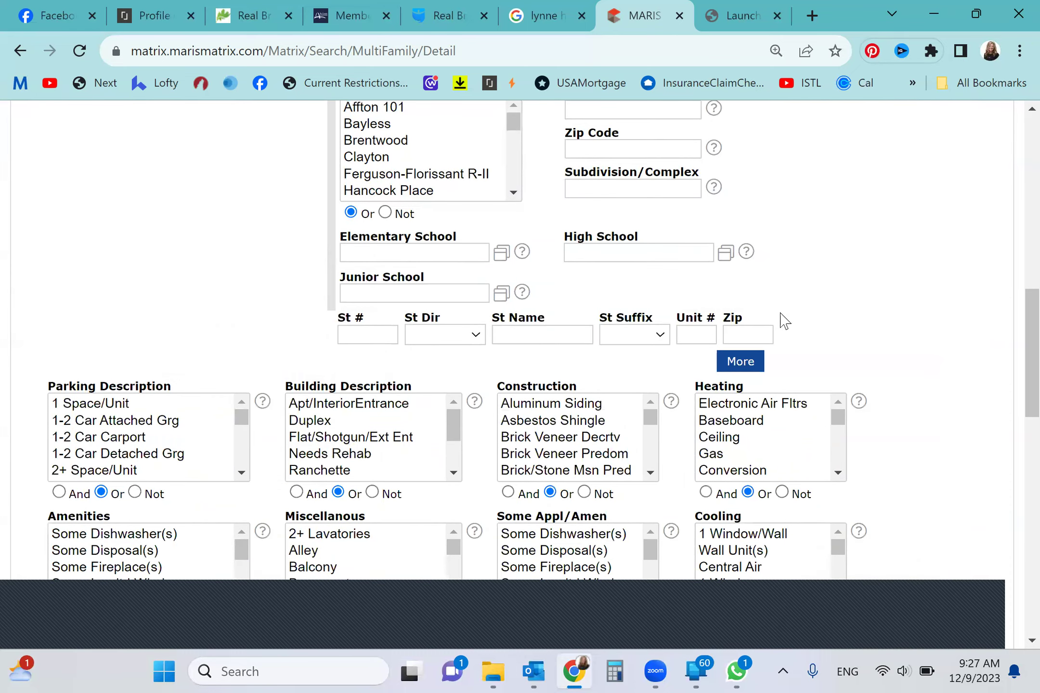
pyautogui.scroll(-2, 920, 389)
pyautogui.scroll(-2, 921, 389)
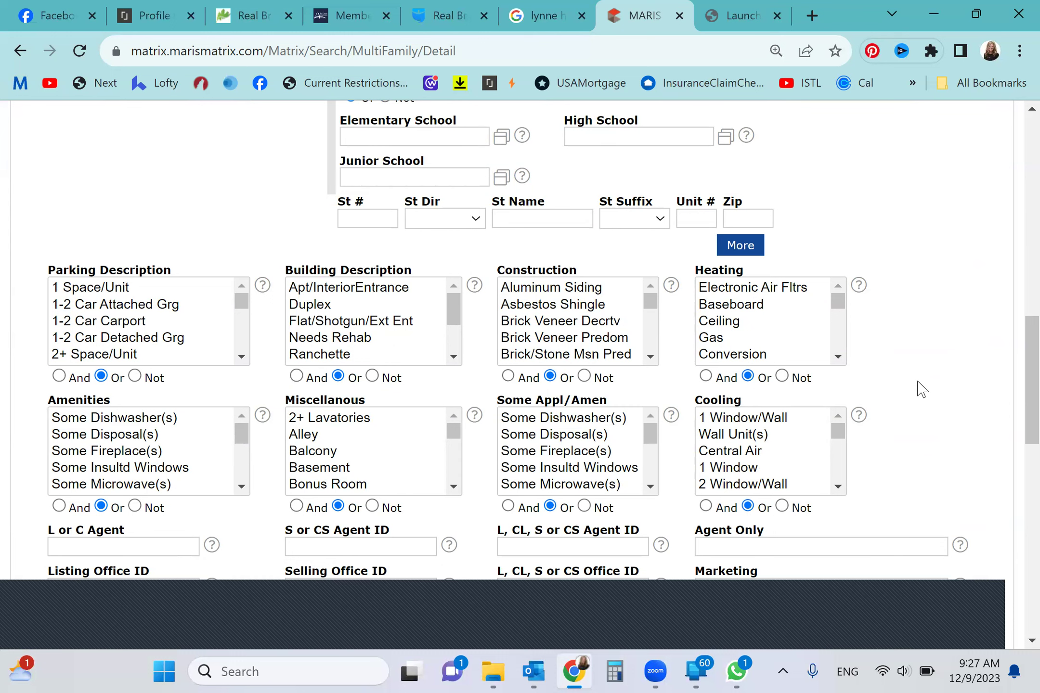
pyautogui.scroll(-1, 920, 389)
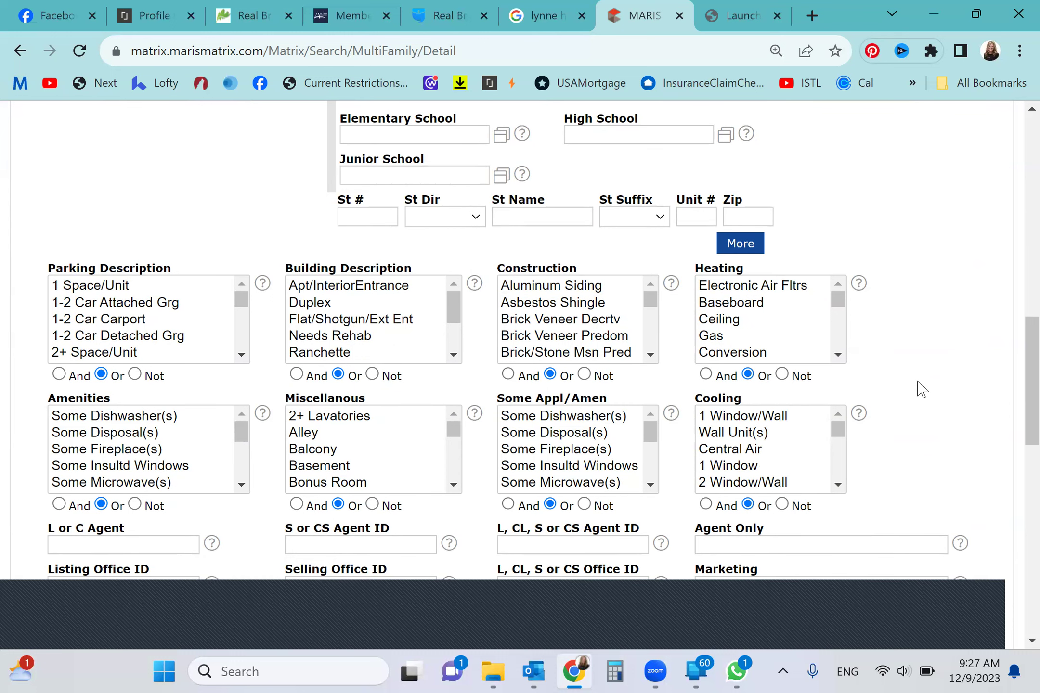
pyautogui.scroll(-1, 921, 389)
pyautogui.scroll(-1, 920, 389)
pyautogui.scroll(-2, 918, 387)
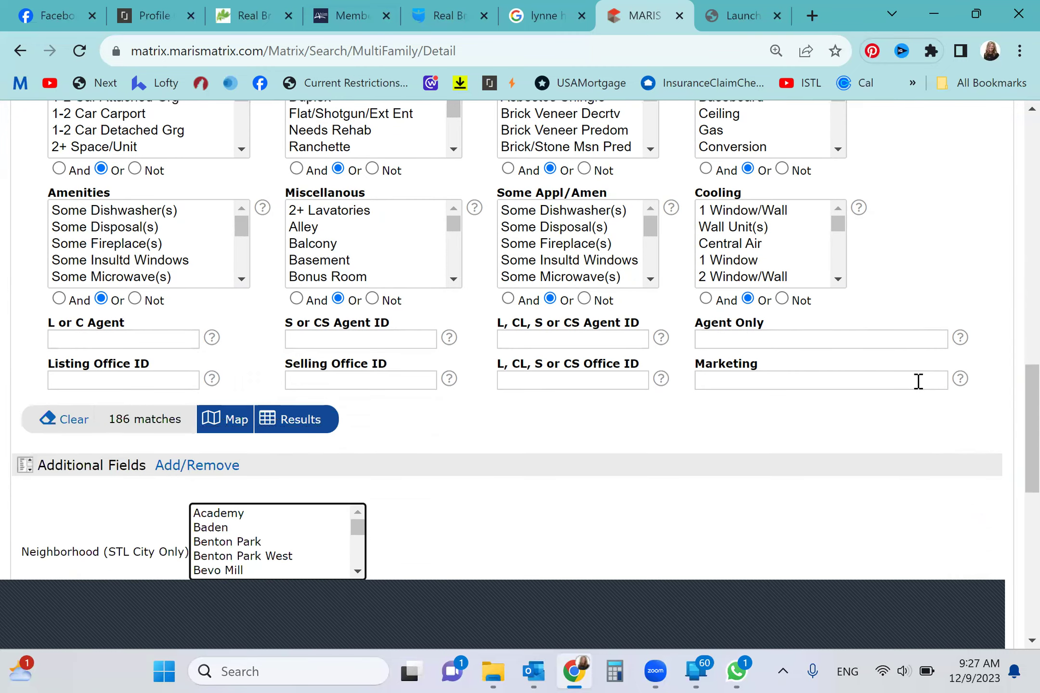
pyautogui.scroll(-2, 918, 382)
pyautogui.scroll(-2, 918, 382)
pyautogui.scroll(-1, 919, 387)
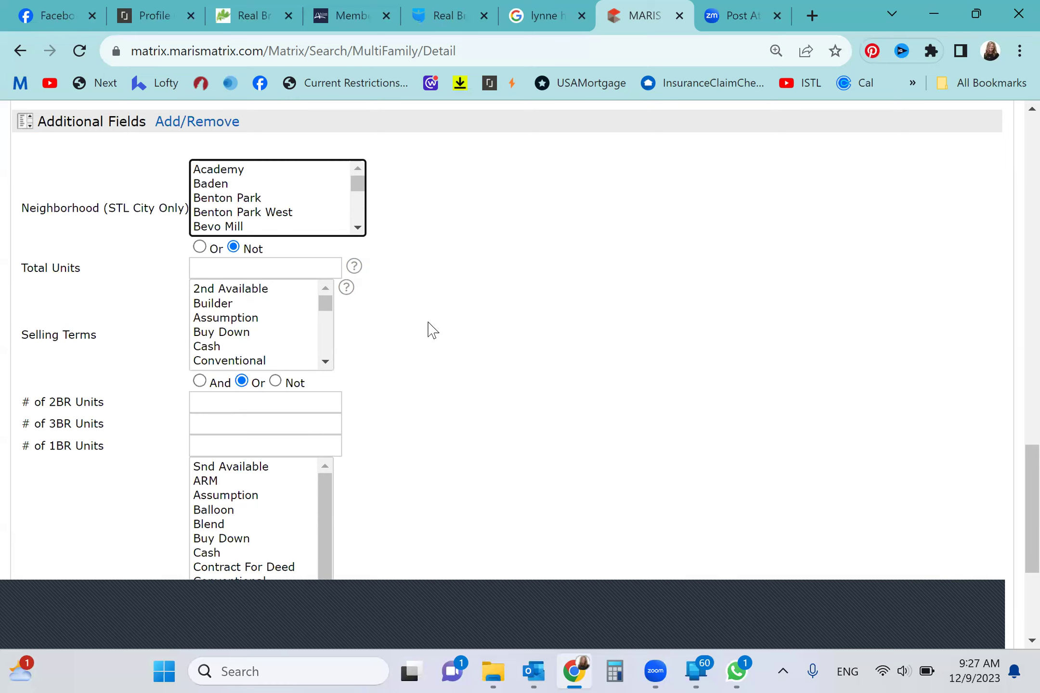
pyautogui.click(252, 268)
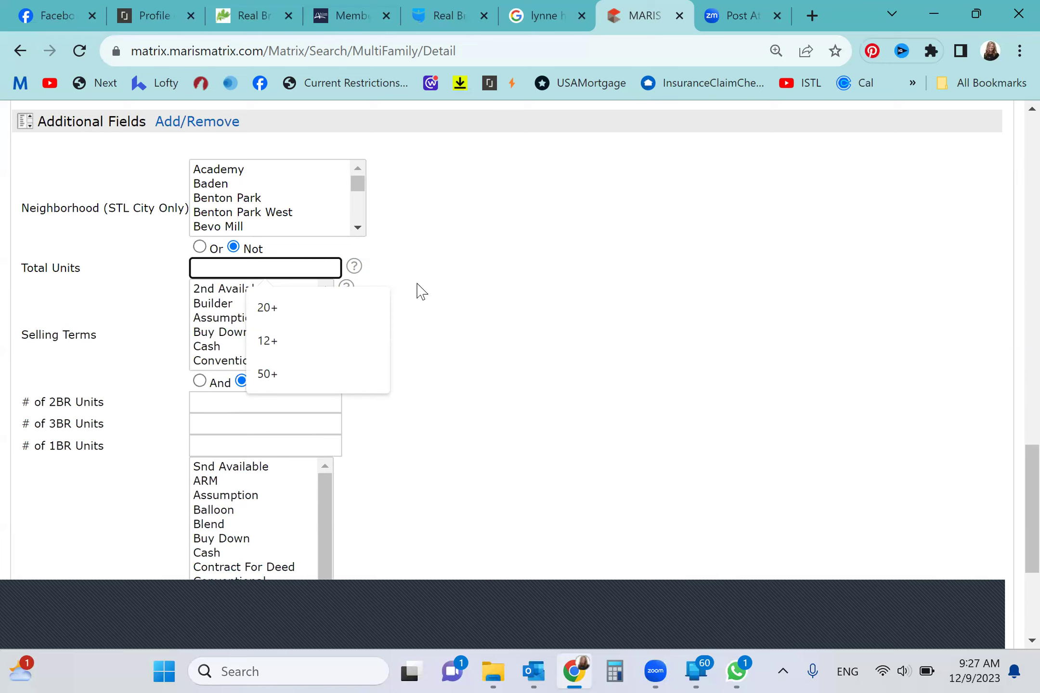
pyautogui.click(635, 305)
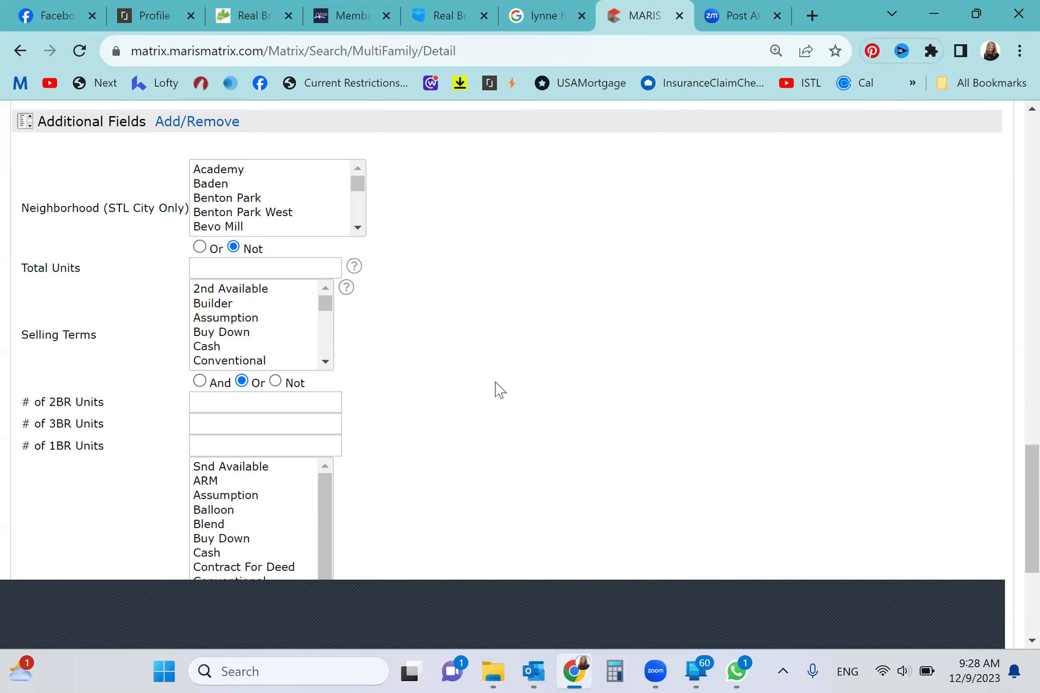
pyautogui.scroll(-1, 260, 361)
pyautogui.scroll(-1, 258, 360)
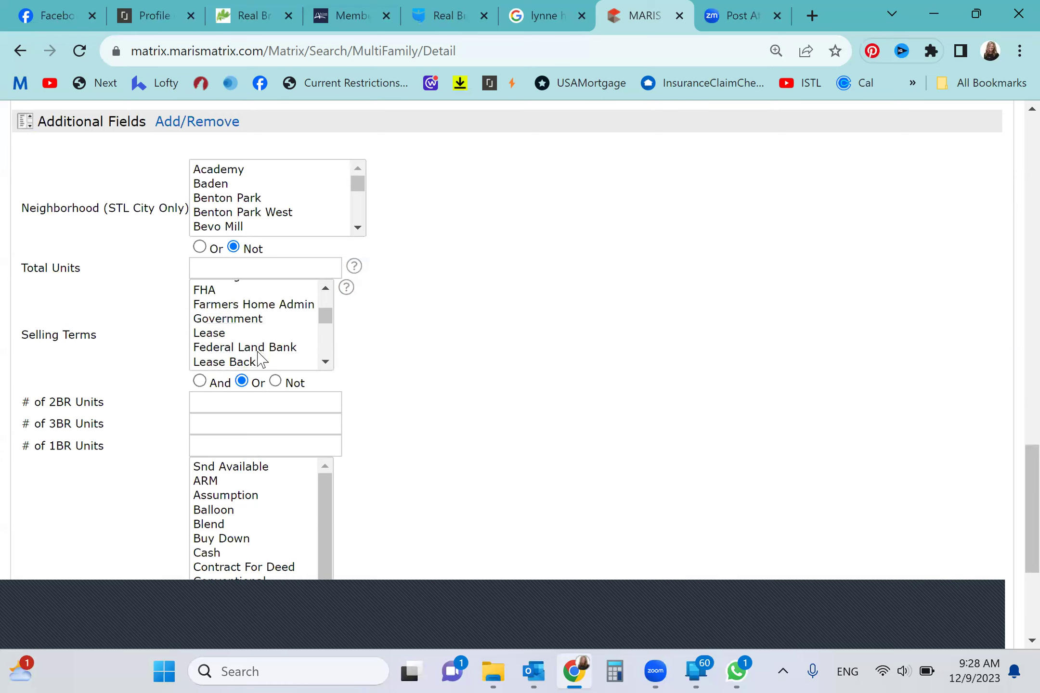
pyautogui.scroll(1, 259, 357)
pyautogui.scroll(1, 258, 357)
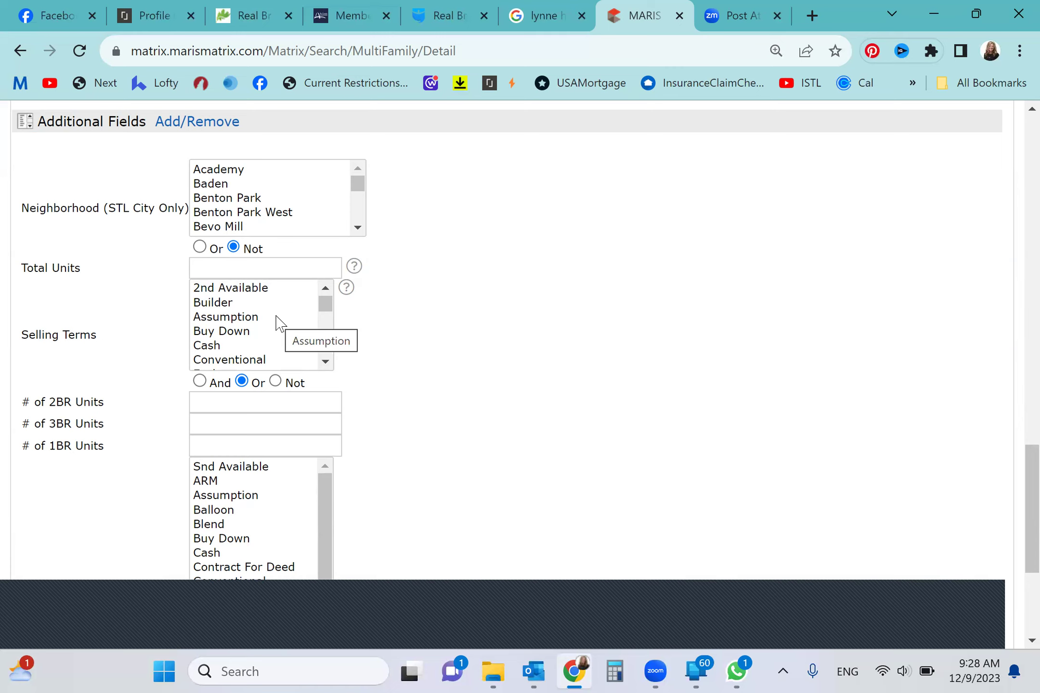
pyautogui.click(272, 334)
pyautogui.hotkey('ctrl', 'a')
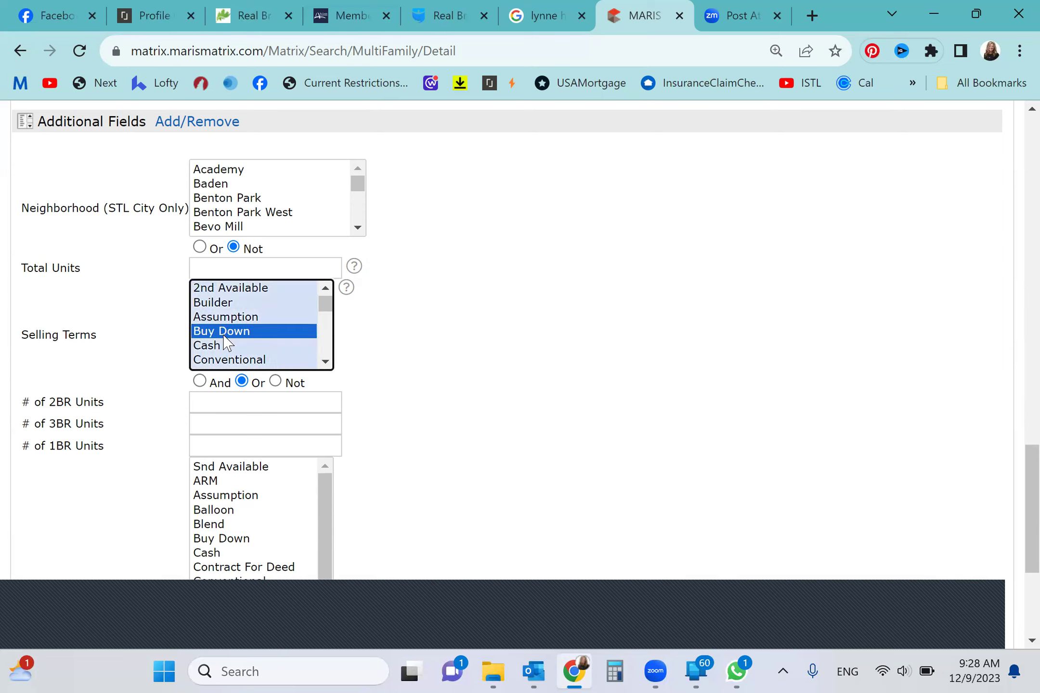
pyautogui.scroll(-2, 226, 341)
pyautogui.click(242, 296)
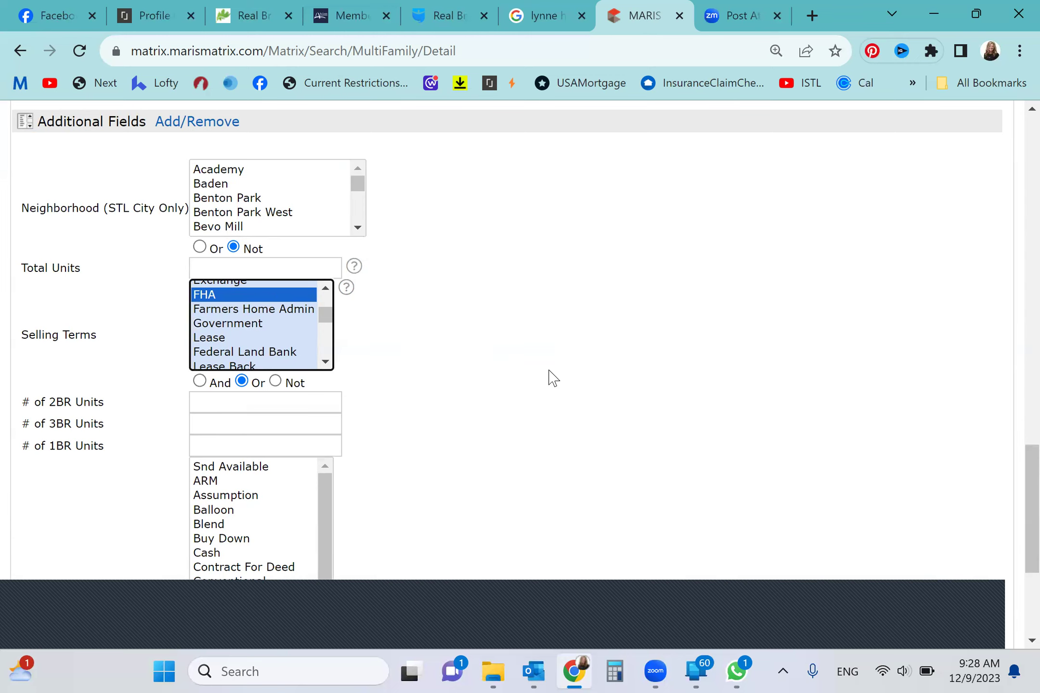
pyautogui.scroll(-1, 550, 378)
pyautogui.scroll(-1, 549, 377)
pyautogui.scroll(-1, 550, 377)
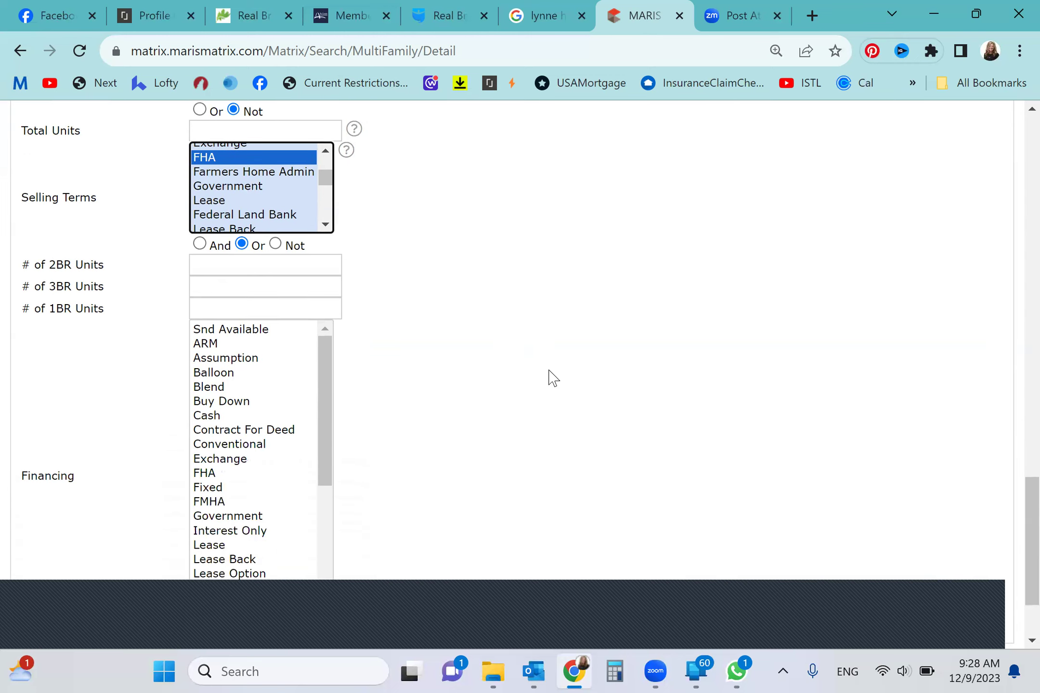
pyautogui.scroll(-1, 550, 377)
pyautogui.scroll(3, 550, 377)
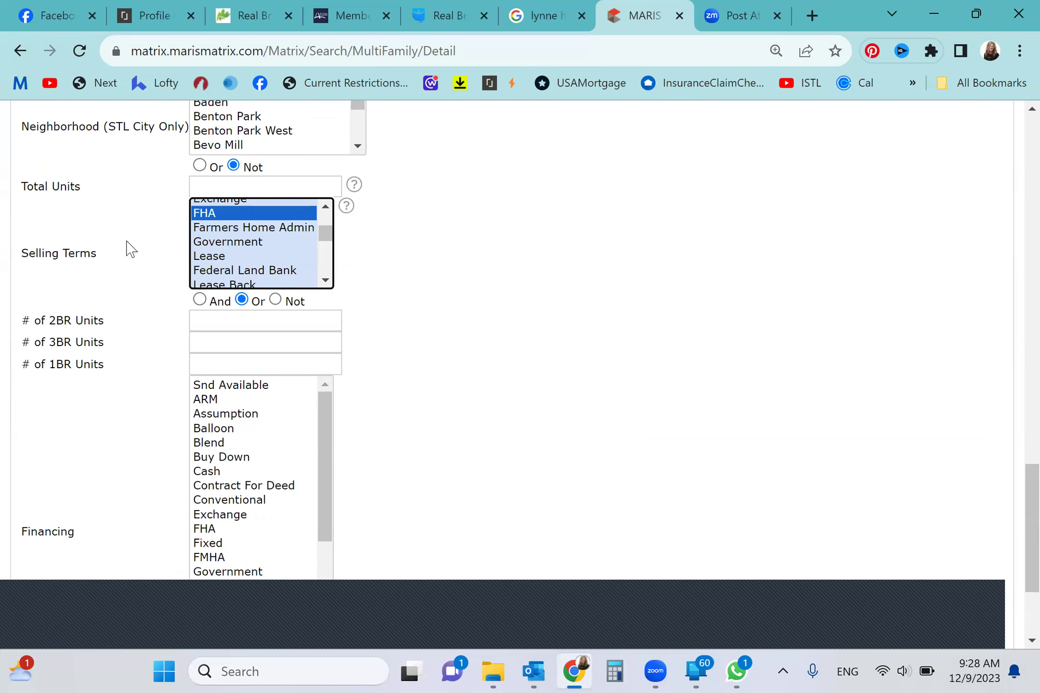
pyautogui.scroll(-2, 130, 433)
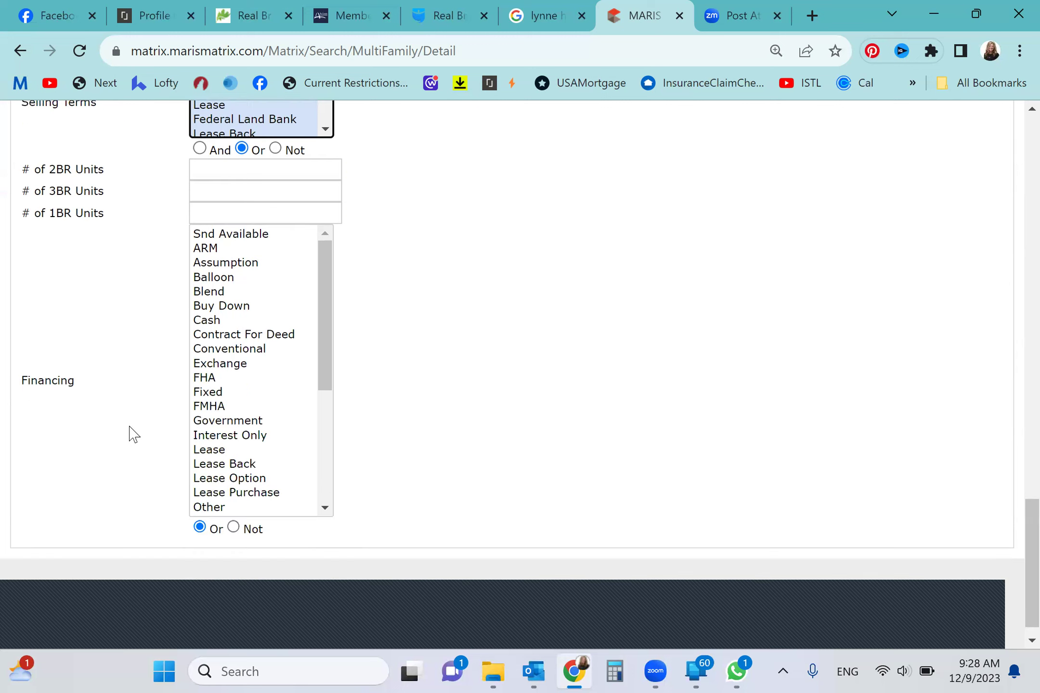
pyautogui.scroll(-1, 268, 474)
pyautogui.scroll(-2, 269, 474)
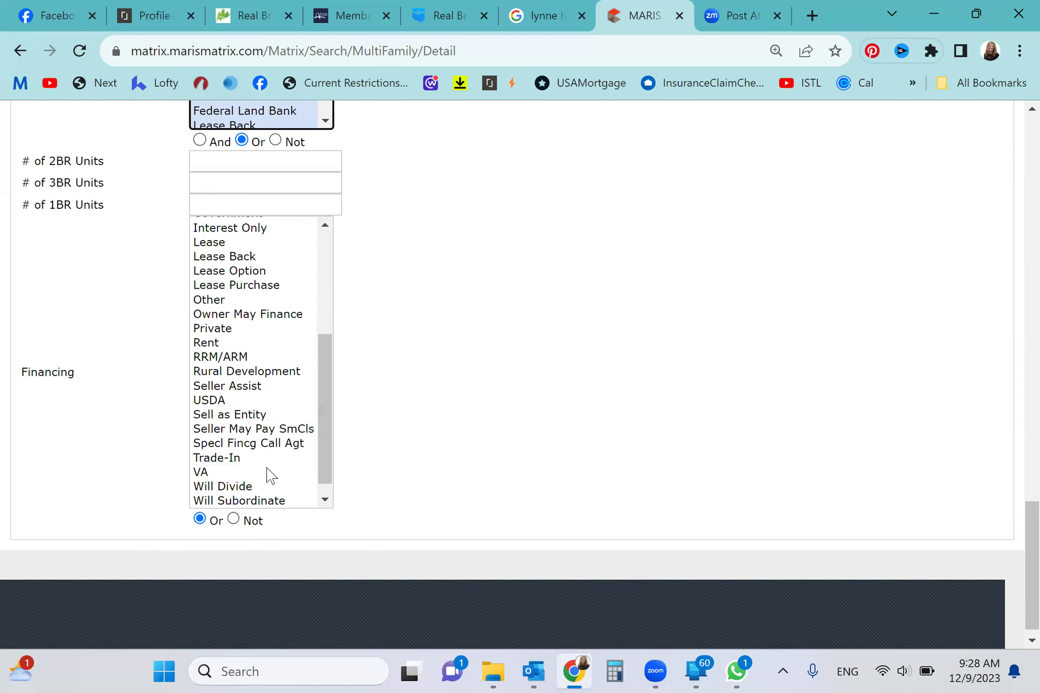
pyautogui.scroll(2, 268, 474)
pyautogui.scroll(3, 269, 475)
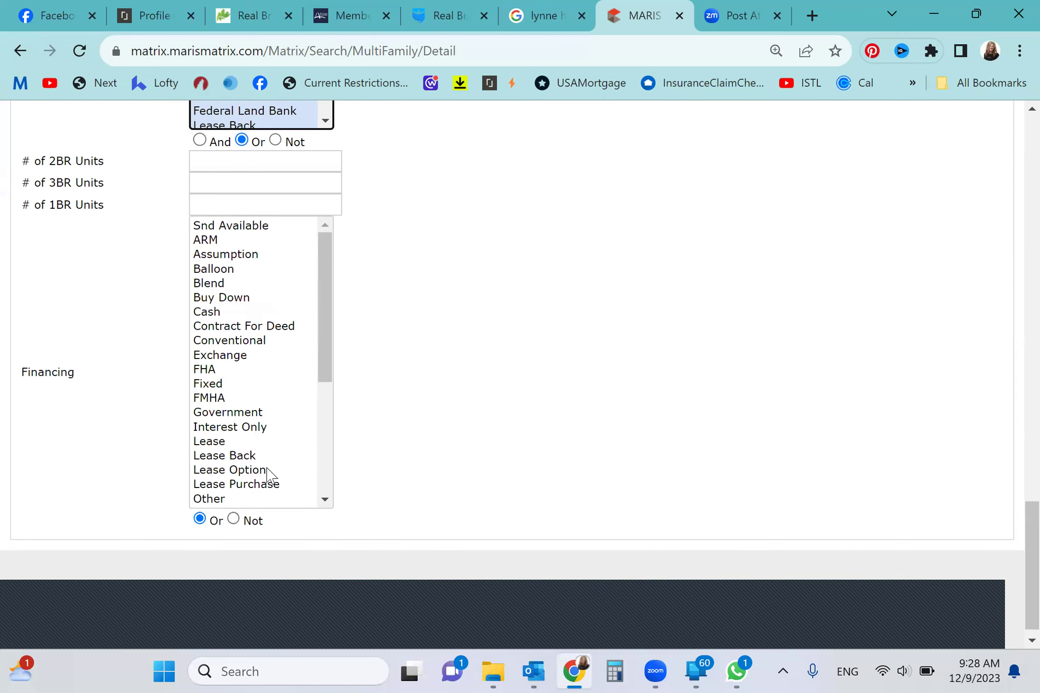
pyautogui.scroll(1, 268, 474)
pyautogui.scroll(1, 504, 361)
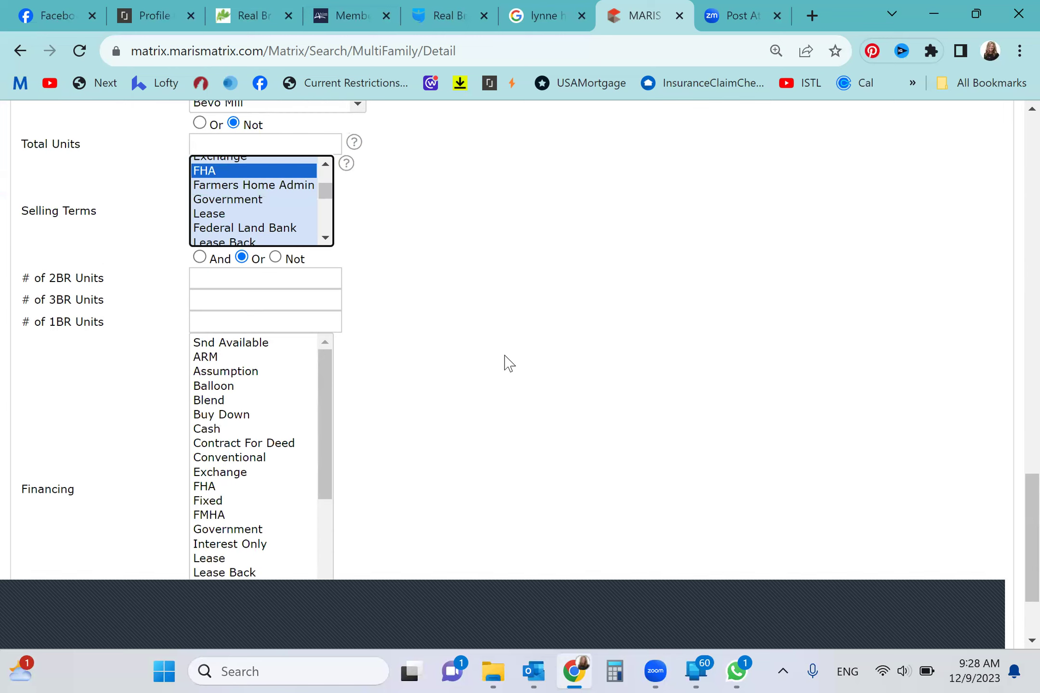
pyautogui.click(240, 174)
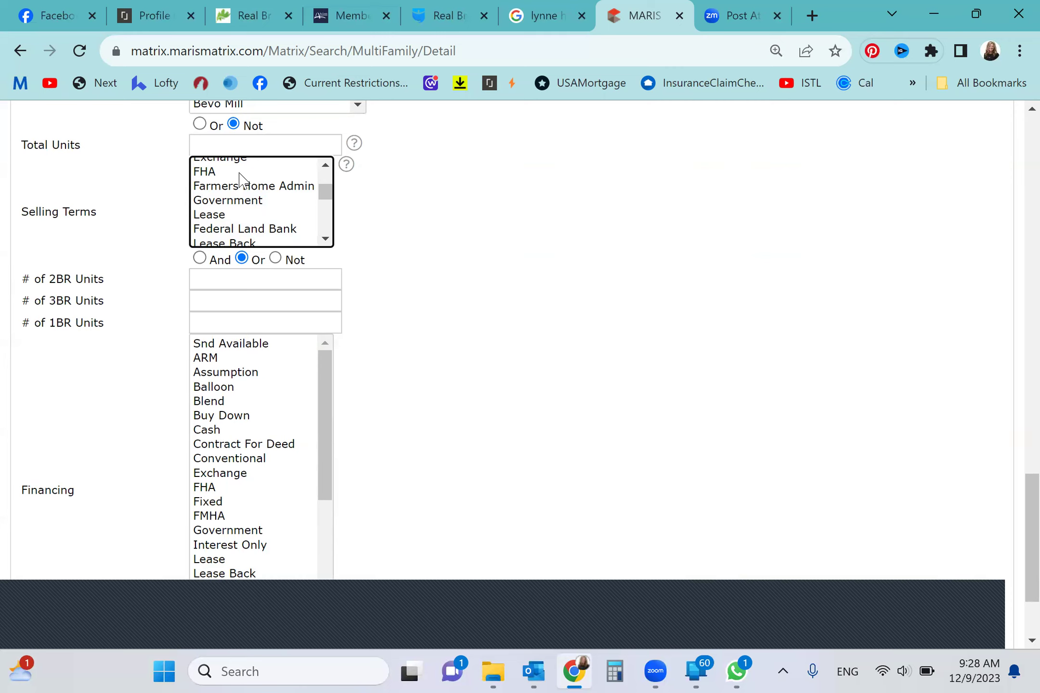
# Open the Selling Terms help popup and close it again.
pyautogui.click(347, 167)
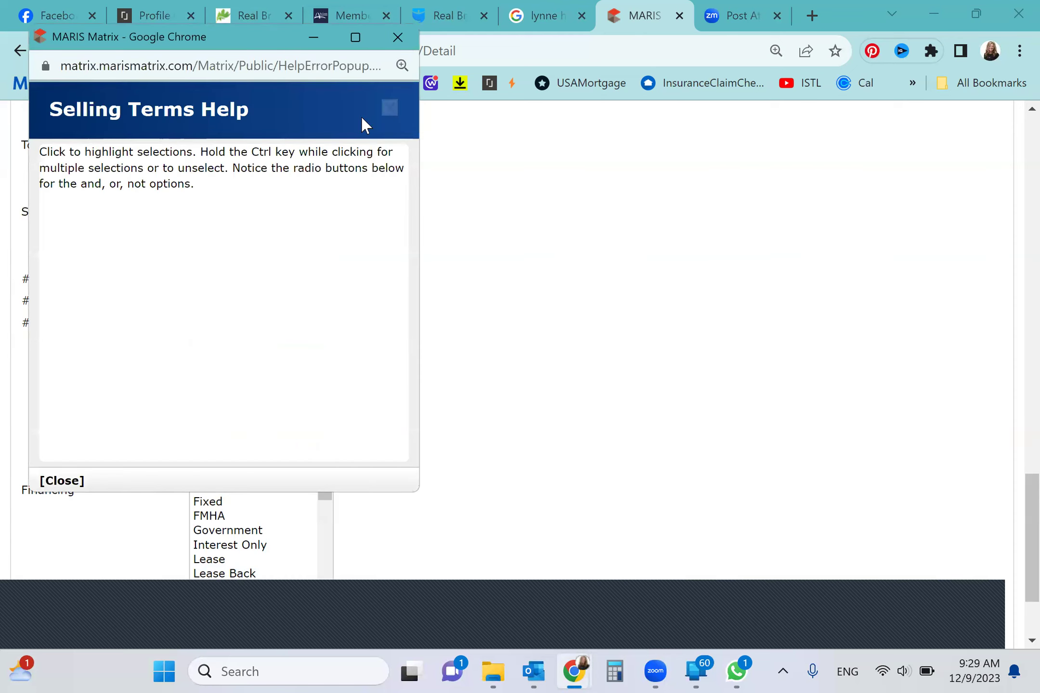
pyautogui.click(398, 42)
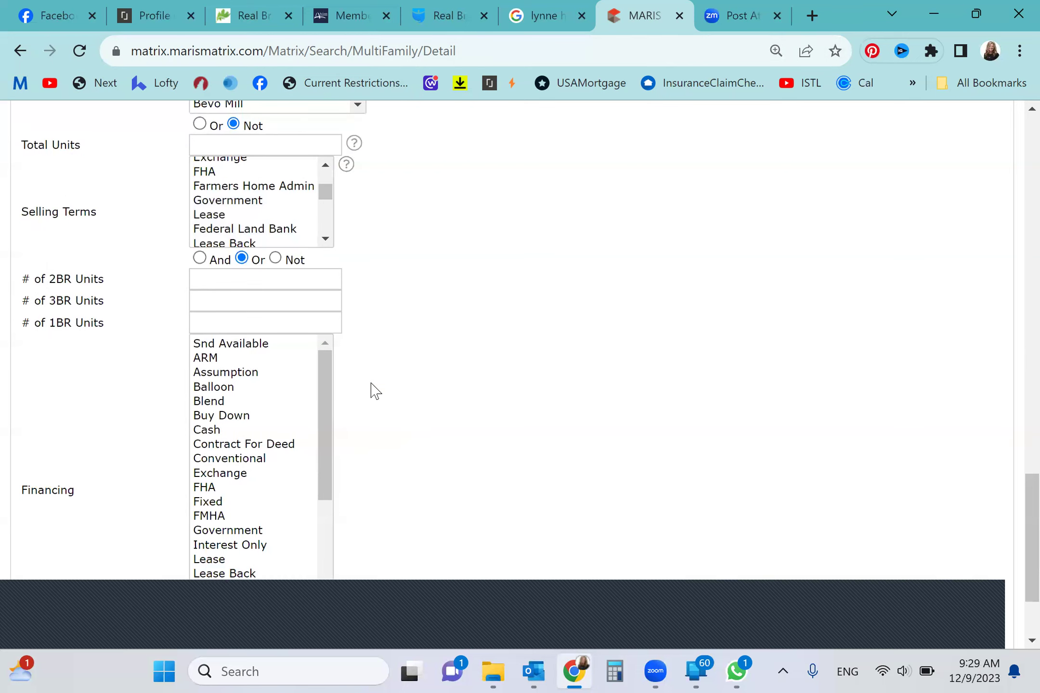
pyautogui.scroll(-2, 358, 438)
pyautogui.scroll(1, 352, 445)
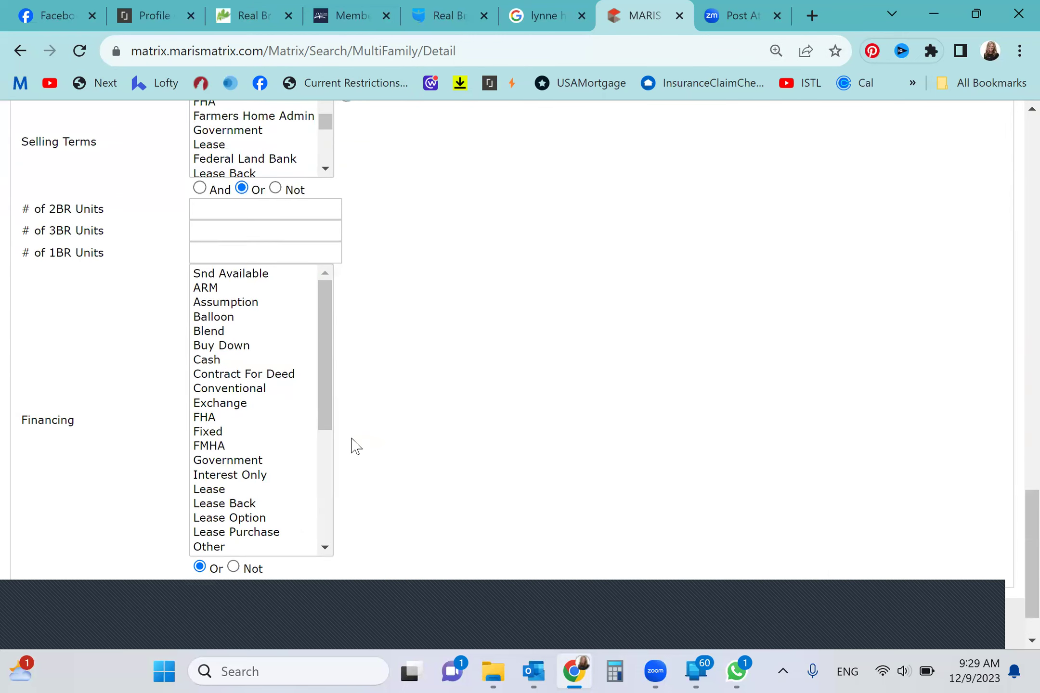
pyautogui.scroll(-1, 467, 407)
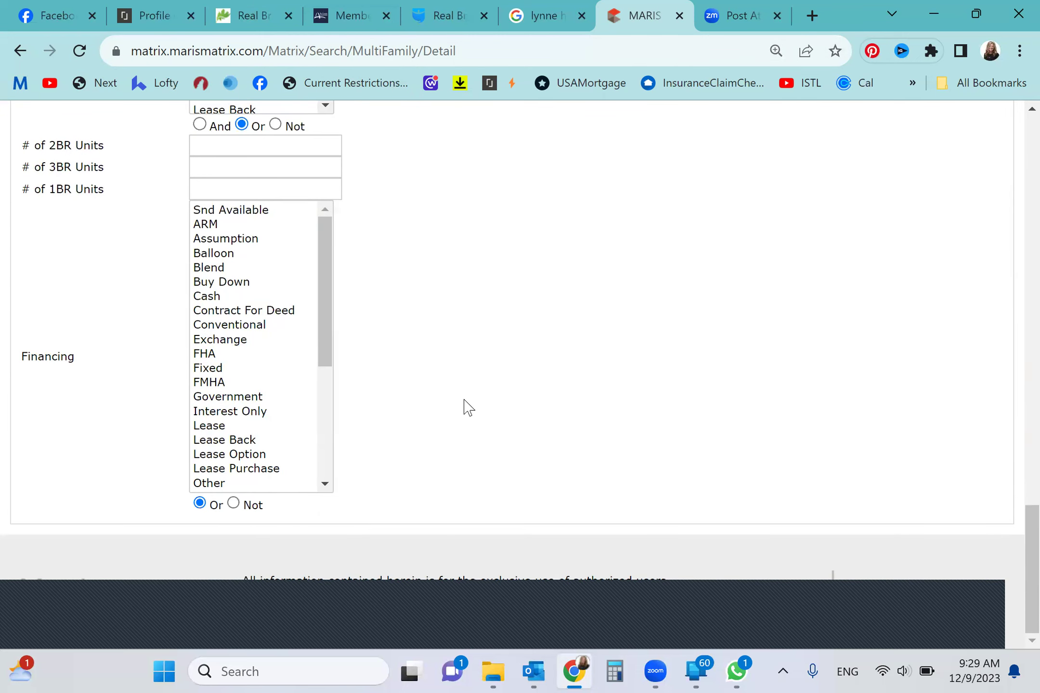
pyautogui.scroll(8, 467, 407)
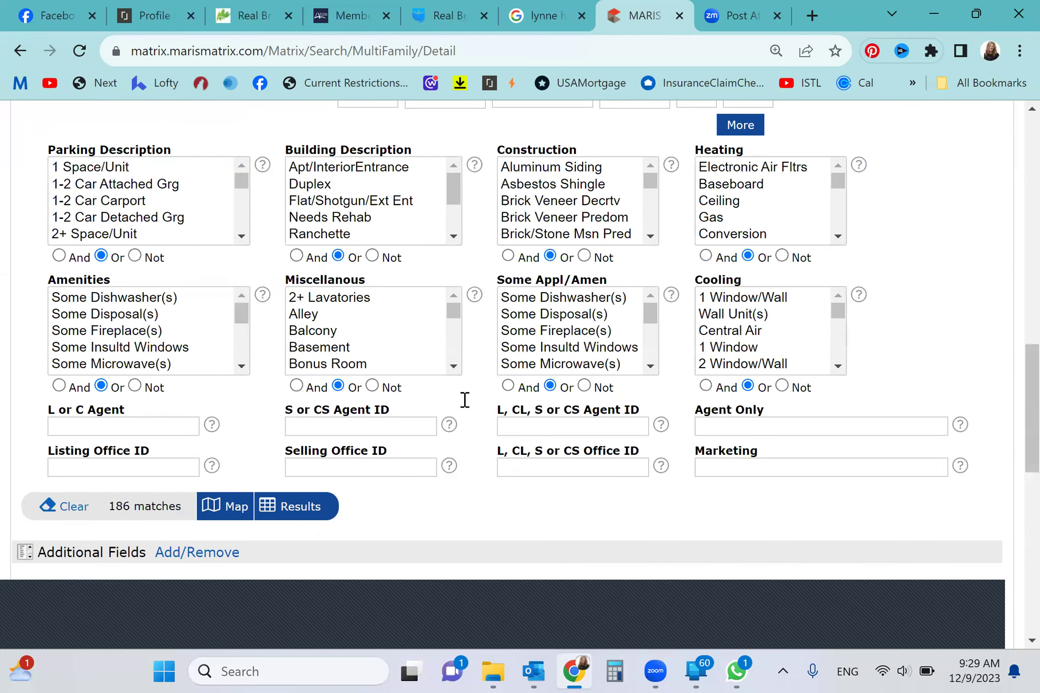
pyautogui.scroll(5, 467, 407)
pyautogui.scroll(4, 467, 407)
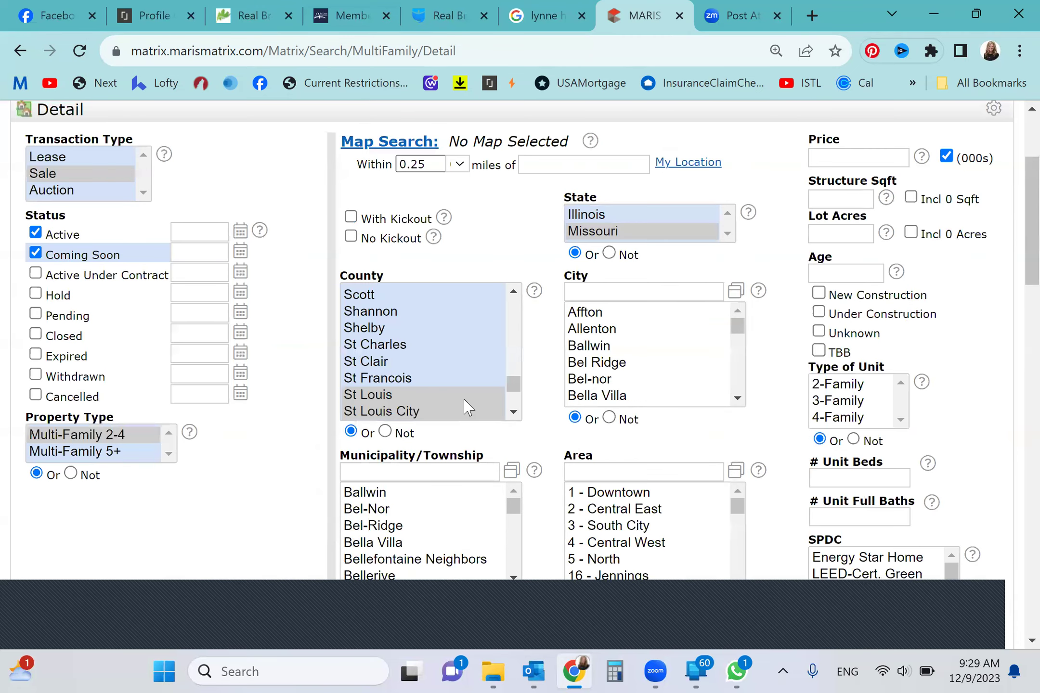
pyautogui.scroll(1, 467, 407)
pyautogui.scroll(1, 466, 407)
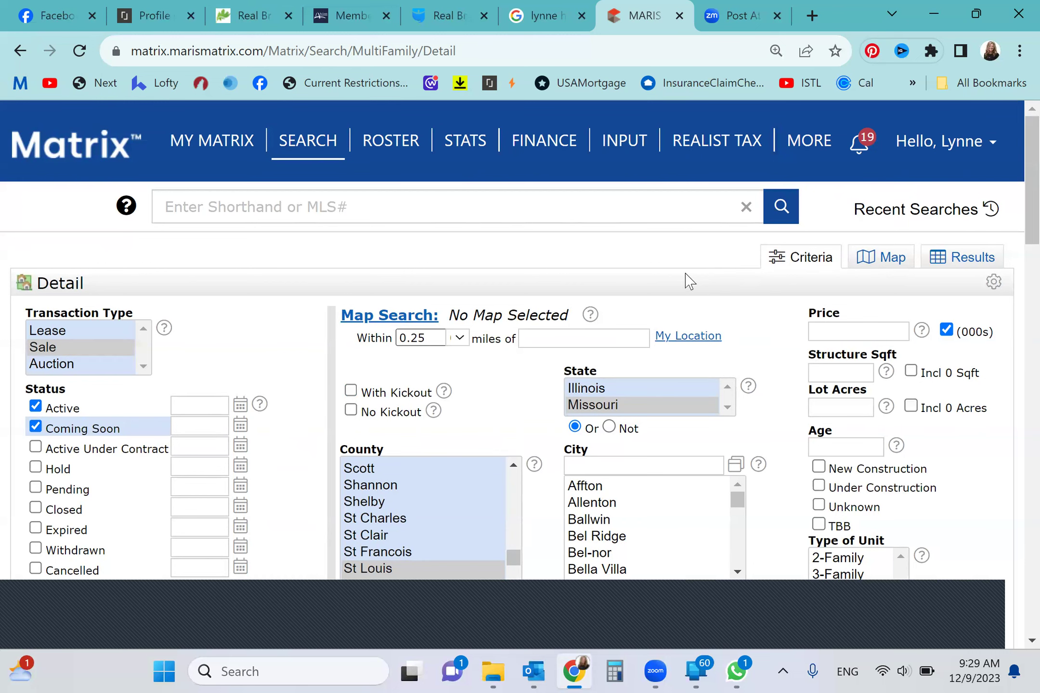
# Show the listings on the map and draw a polygon around central St. Louis.
pyautogui.click(871, 258)
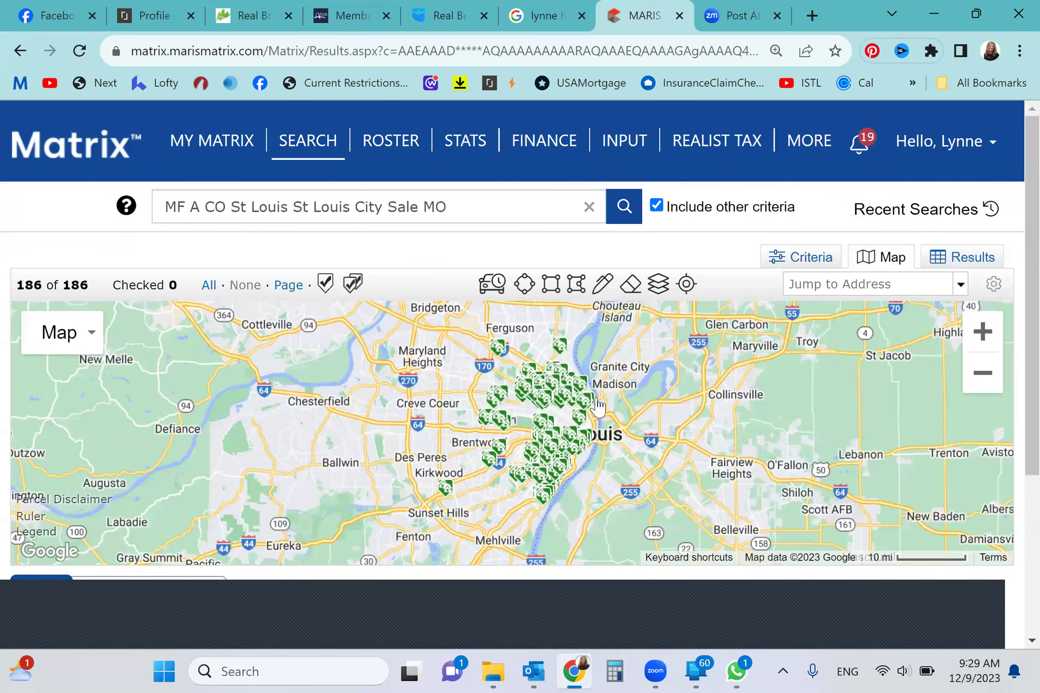
pyautogui.scroll(-1, 621, 362)
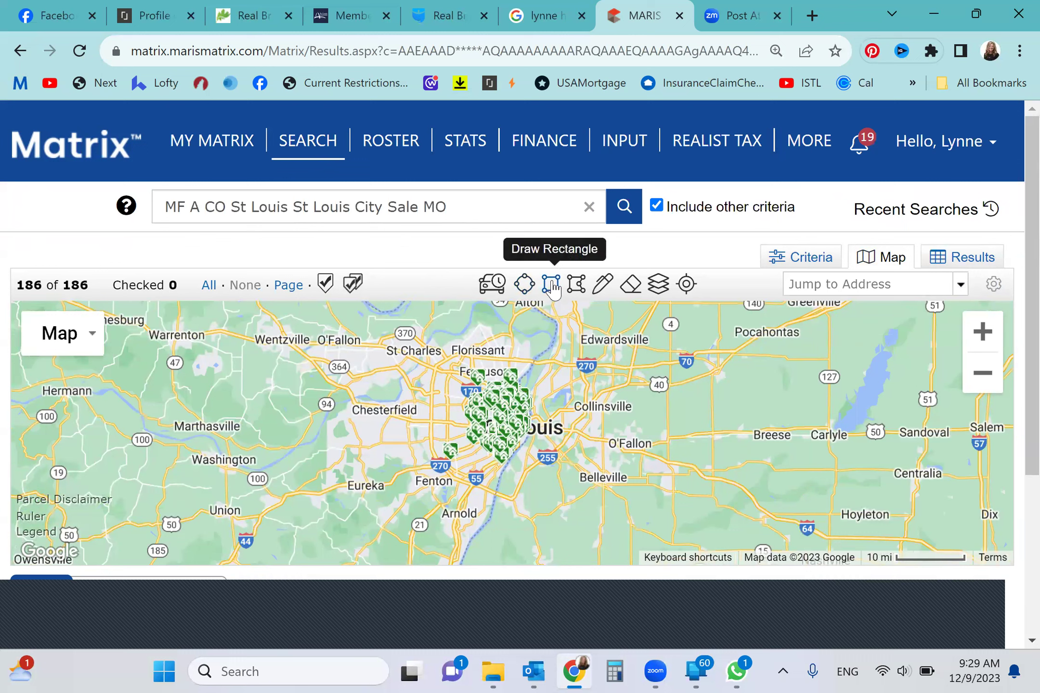
pyautogui.click(551, 286)
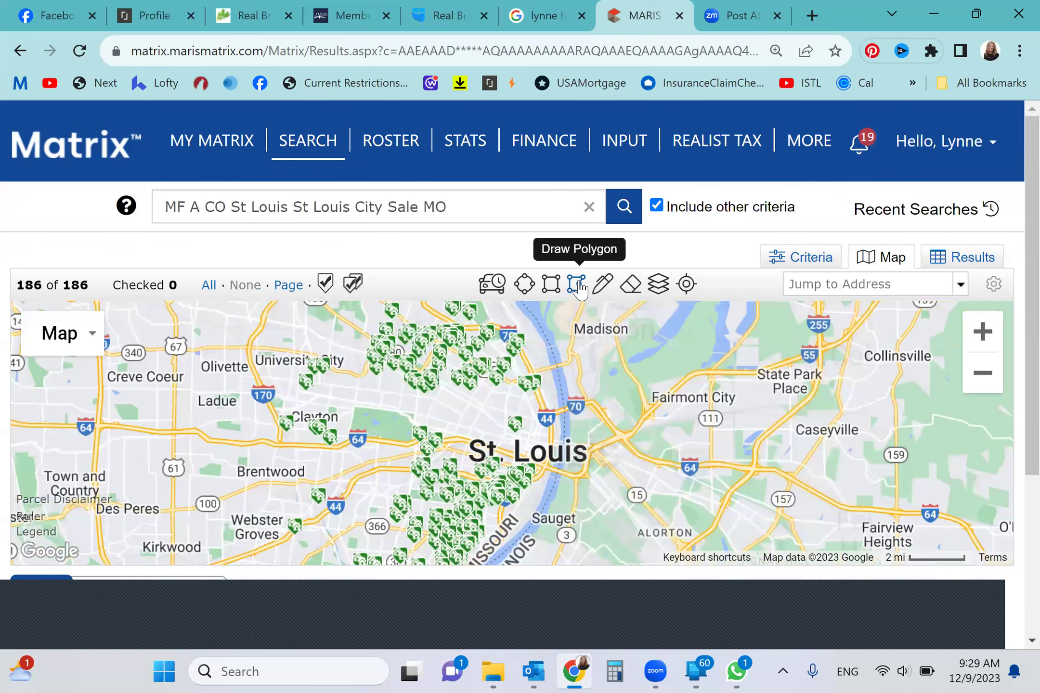
pyautogui.click(577, 284)
pyautogui.click(519, 417)
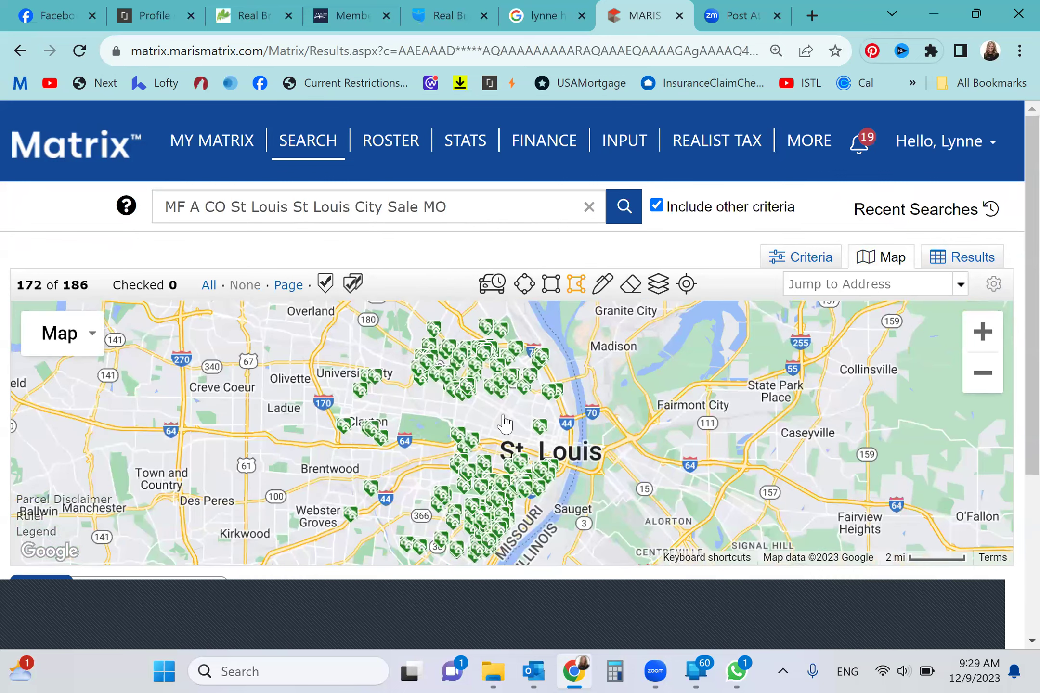
pyautogui.click(400, 400)
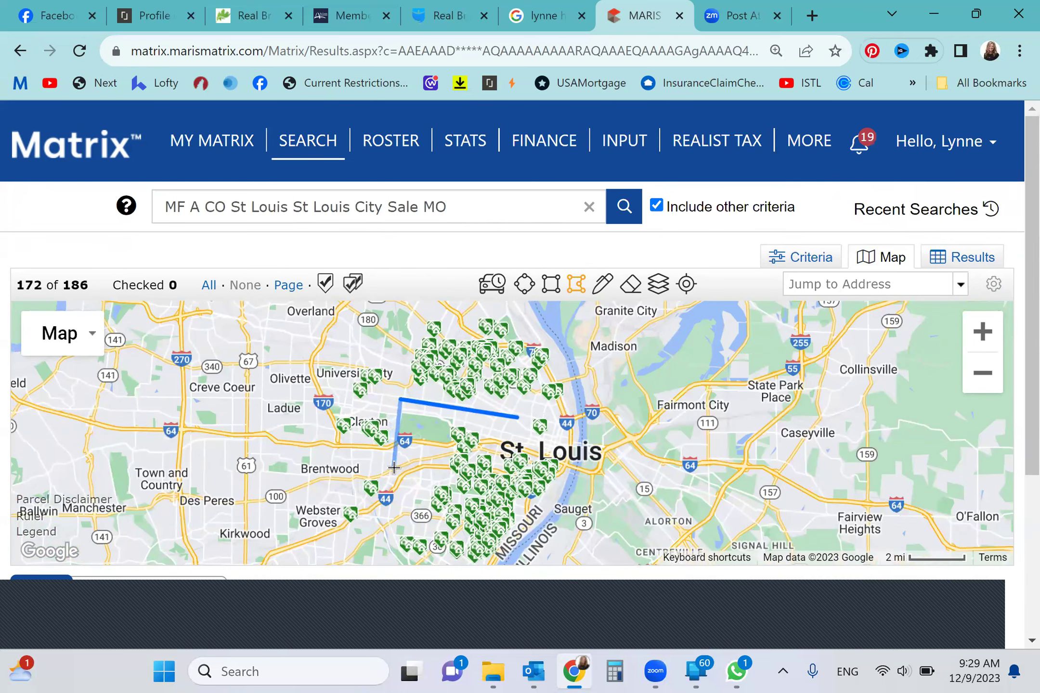
pyautogui.click(369, 461)
pyautogui.click(453, 471)
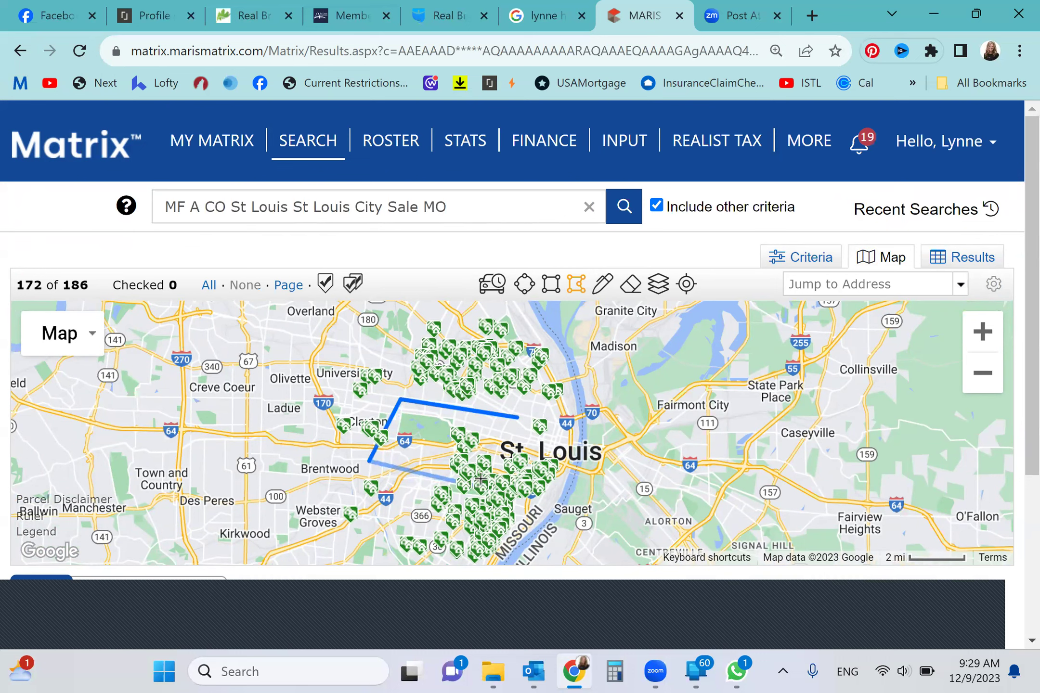
pyautogui.click(518, 418)
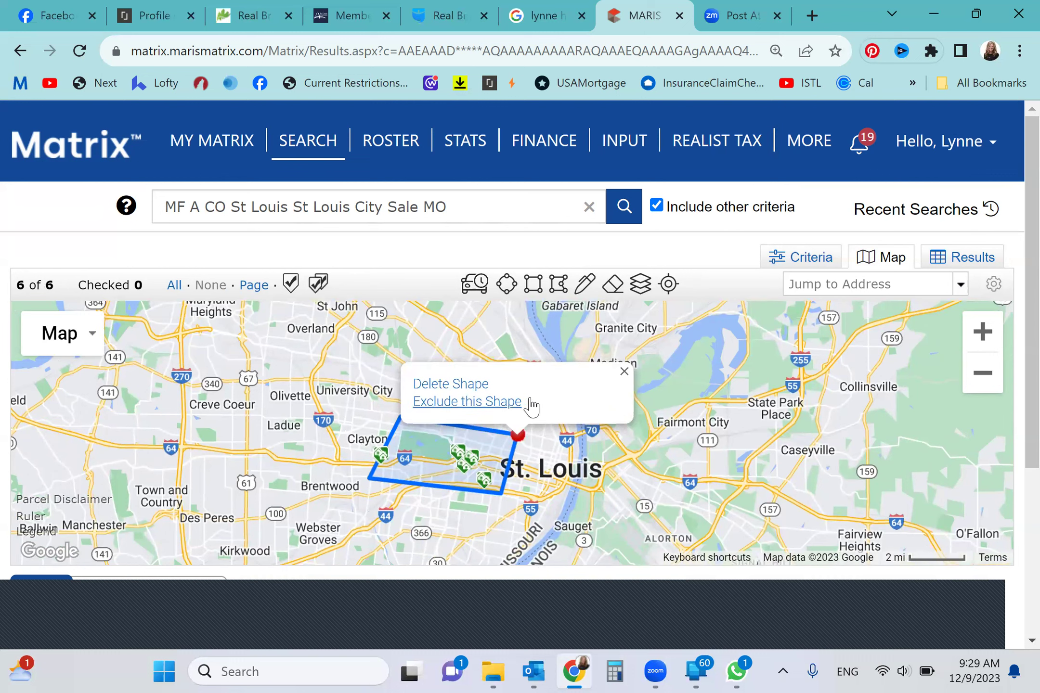
# Remove the drawn polygon with Delete Shape.
pyautogui.click(624, 369)
pyautogui.click(624, 372)
pyautogui.moveTo(516, 436)
pyautogui.click(434, 383)
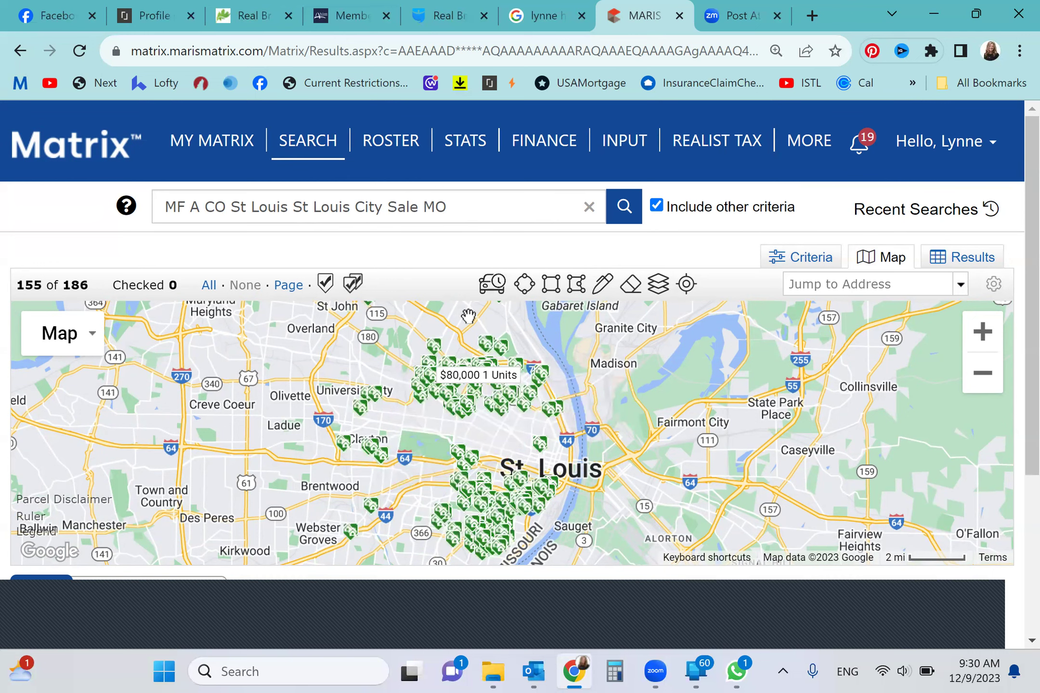
# View the results table, then choose New Auto Email from the Save options.
pyautogui.click(959, 261)
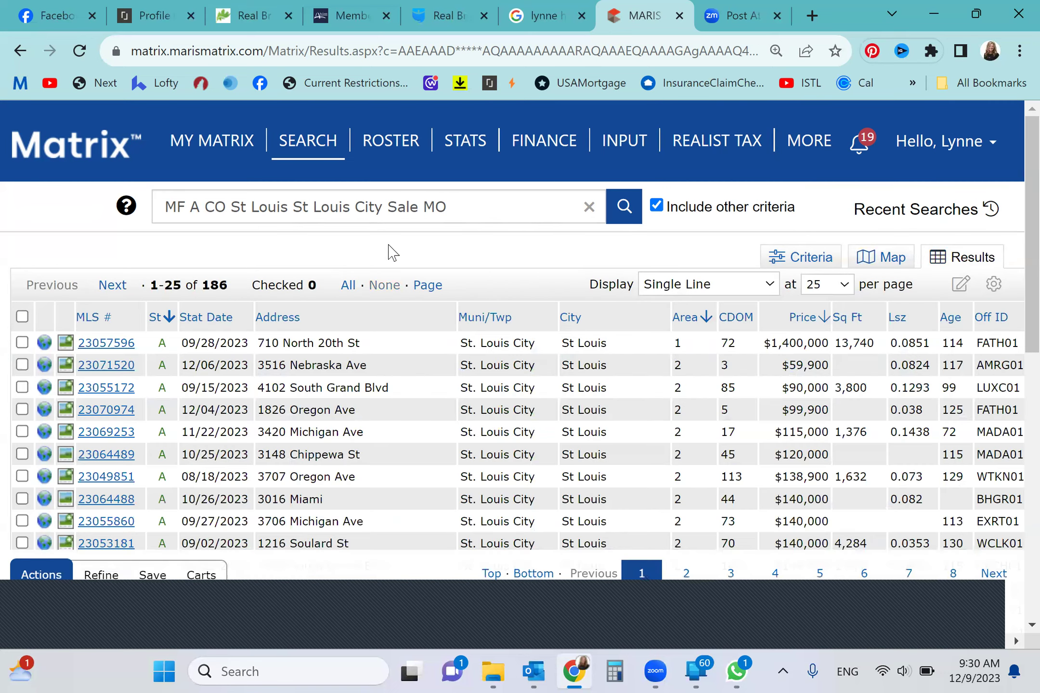
pyautogui.scroll(-2, 383, 251)
pyautogui.scroll(-1, 383, 252)
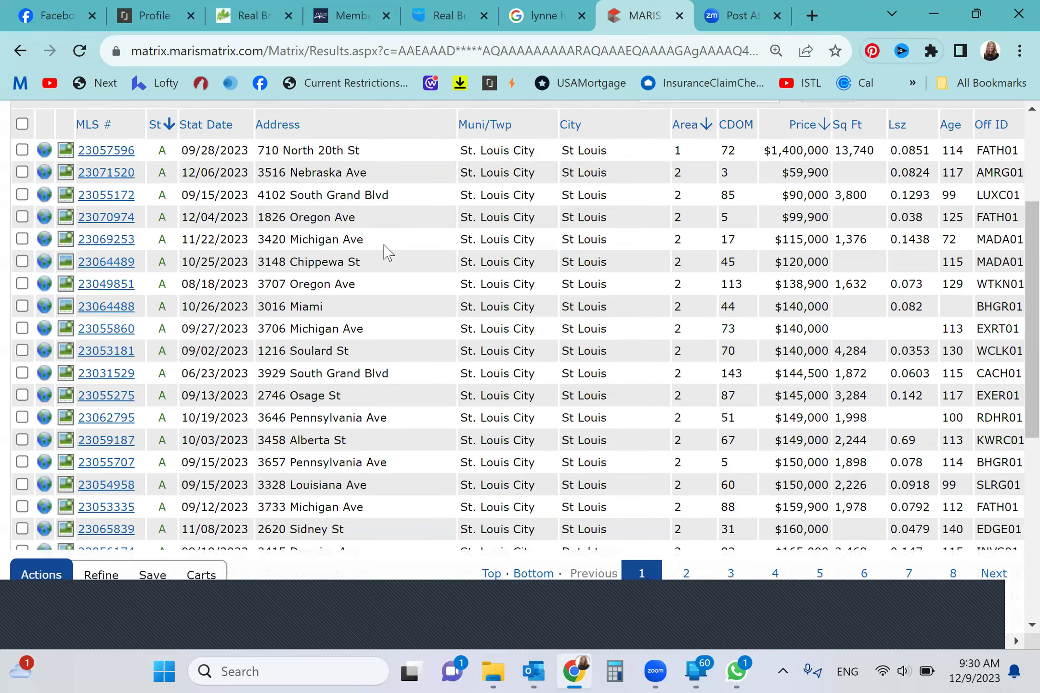
pyautogui.scroll(-2, 384, 252)
pyautogui.scroll(-1, 383, 252)
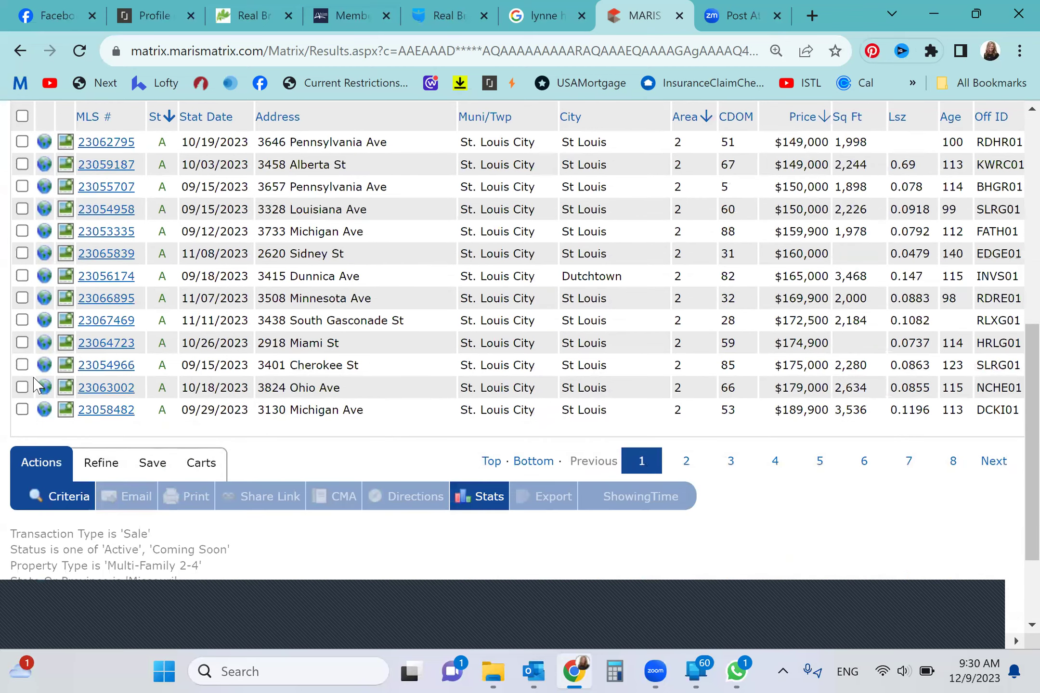
pyautogui.click(149, 464)
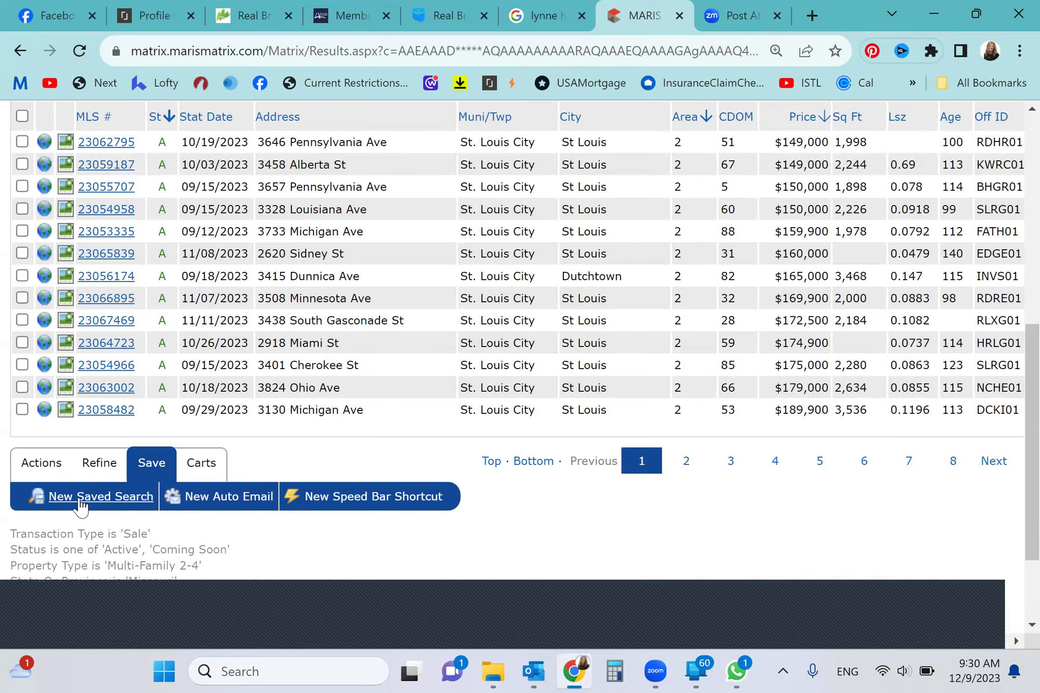
pyautogui.click(241, 503)
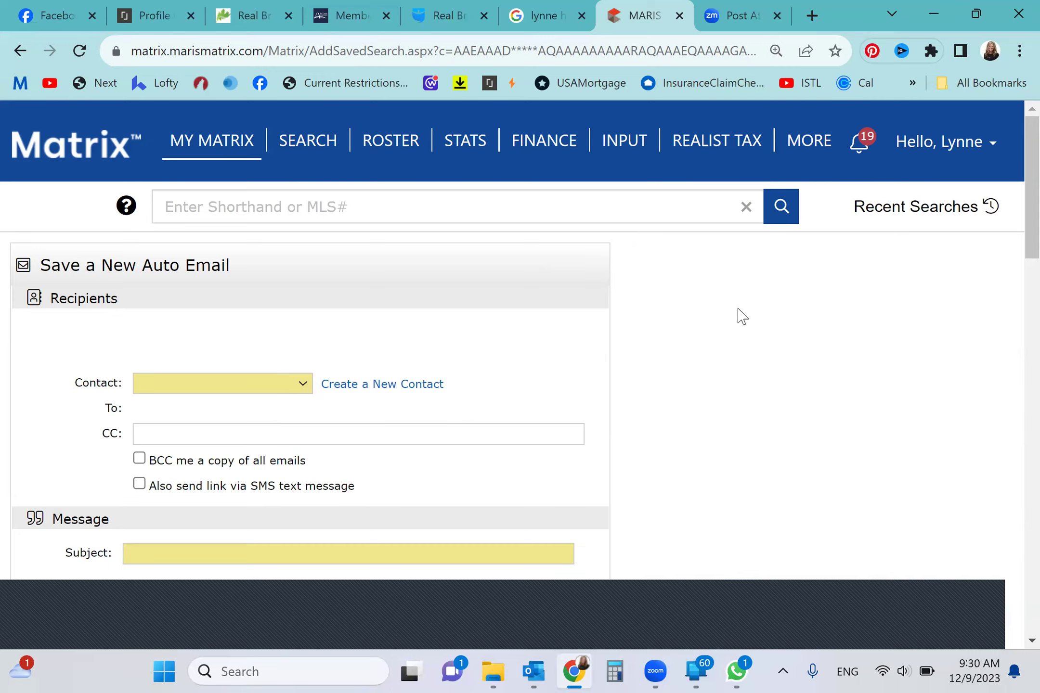
pyautogui.scroll(-1, 742, 316)
pyautogui.scroll(-1, 742, 317)
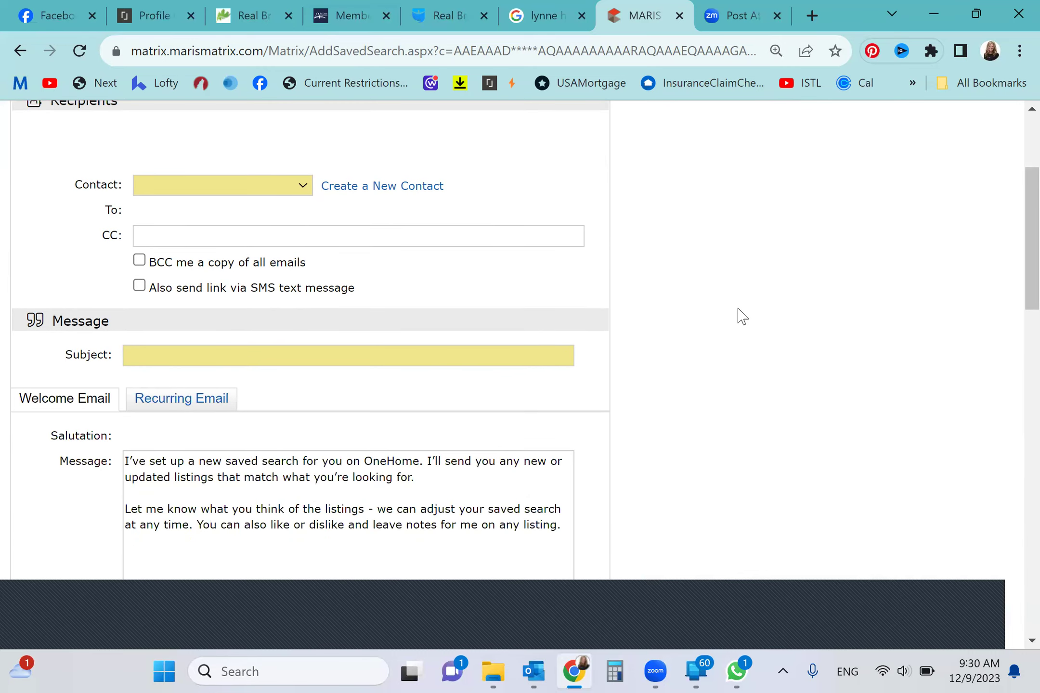
# Pick the recipient from the Contact dropdown, then dismiss the Subject field's suggestions.
pyautogui.click(169, 189)
pyautogui.click(163, 221)
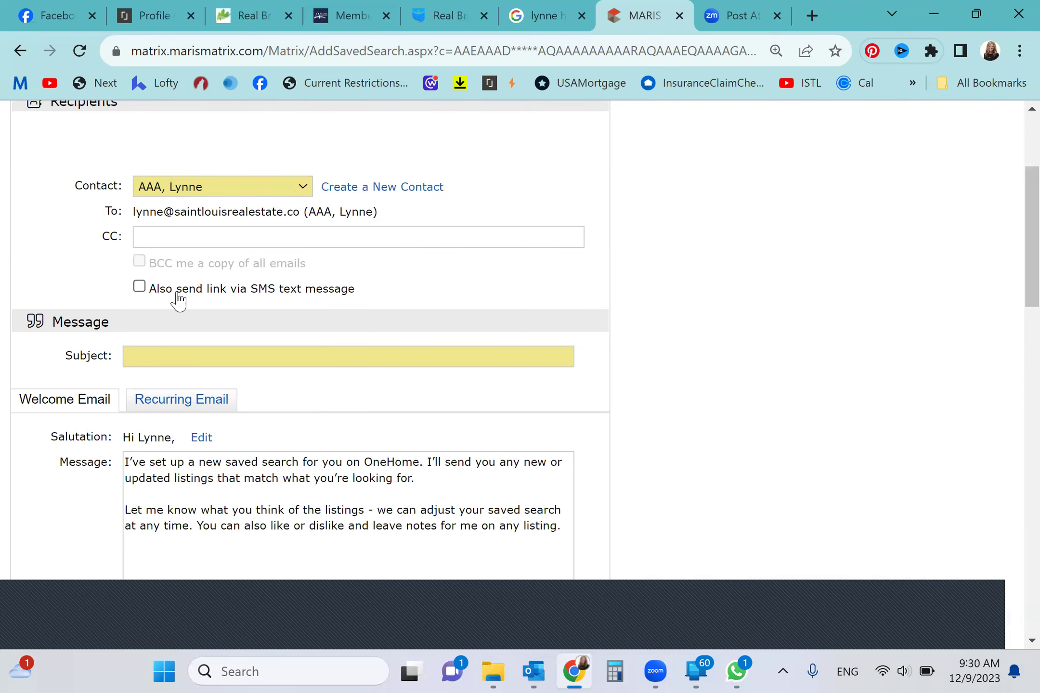
pyautogui.scroll(-1, 176, 299)
pyautogui.scroll(-1, 176, 299)
pyautogui.click(167, 257)
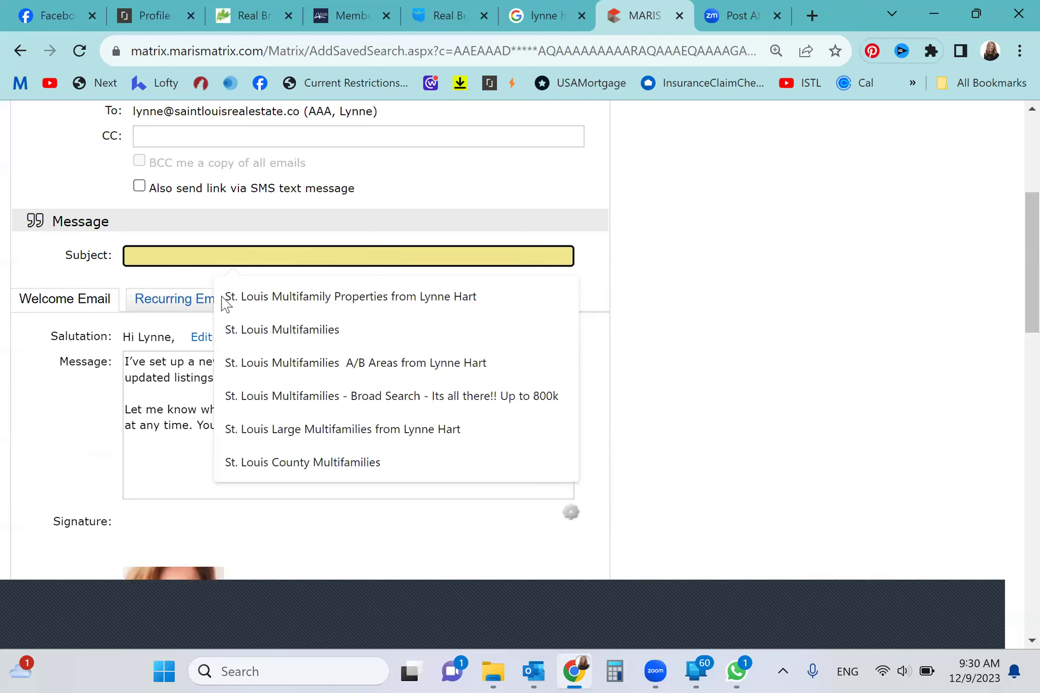
pyautogui.click(43, 429)
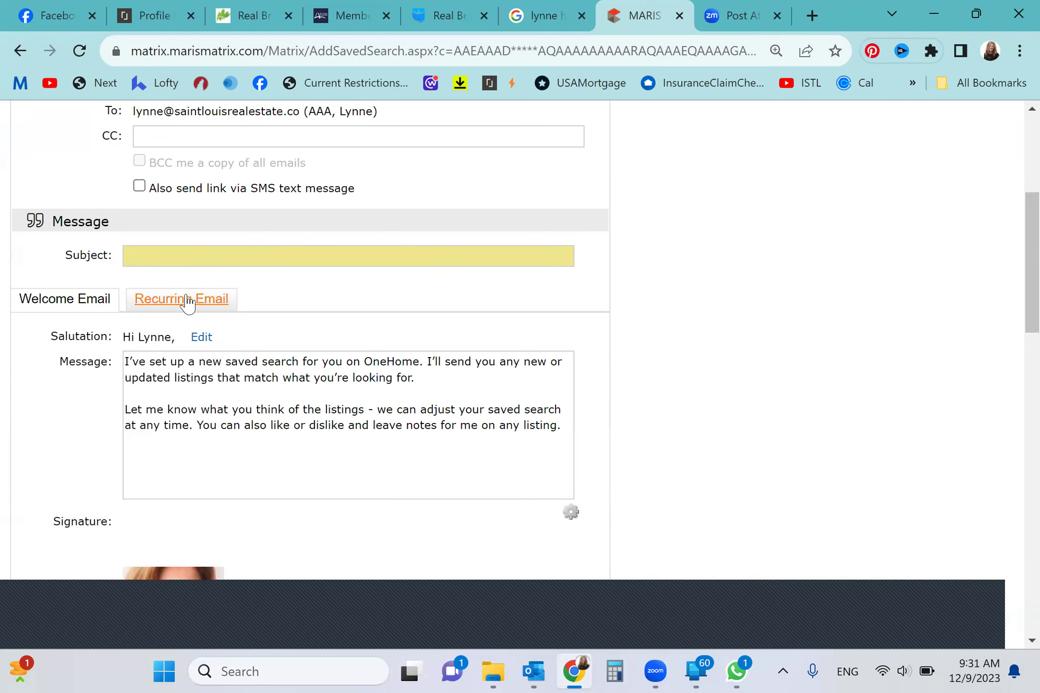
pyautogui.click(201, 337)
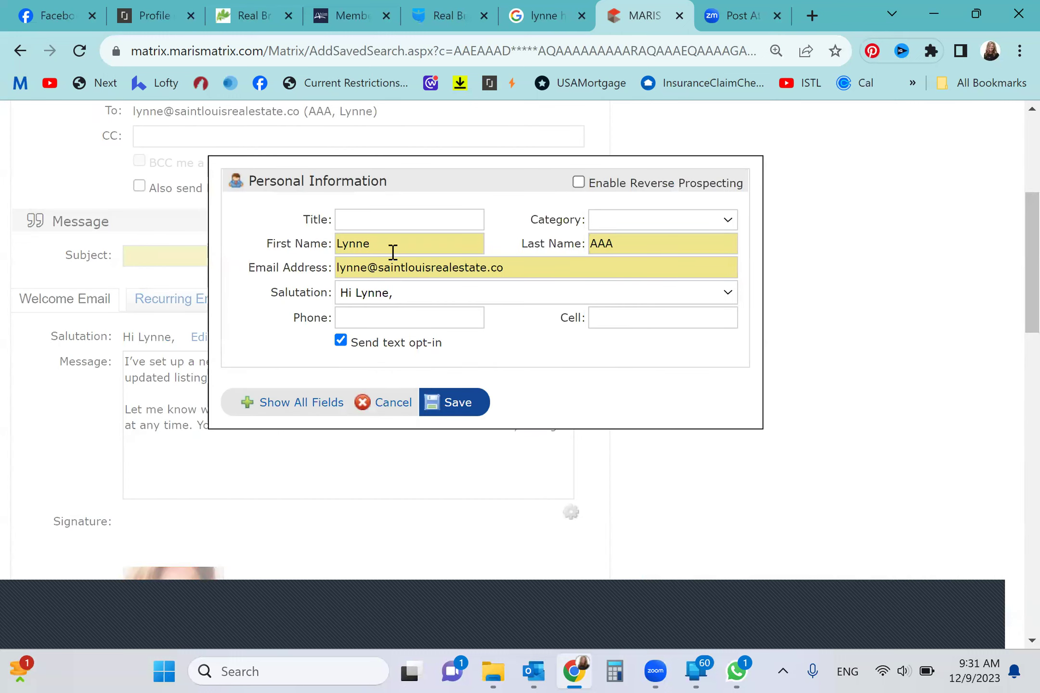
pyautogui.click(446, 297)
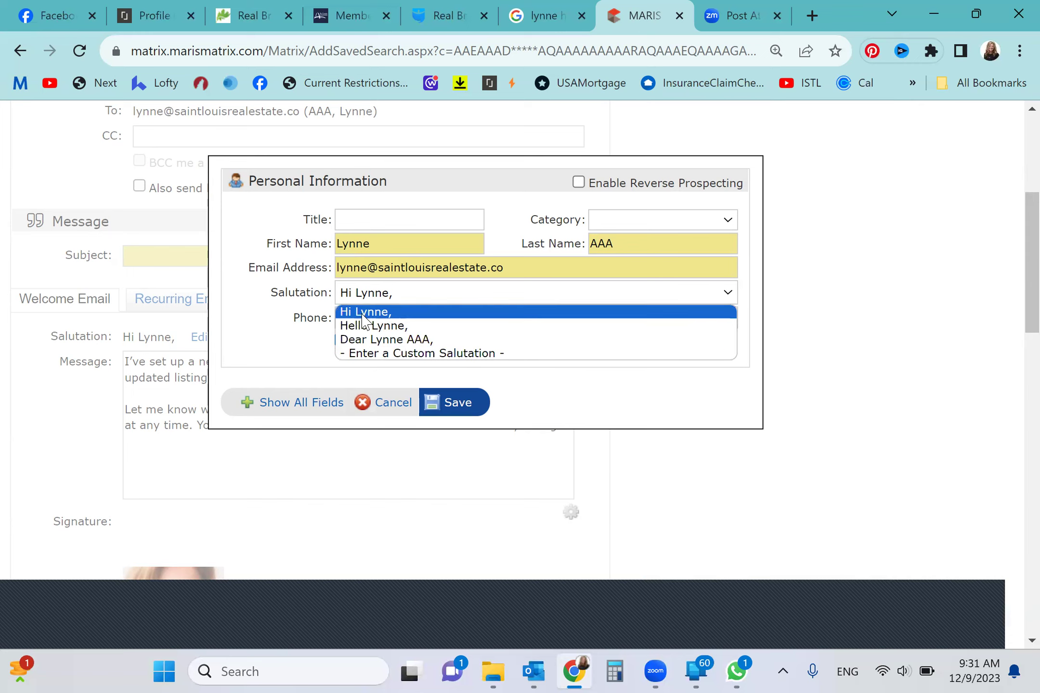
pyautogui.click(253, 349)
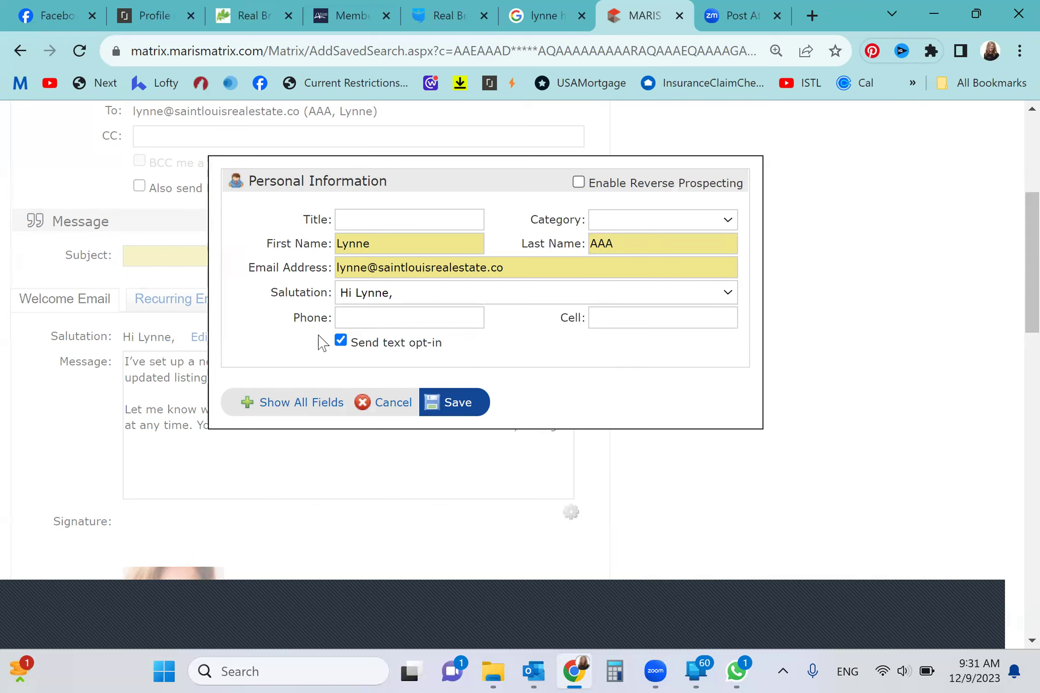
pyautogui.click(457, 403)
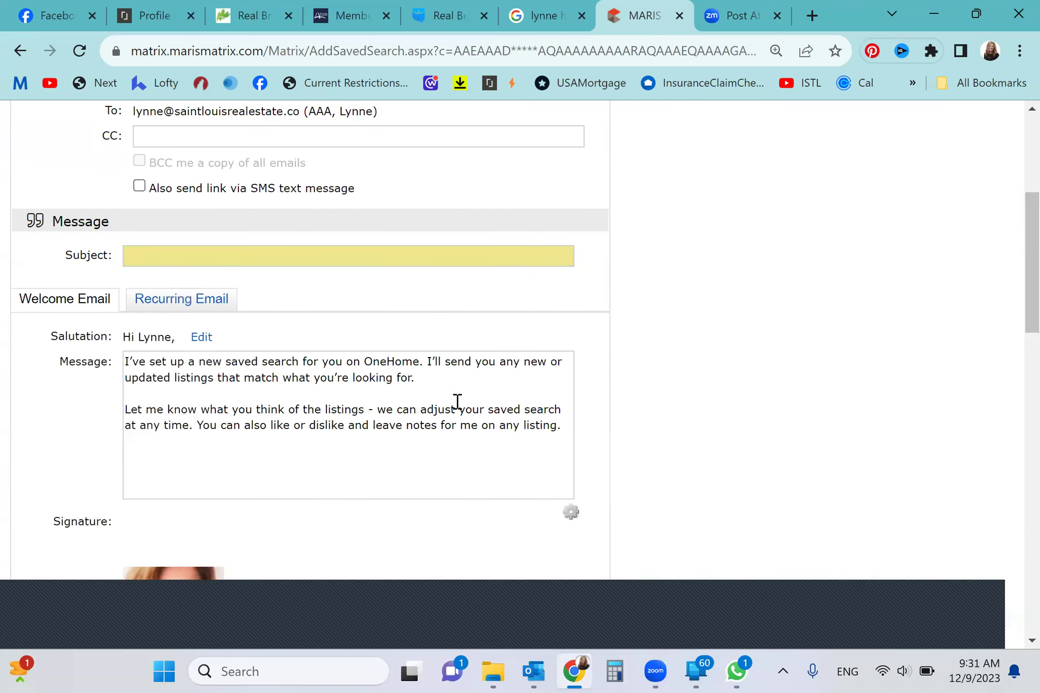
pyautogui.scroll(-2, 663, 346)
pyautogui.scroll(-1, 663, 347)
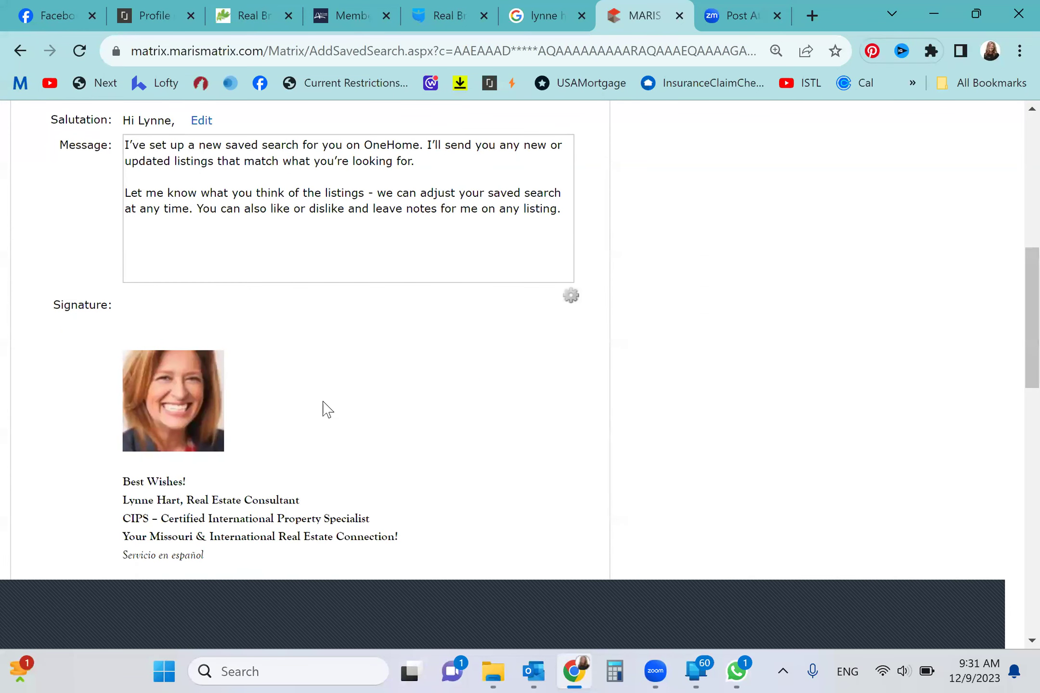
pyautogui.scroll(-1, 324, 410)
pyautogui.scroll(-1, 324, 411)
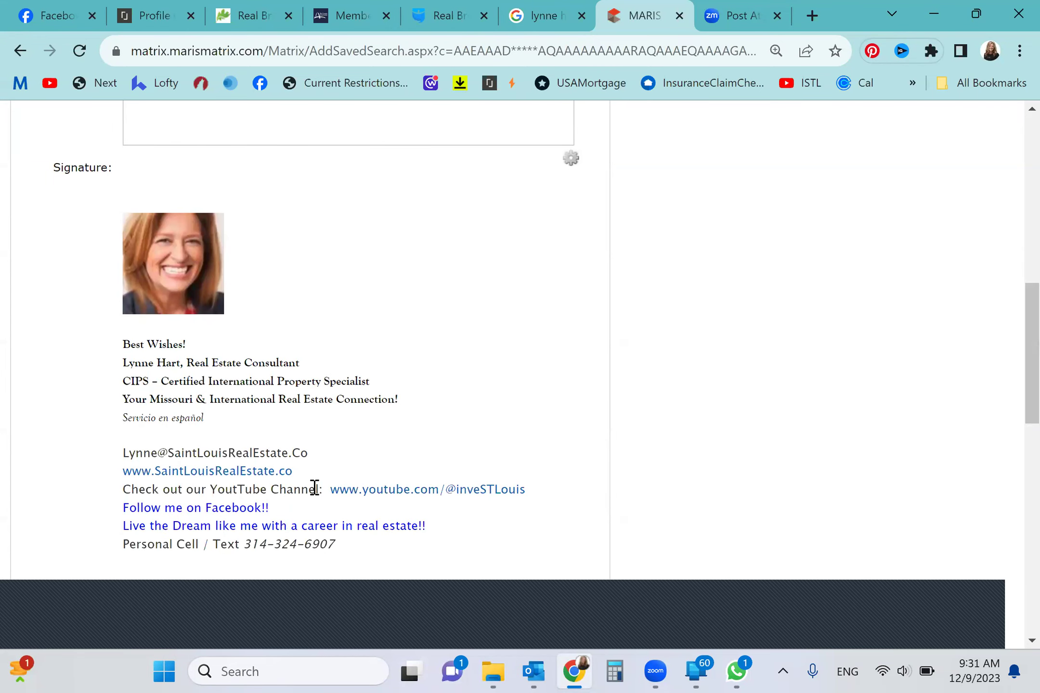
pyautogui.scroll(-2, 313, 487)
pyautogui.scroll(1, 315, 487)
pyautogui.scroll(3, 314, 488)
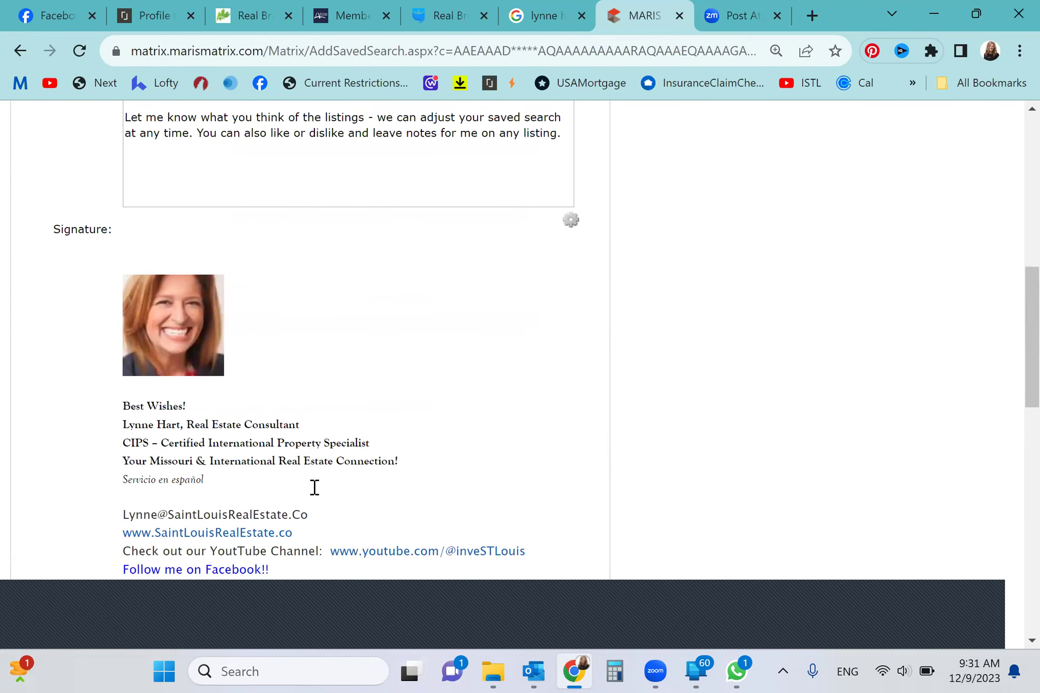
pyautogui.scroll(1, 313, 488)
pyautogui.scroll(2, 314, 491)
pyautogui.scroll(-1, 315, 493)
pyautogui.scroll(2, 317, 495)
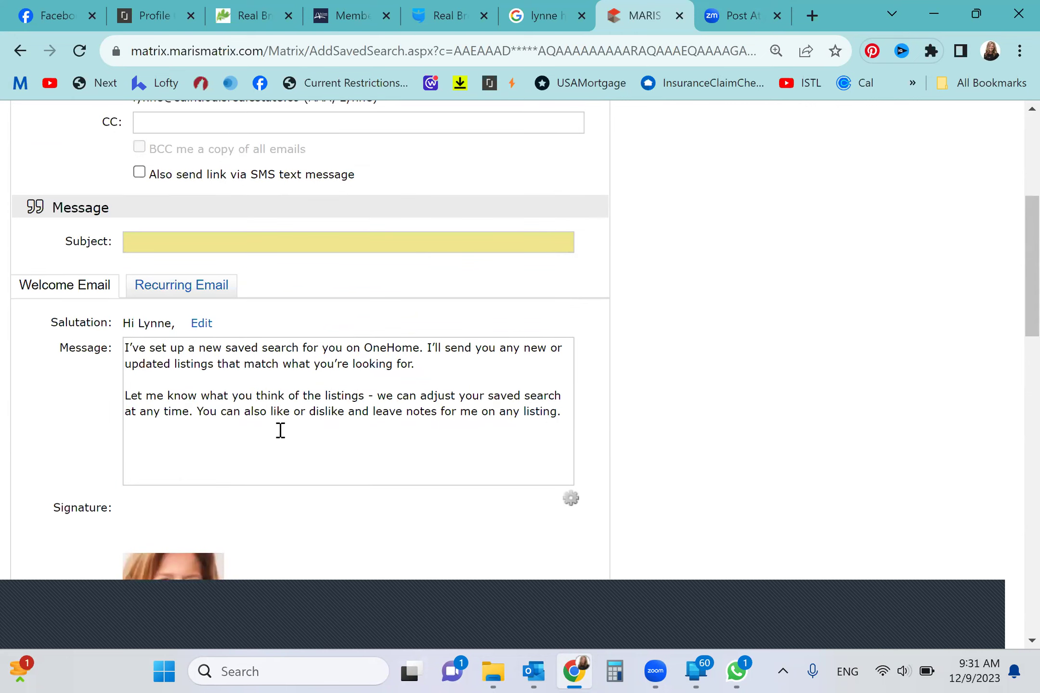
# Bring up the Recurring Email message box for editing.
pyautogui.click(187, 286)
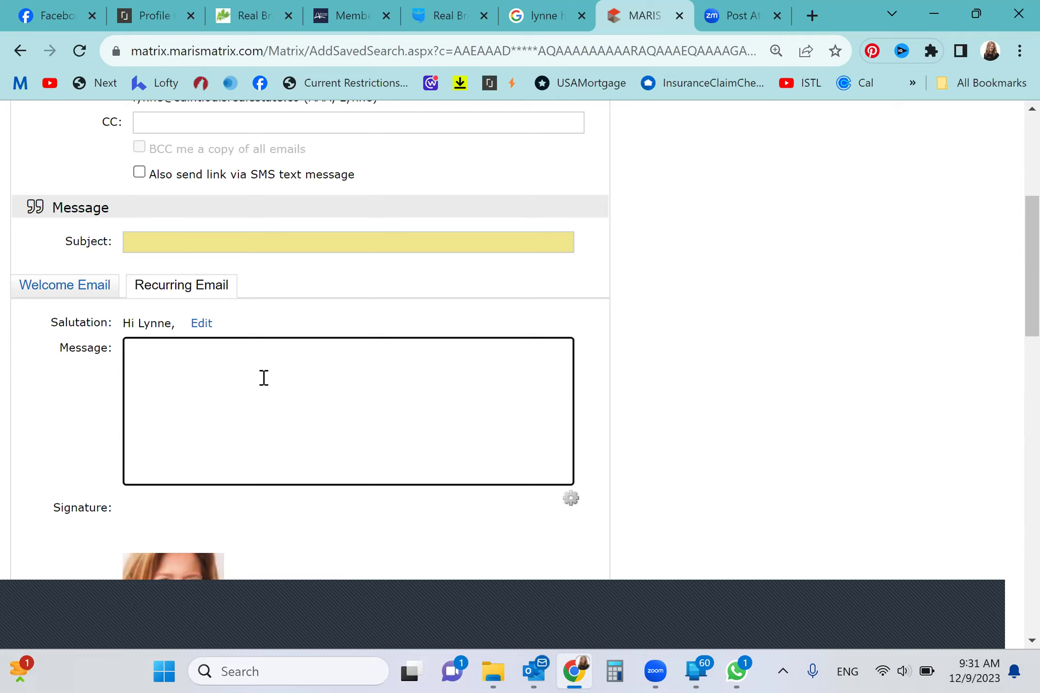
pyautogui.write('Here are some mo')
pyautogui.write('re por')
pyautogui.write('oper')
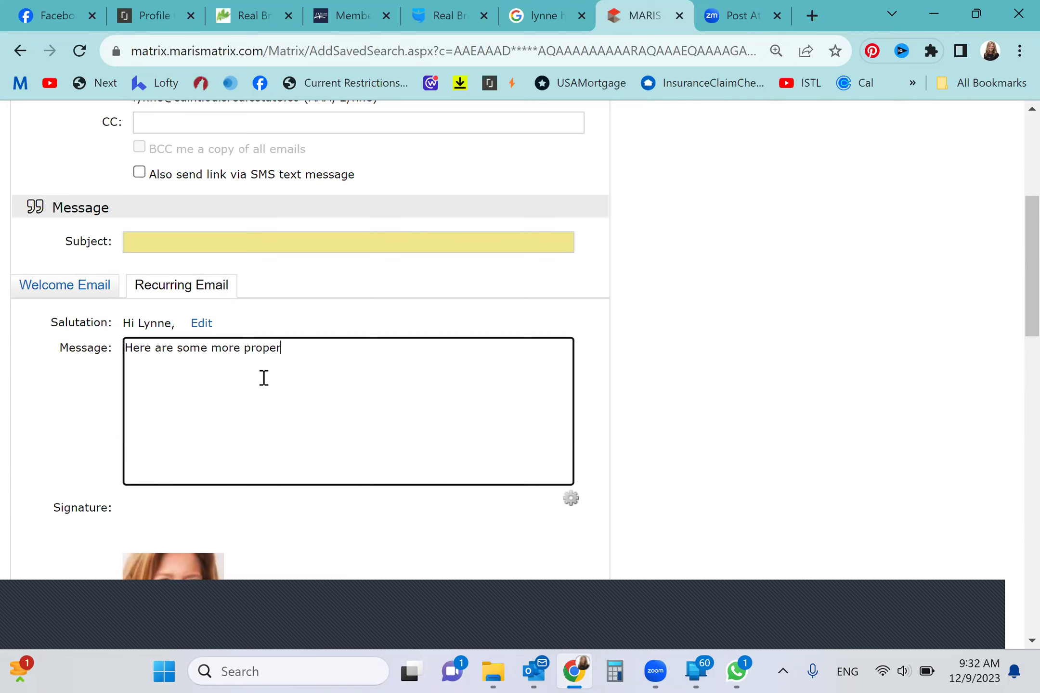
pyautogui.write('s that might be in')
pyautogui.write('teresting')
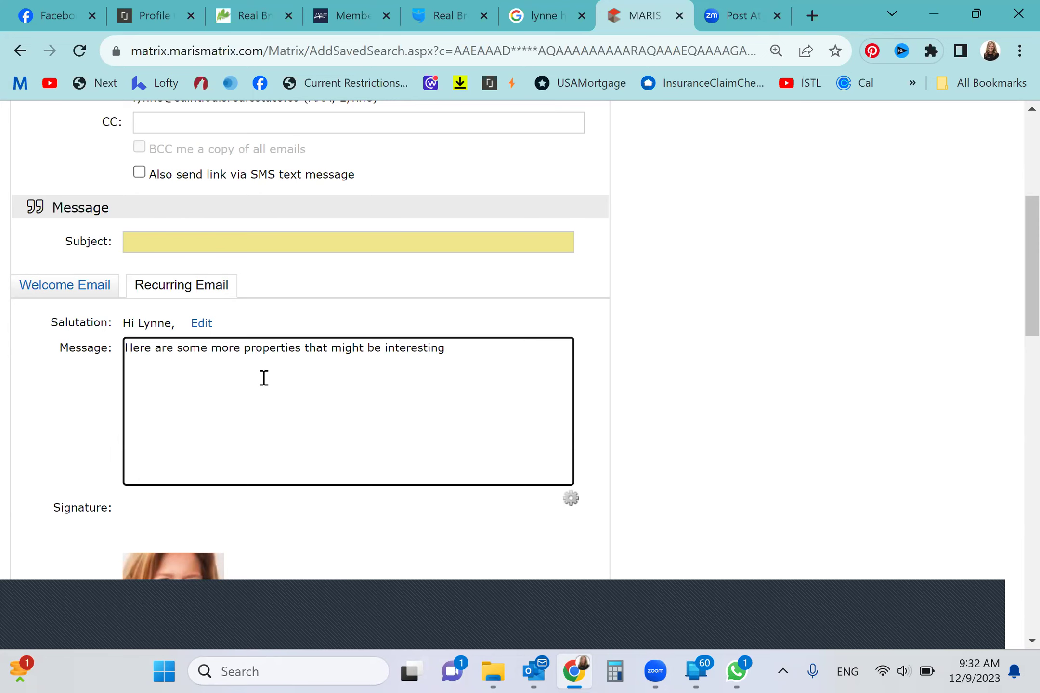
pyautogui.scroll(-2, 264, 378)
pyautogui.scroll(-1, 264, 379)
pyautogui.scroll(-2, 265, 384)
pyautogui.scroll(-2, 265, 384)
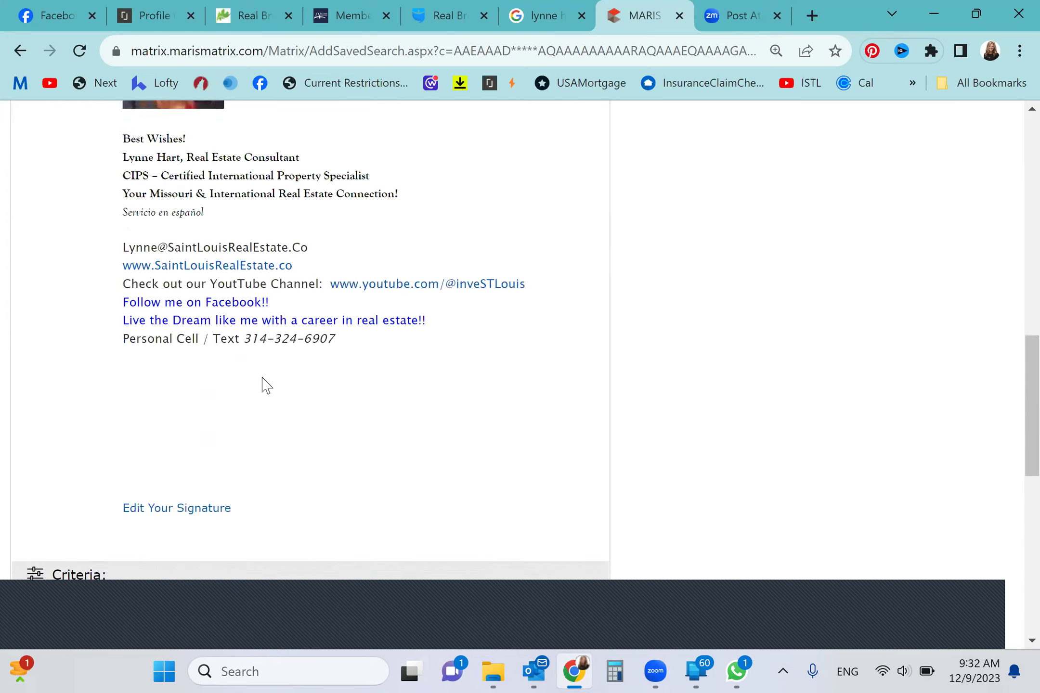
pyautogui.scroll(-3, 264, 383)
pyautogui.scroll(-2, 263, 383)
pyautogui.scroll(-1, 263, 384)
pyautogui.scroll(-1, 263, 383)
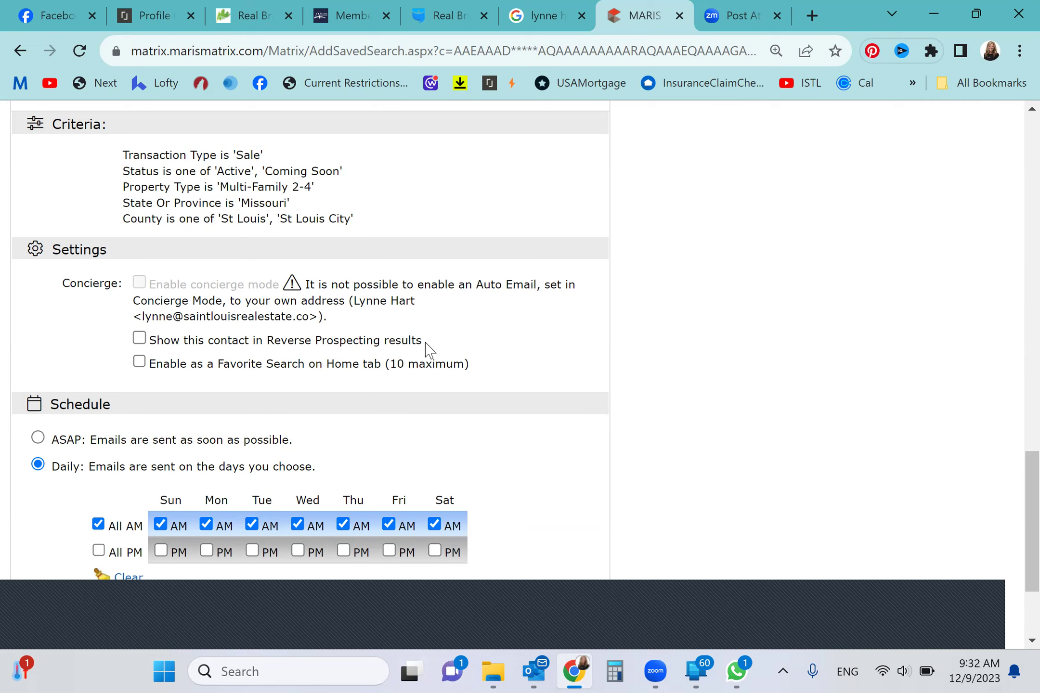
pyautogui.scroll(-1, 579, 399)
pyautogui.scroll(-2, 579, 398)
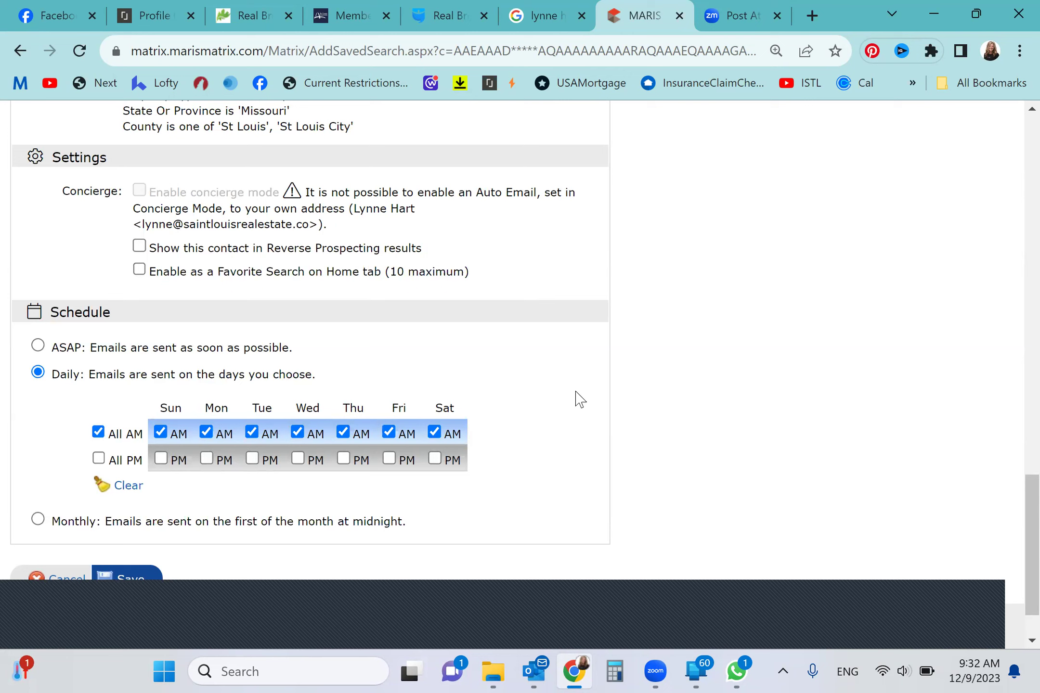
pyautogui.scroll(-1, 576, 398)
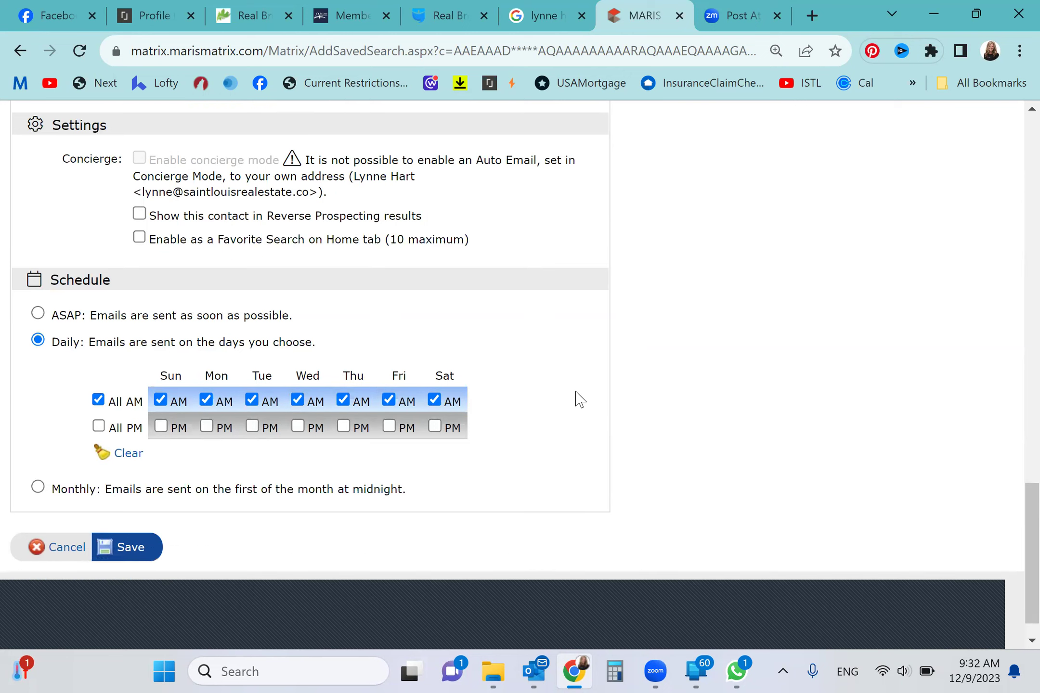
pyautogui.scroll(-1, 575, 398)
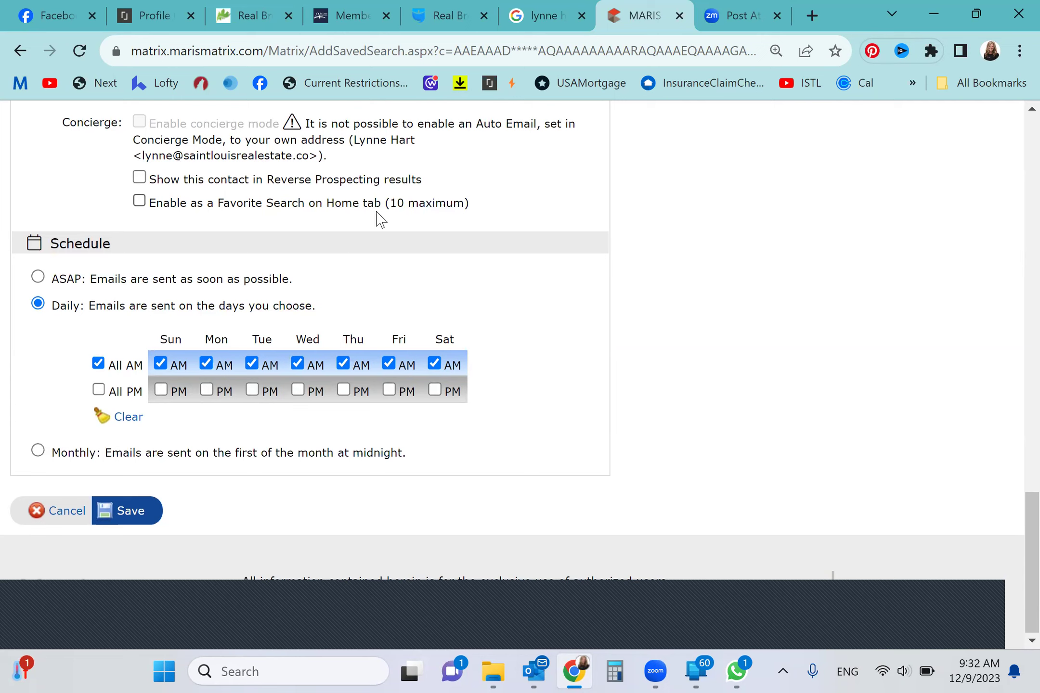
pyautogui.scroll(-1, 386, 270)
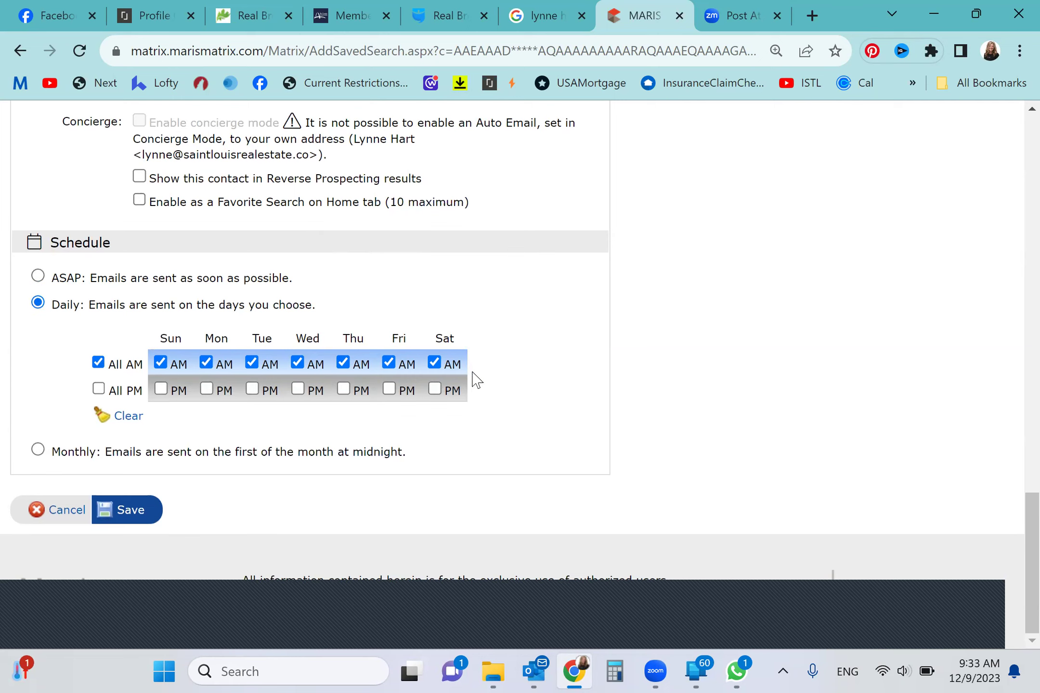
pyautogui.scroll(1, 358, 282)
pyautogui.scroll(1, 353, 282)
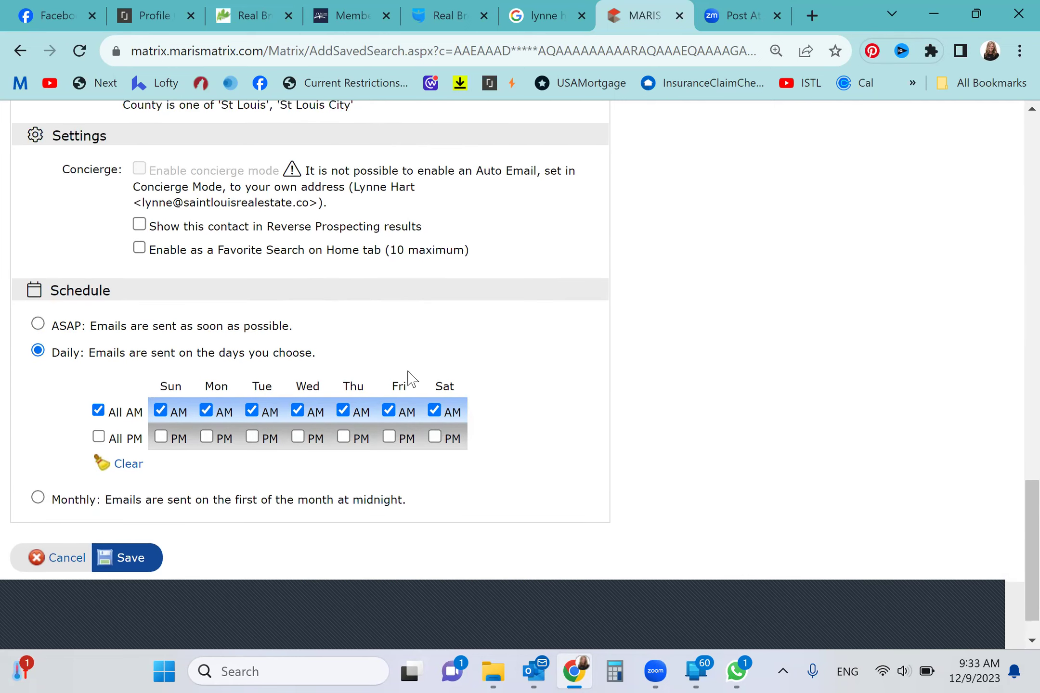
pyautogui.scroll(2, 430, 332)
pyautogui.scroll(2, 430, 333)
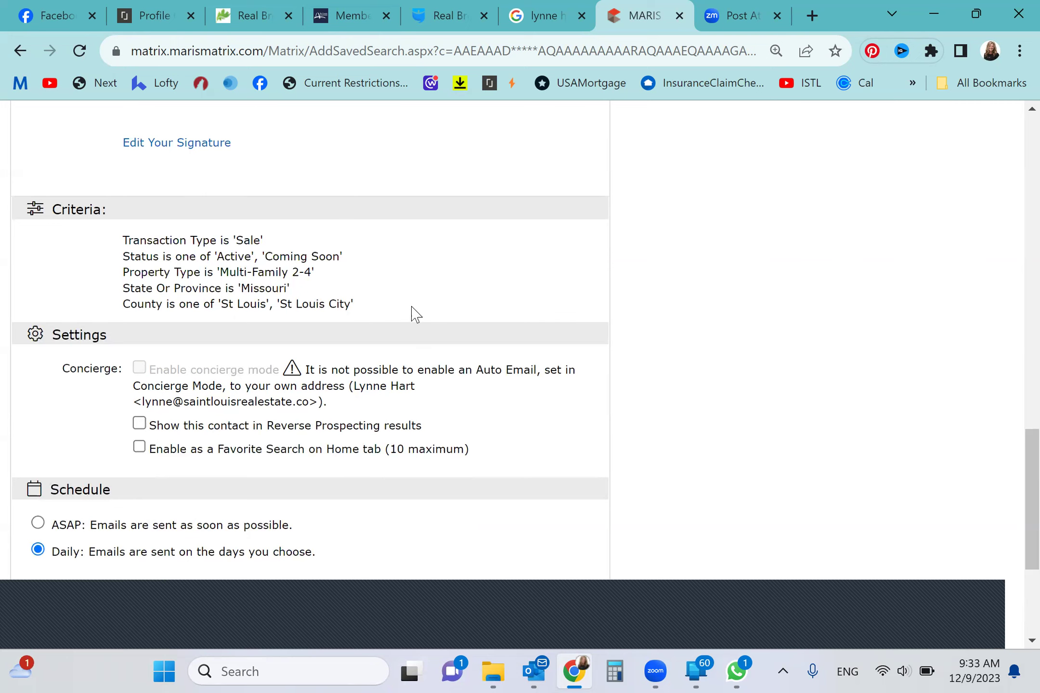
pyautogui.scroll(5, 411, 304)
pyautogui.scroll(10, 411, 301)
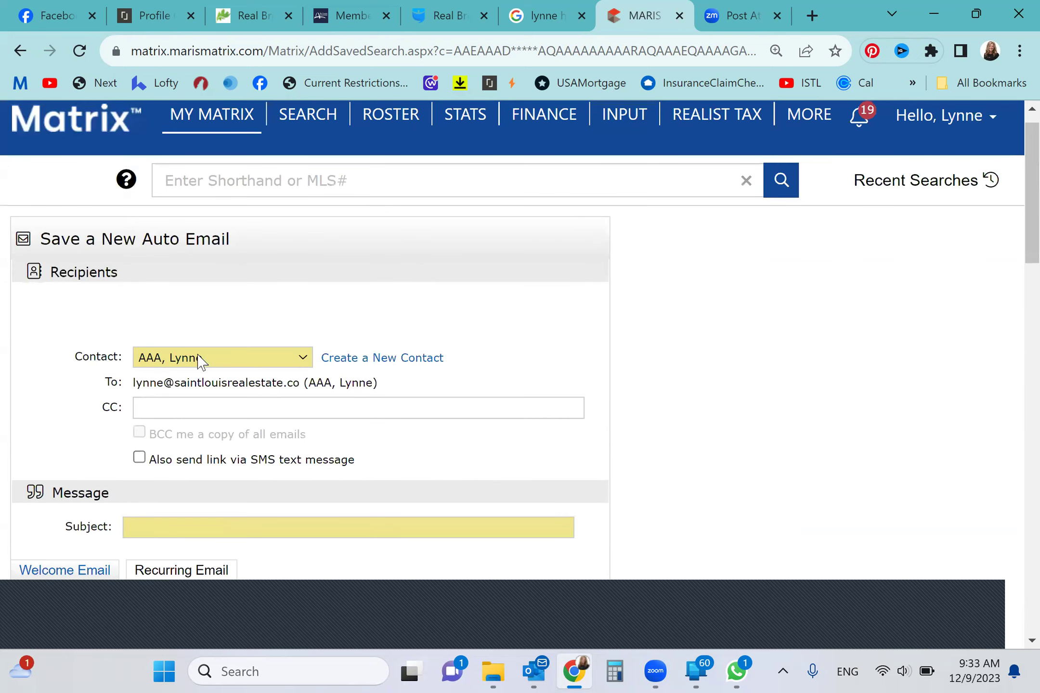
# Make a client contact the recipient and enable concierge mode.
pyautogui.click(195, 369)
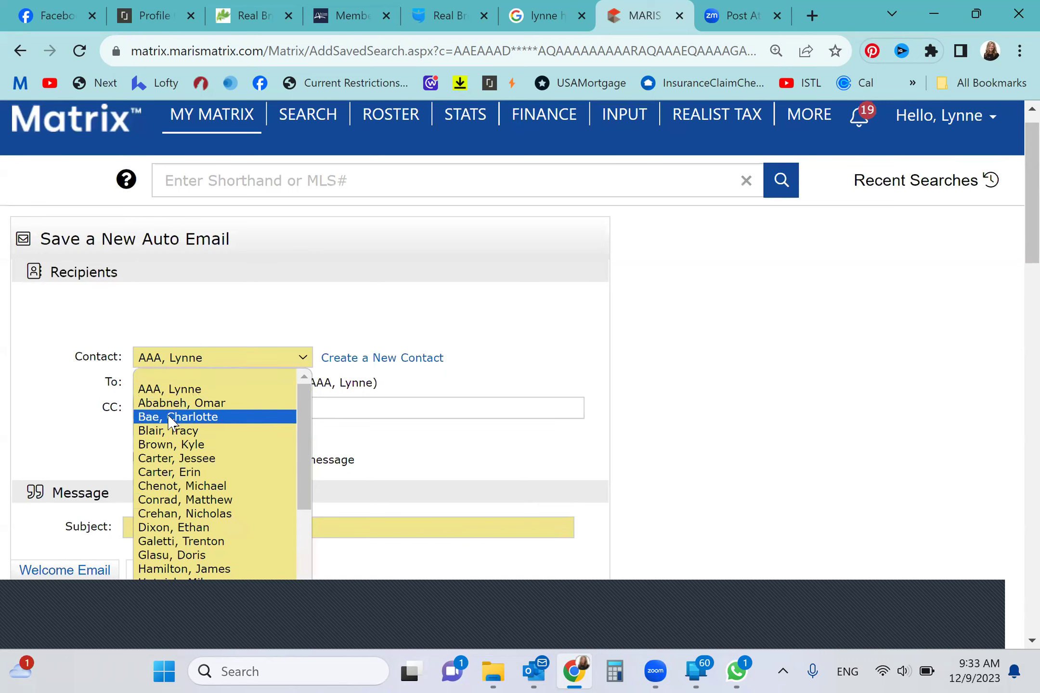
pyautogui.scroll(-1, 195, 497)
pyautogui.scroll(-1, 195, 497)
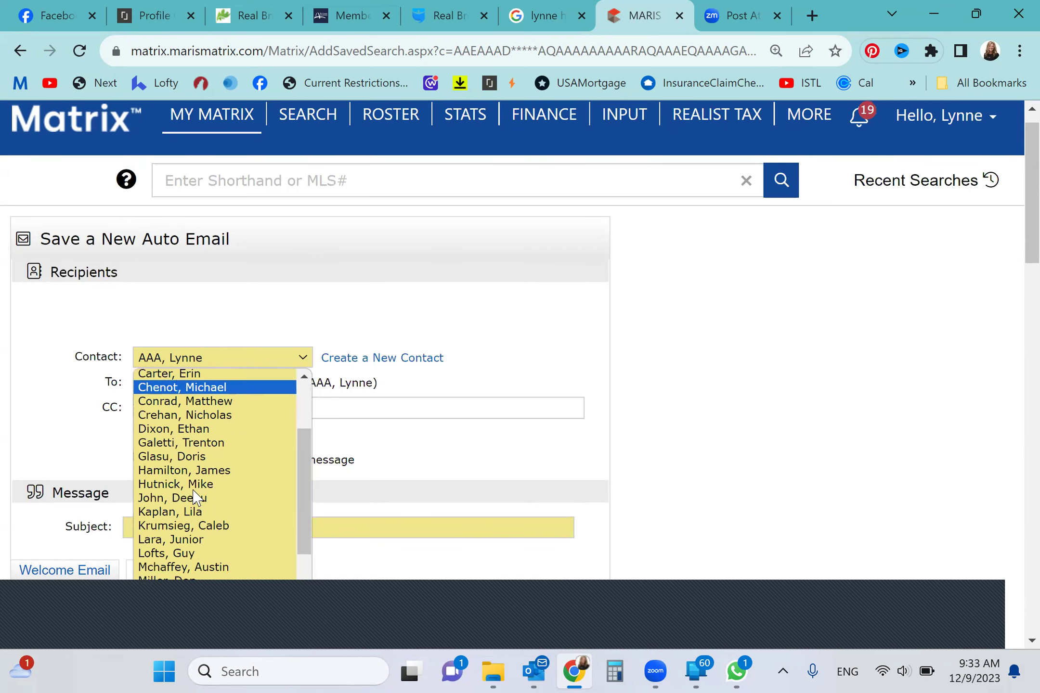
pyautogui.scroll(-1, 195, 497)
pyautogui.scroll(-1, 195, 497)
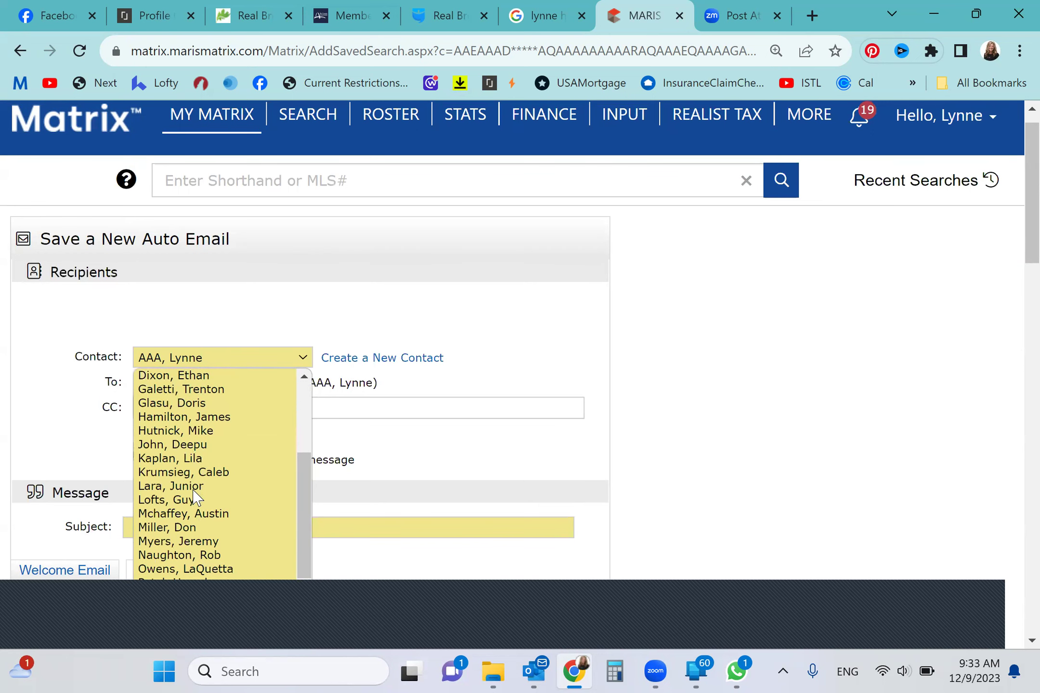
pyautogui.scroll(-1, 195, 497)
pyautogui.scroll(-1, 195, 496)
pyautogui.scroll(-1, 195, 497)
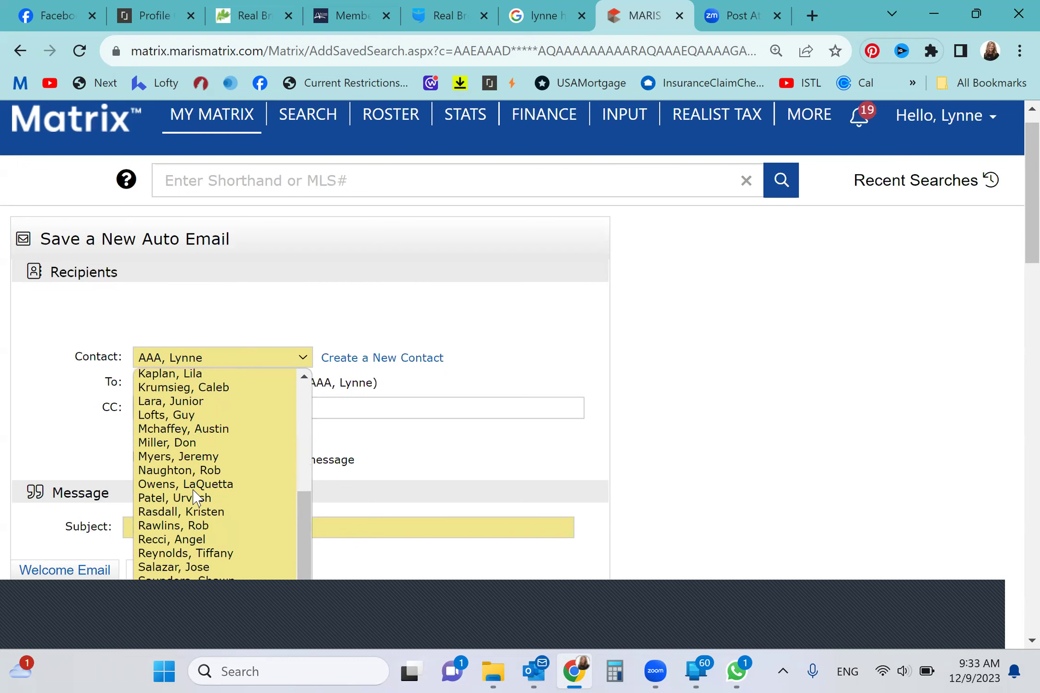
pyautogui.scroll(-1, 195, 497)
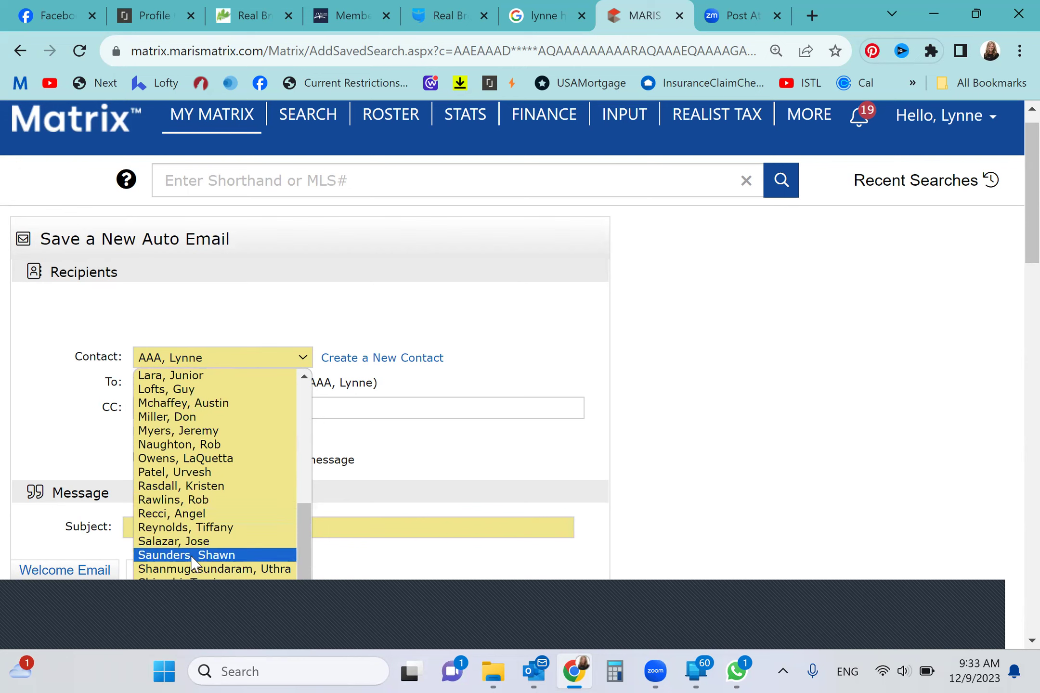
pyautogui.click(227, 541)
pyautogui.scroll(-1, 655, 389)
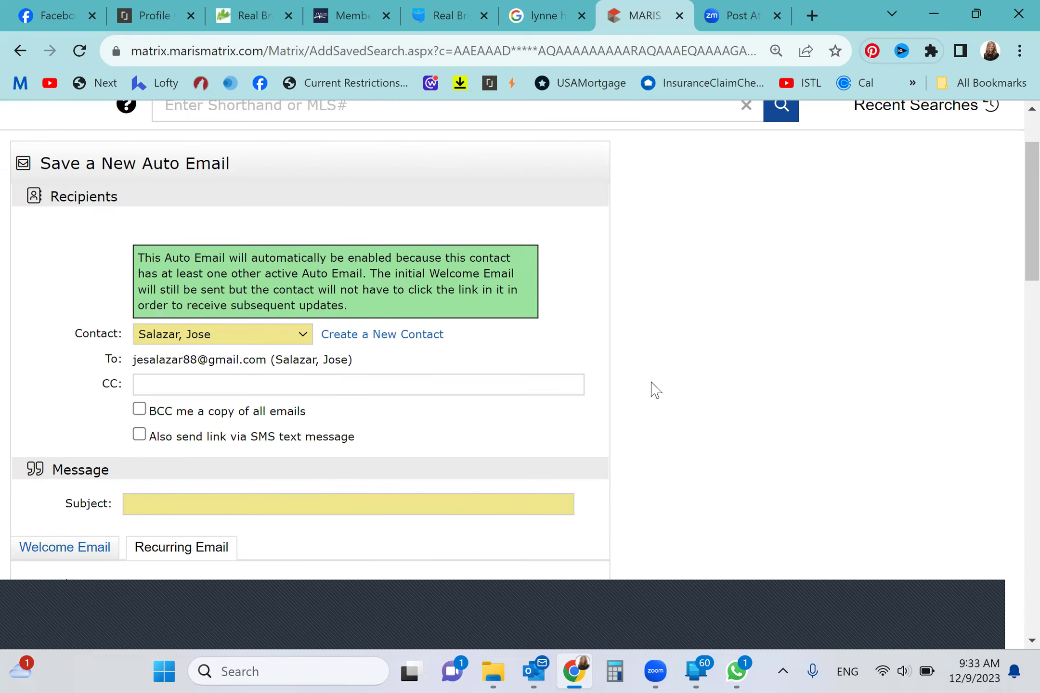
pyautogui.scroll(-2, 654, 389)
pyautogui.scroll(-3, 655, 389)
pyautogui.scroll(-3, 655, 390)
pyautogui.scroll(-3, 655, 390)
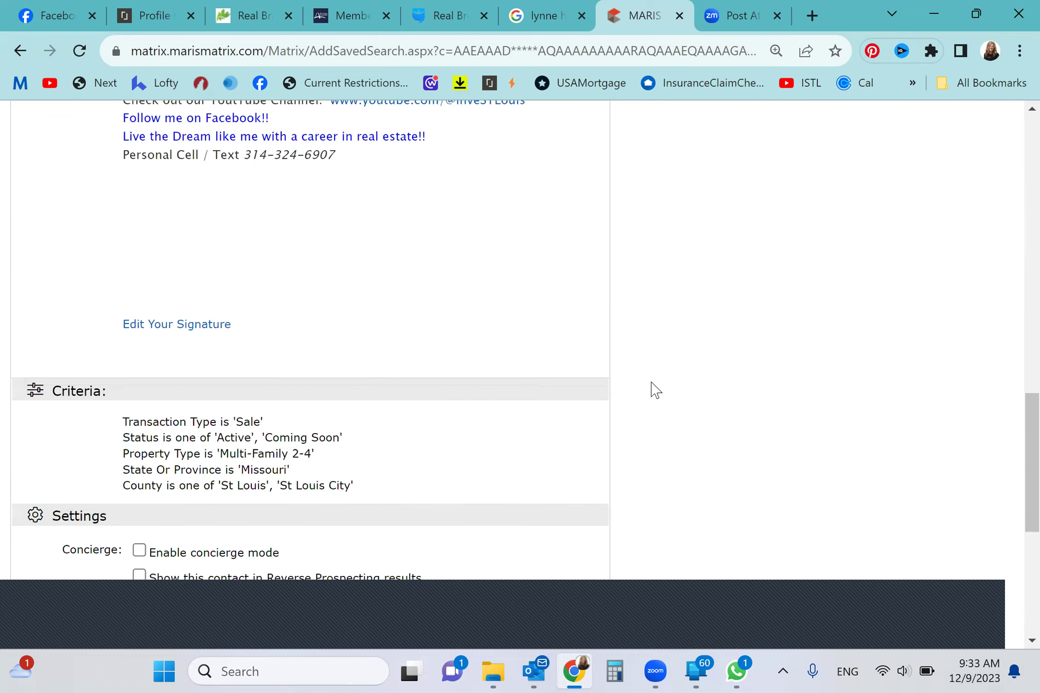
pyautogui.scroll(-3, 654, 389)
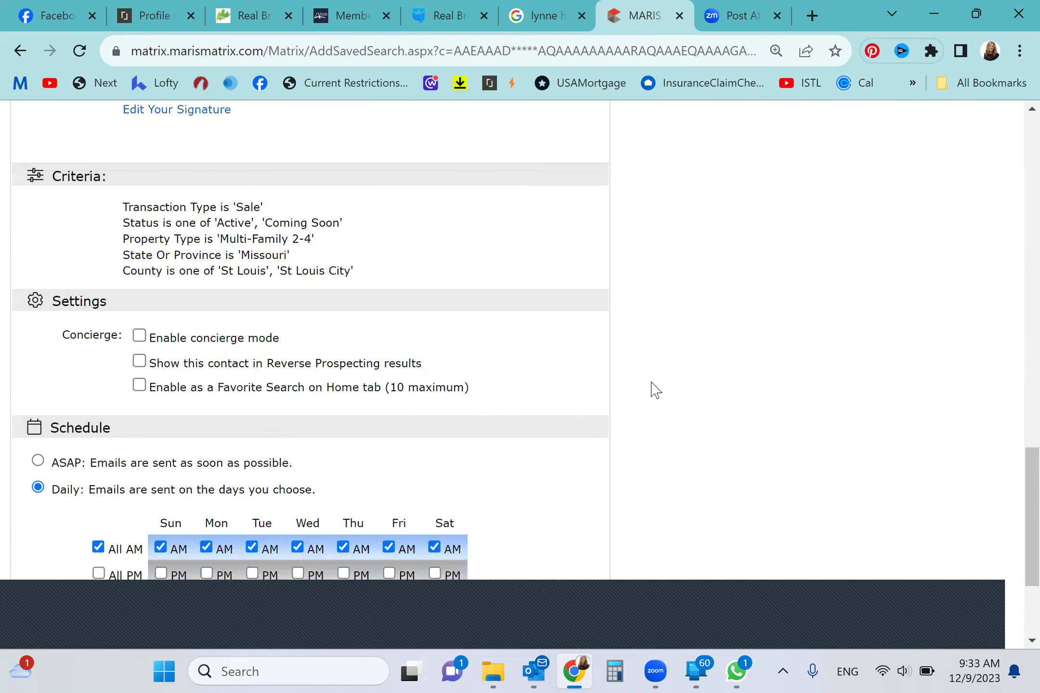
pyautogui.click(139, 336)
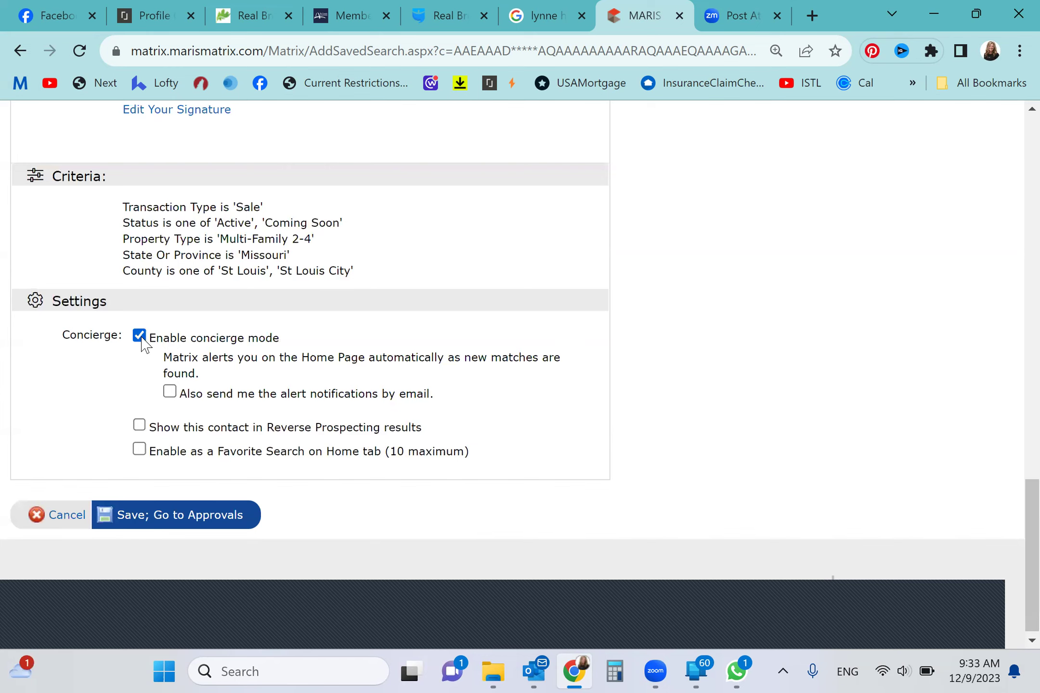
# Fill the required subject 'Test Search for Jose', then choose 'Save; Go to Approvals'.
pyautogui.click(174, 516)
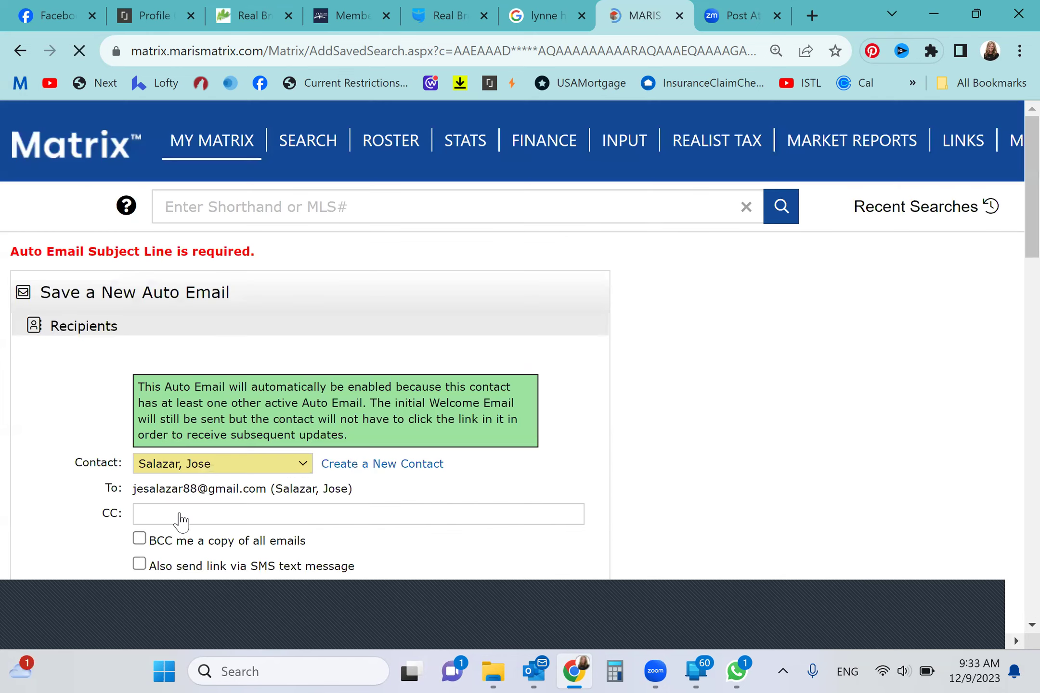
pyautogui.scroll(-1, 181, 520)
pyautogui.scroll(-2, 180, 520)
pyautogui.scroll(-1, 181, 519)
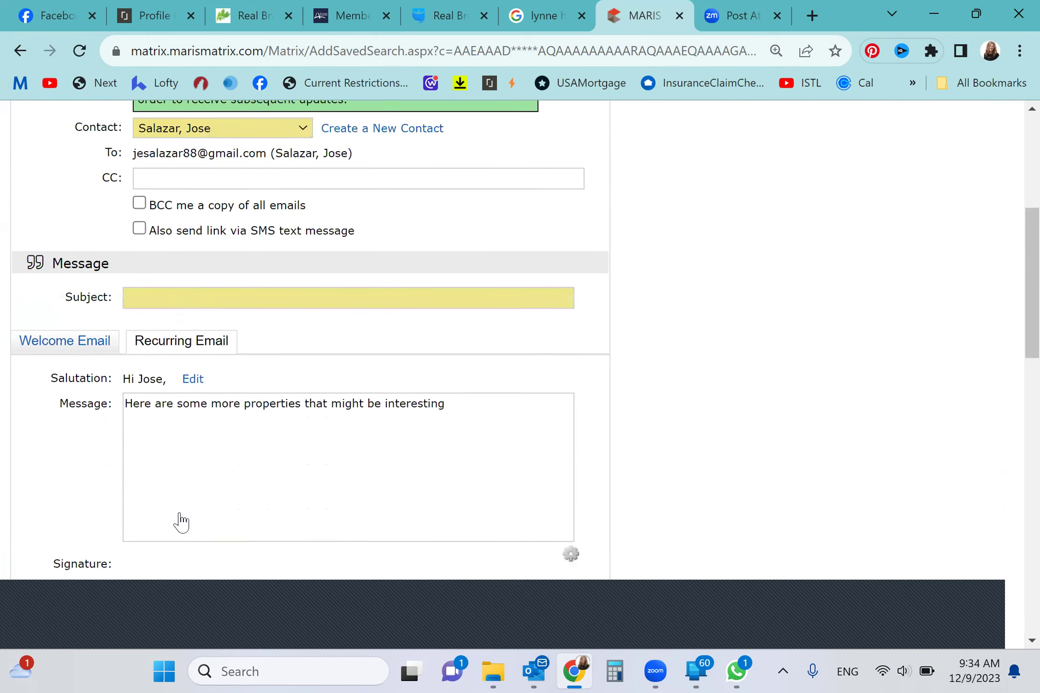
pyautogui.scroll(-2, 180, 520)
pyautogui.scroll(-1, 180, 519)
pyautogui.scroll(-3, 180, 519)
pyautogui.scroll(-3, 181, 519)
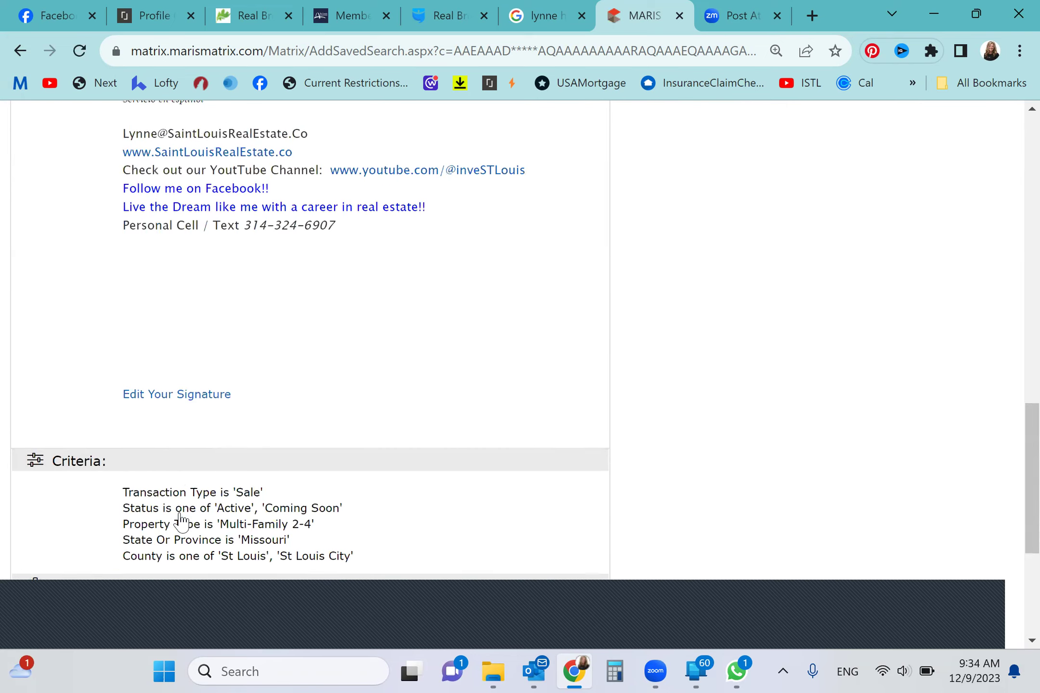
pyautogui.scroll(-3, 180, 522)
pyautogui.scroll(-1, 181, 520)
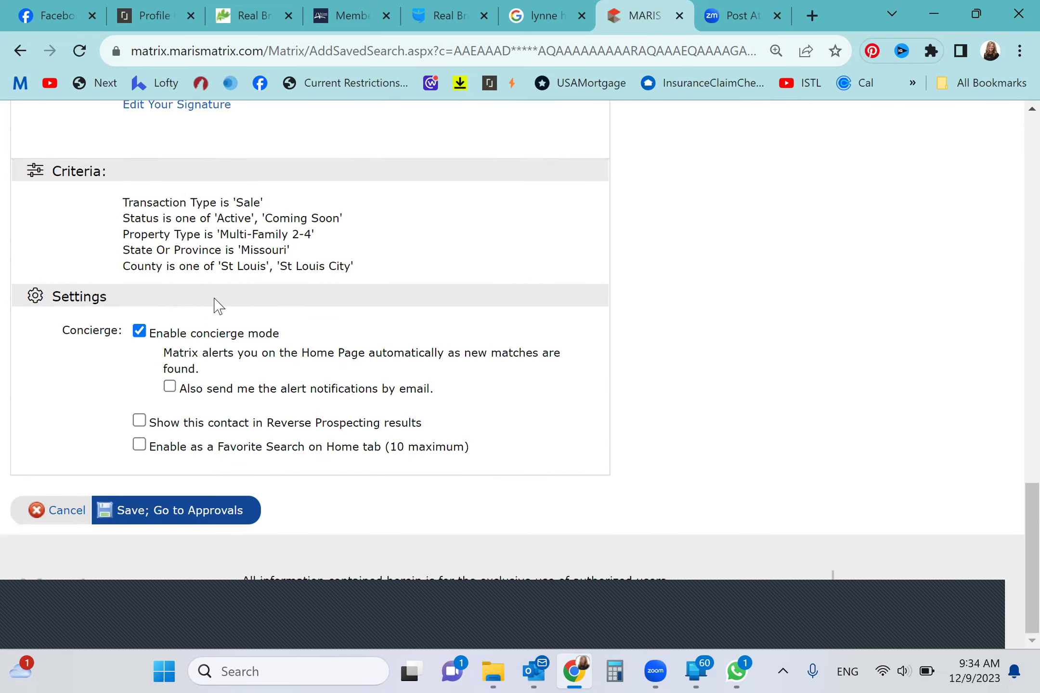
pyautogui.click(172, 519)
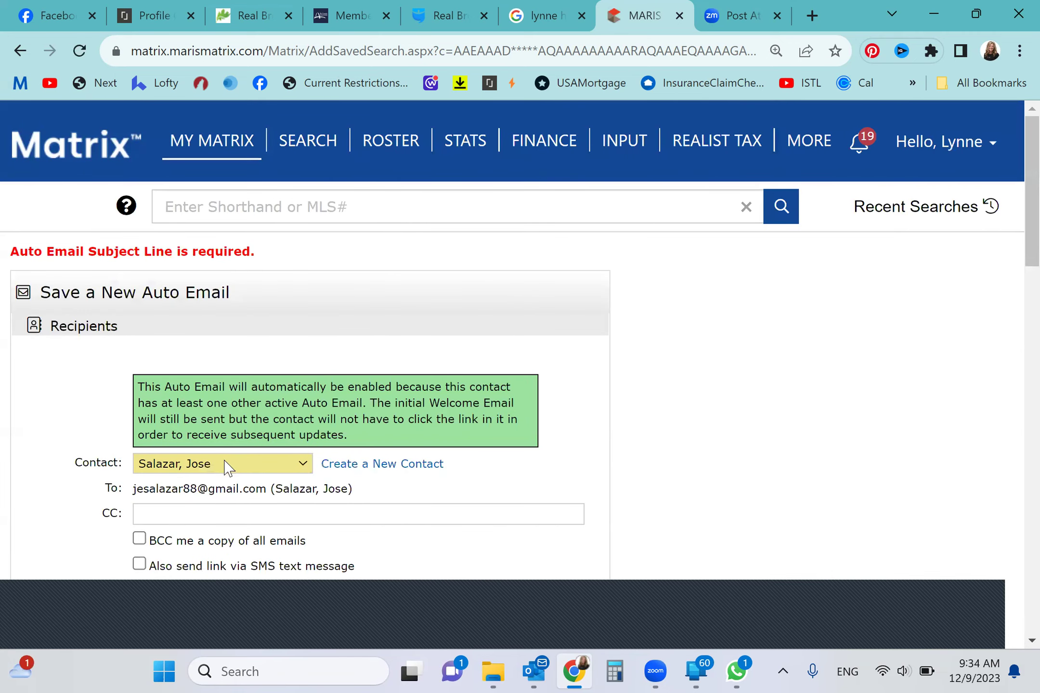
pyautogui.scroll(-3, 183, 541)
pyautogui.click(166, 436)
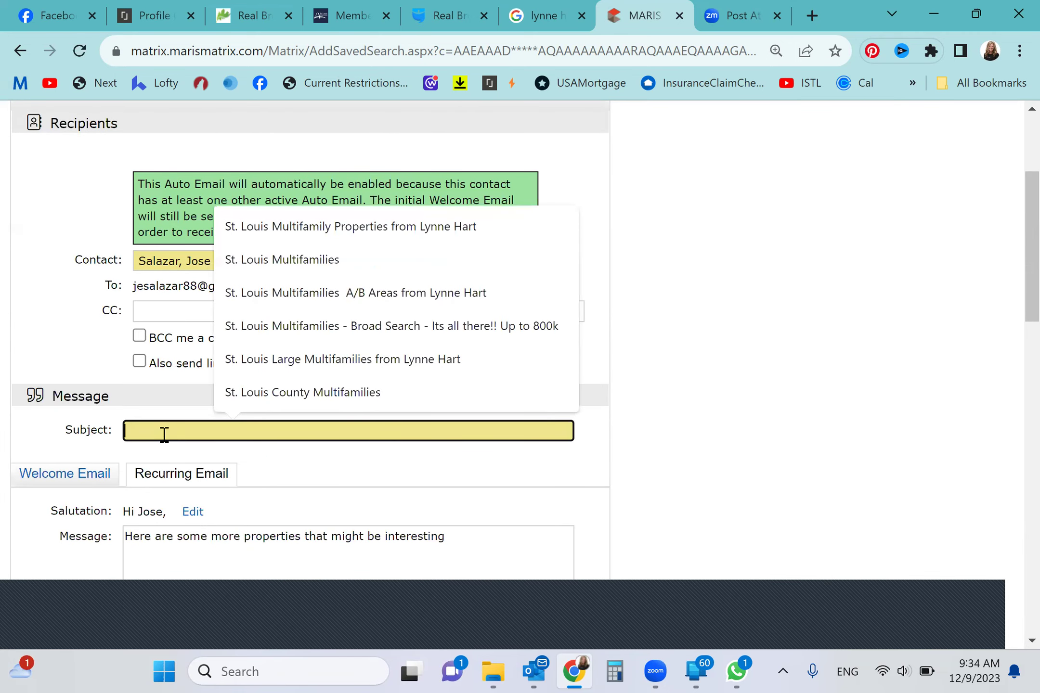
pyautogui.write('Test Search for Jose')
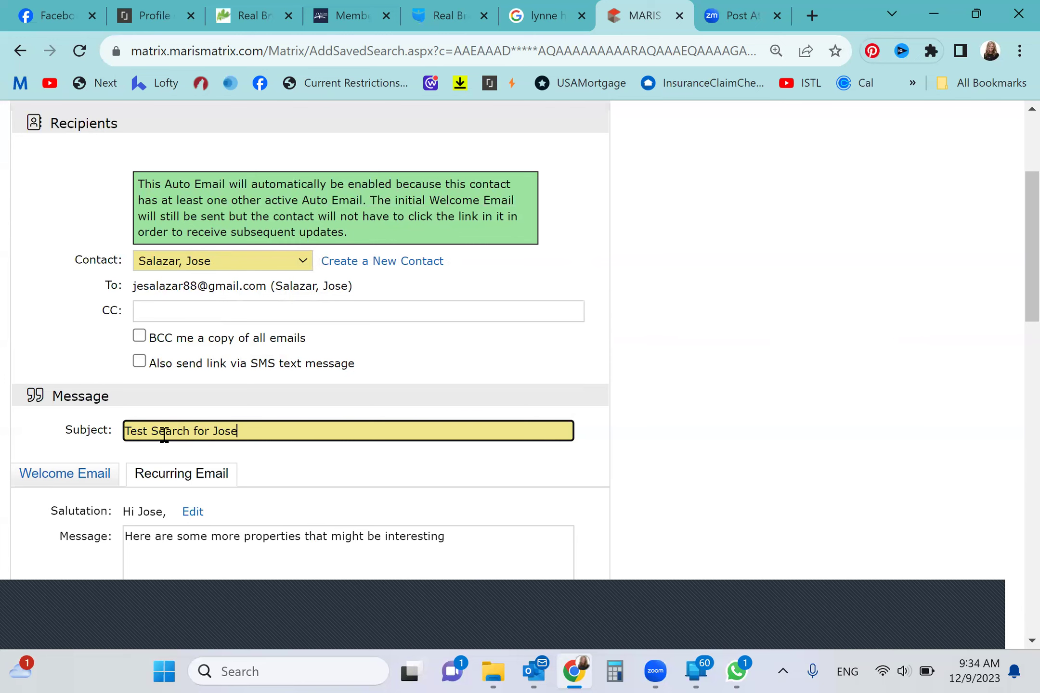
pyautogui.scroll(-4, 165, 435)
pyautogui.scroll(-5, 163, 433)
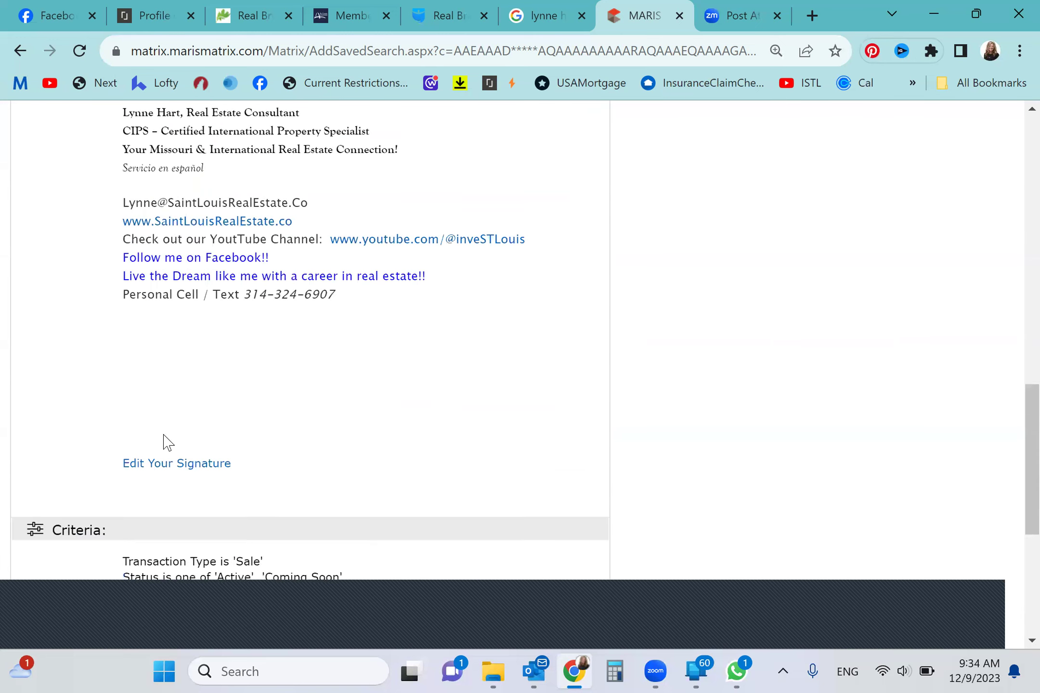
pyautogui.scroll(-4, 165, 441)
pyautogui.click(170, 571)
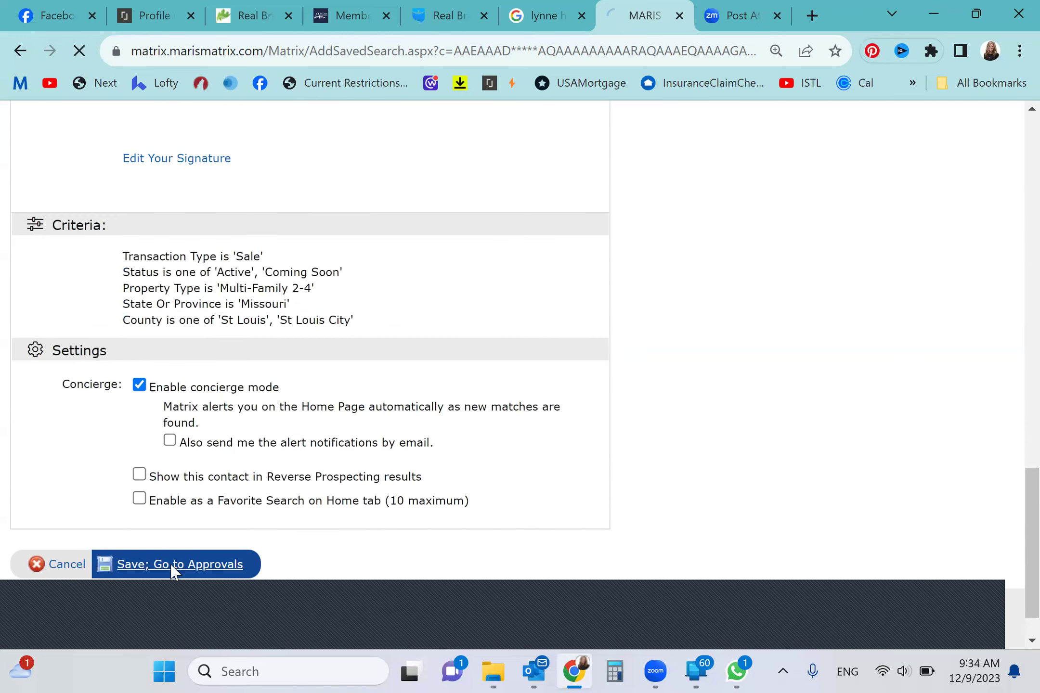
pyautogui.scroll(-3, 189, 360)
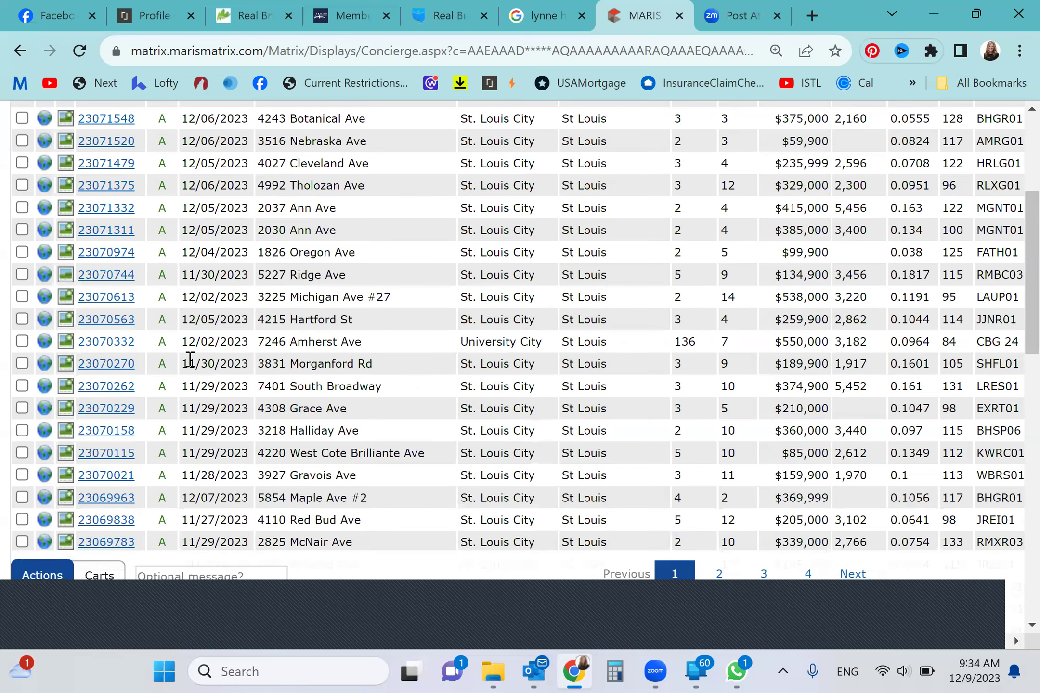
pyautogui.scroll(1, 107, 232)
pyautogui.click(108, 232)
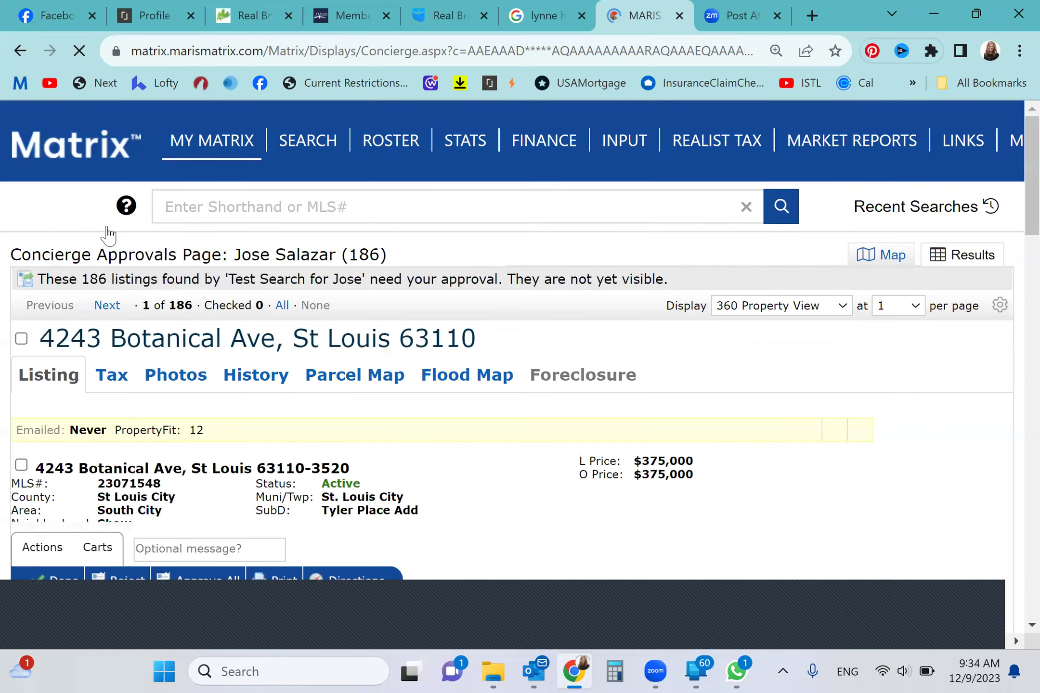
pyautogui.scroll(-4, 108, 234)
pyautogui.scroll(-5, 381, 268)
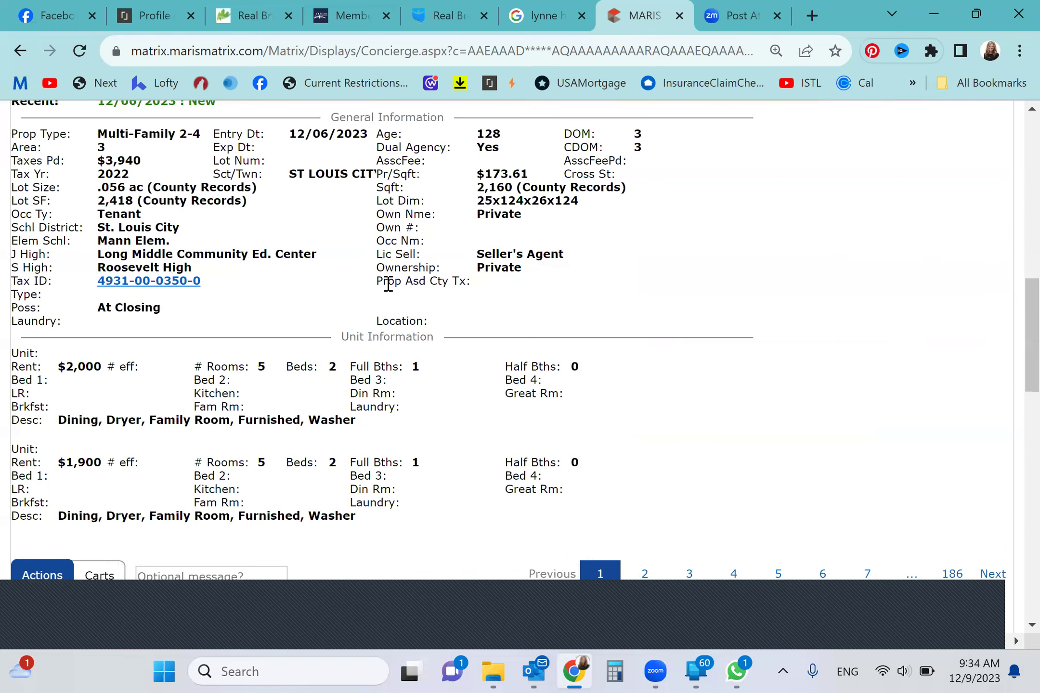
pyautogui.scroll(-3, 284, 439)
pyautogui.scroll(-2, 284, 439)
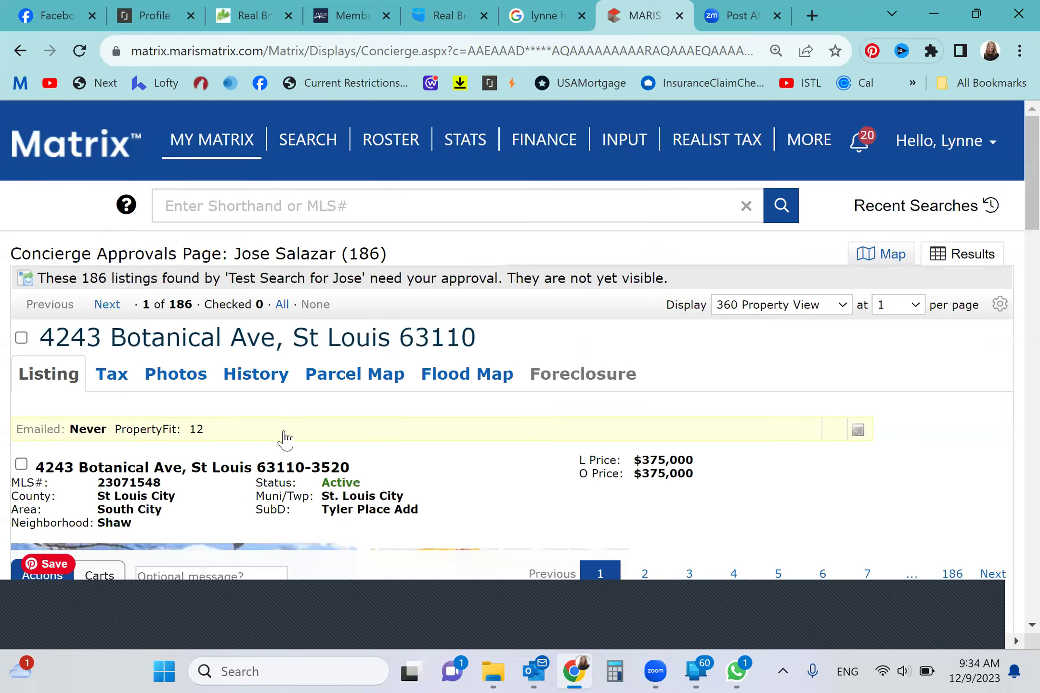
pyautogui.scroll(-8, 285, 439)
pyautogui.scroll(-8, 285, 439)
pyautogui.scroll(-2, 285, 439)
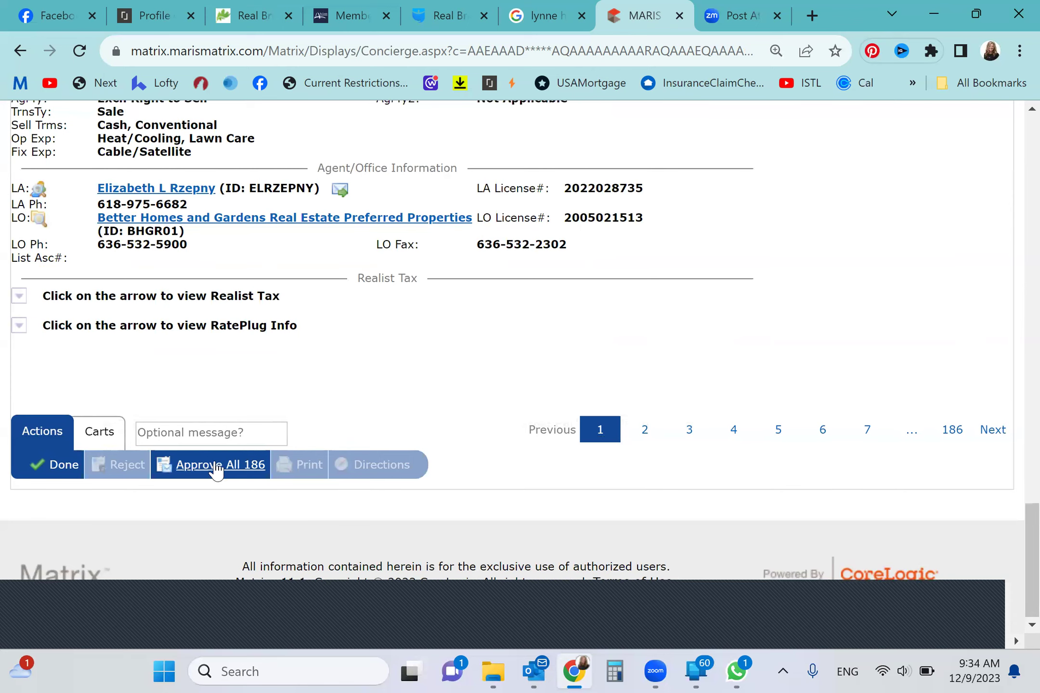
pyautogui.scroll(1, 323, 397)
pyautogui.scroll(5, 321, 390)
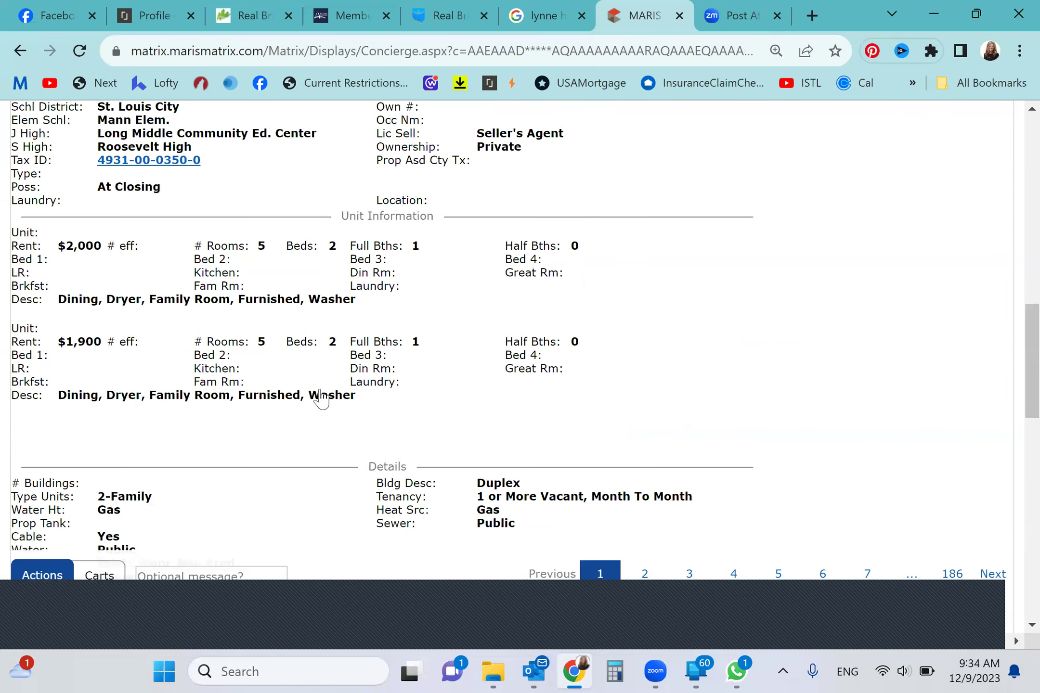
pyautogui.scroll(5, 321, 390)
pyautogui.click(21, 256)
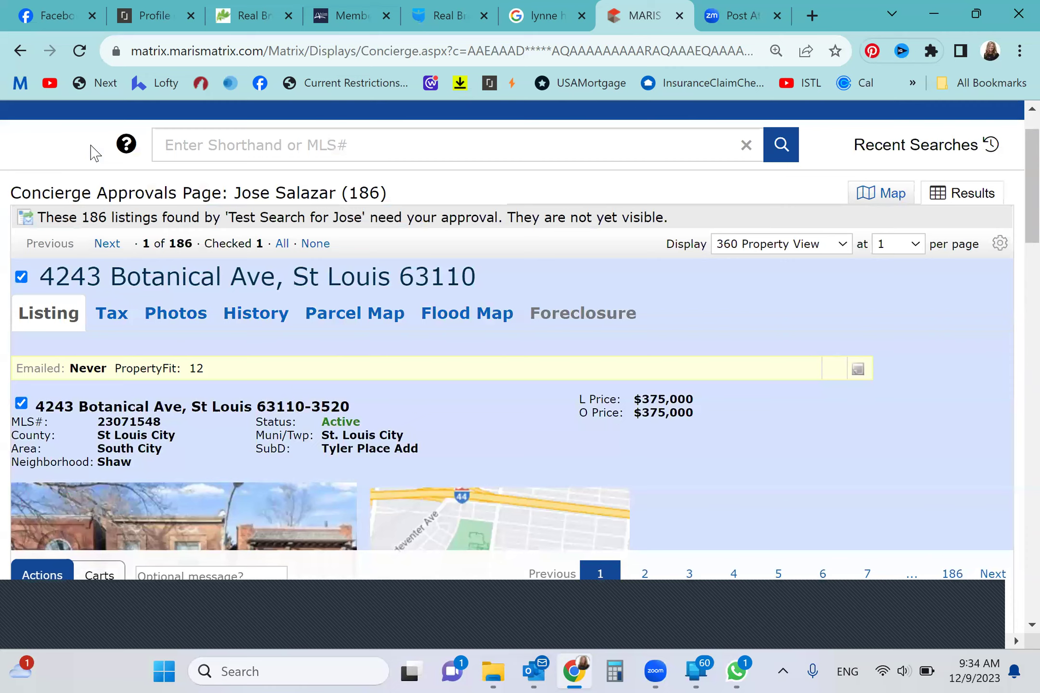
pyautogui.scroll(3, 95, 154)
pyautogui.click(106, 306)
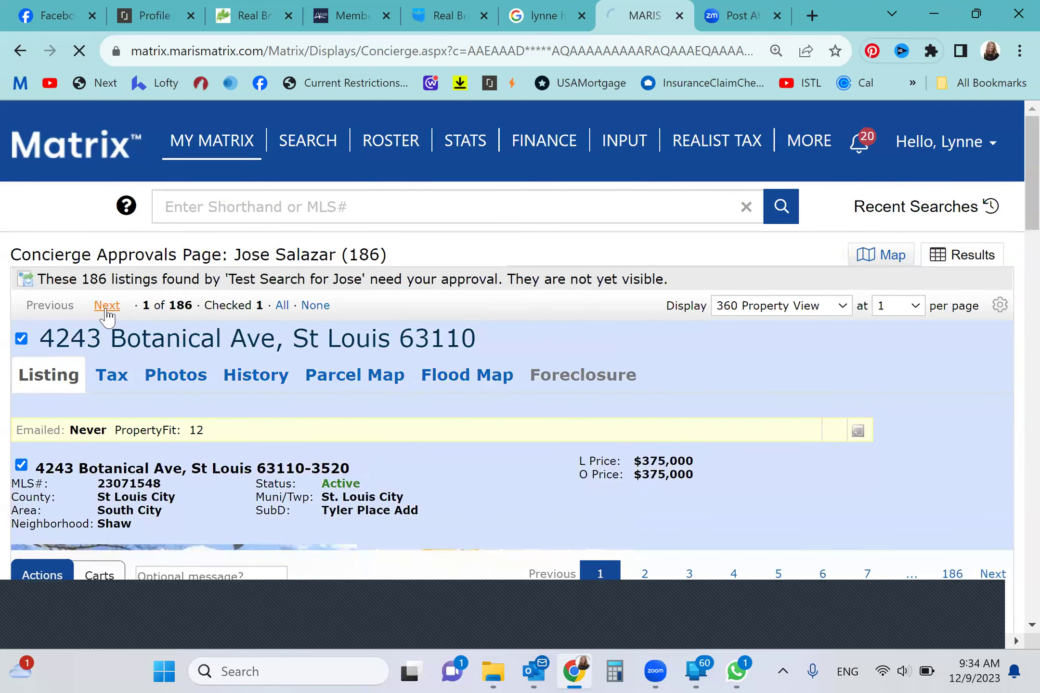
pyautogui.scroll(-3, 106, 316)
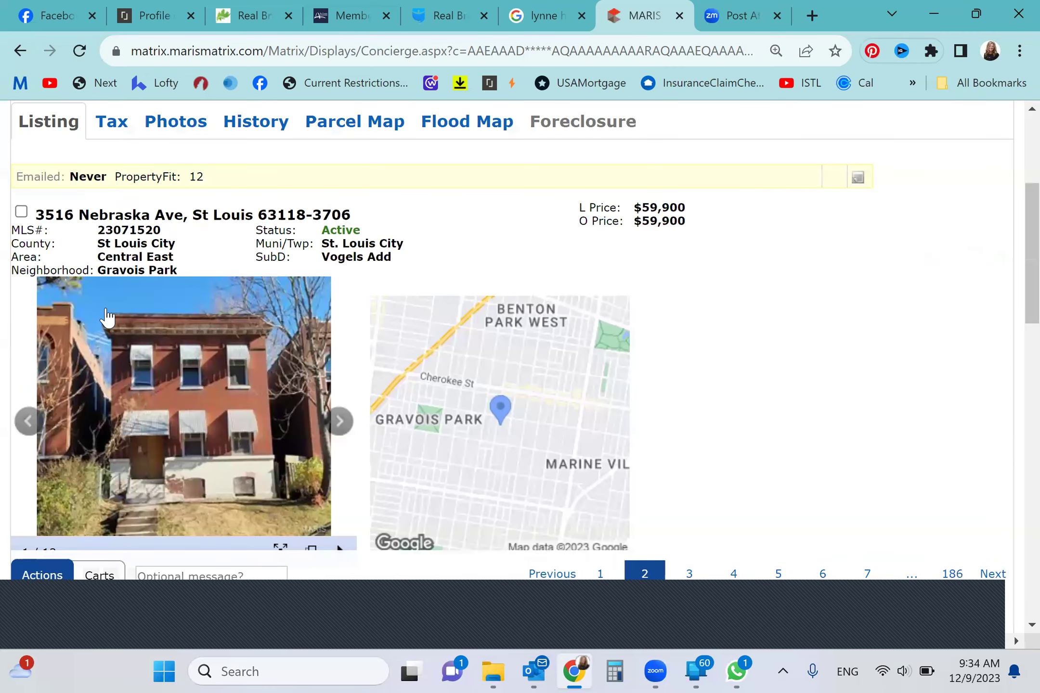
pyautogui.scroll(-6, 107, 317)
pyautogui.scroll(-4, 106, 317)
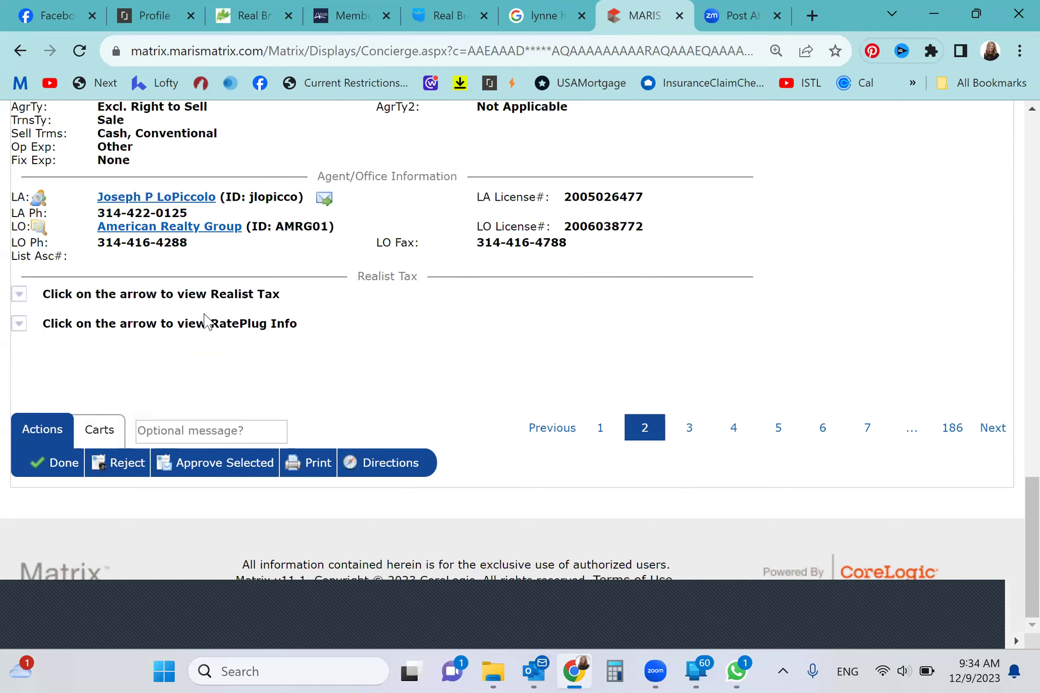
pyautogui.scroll(1, 205, 321)
pyautogui.scroll(2, 205, 320)
pyautogui.scroll(5, 205, 321)
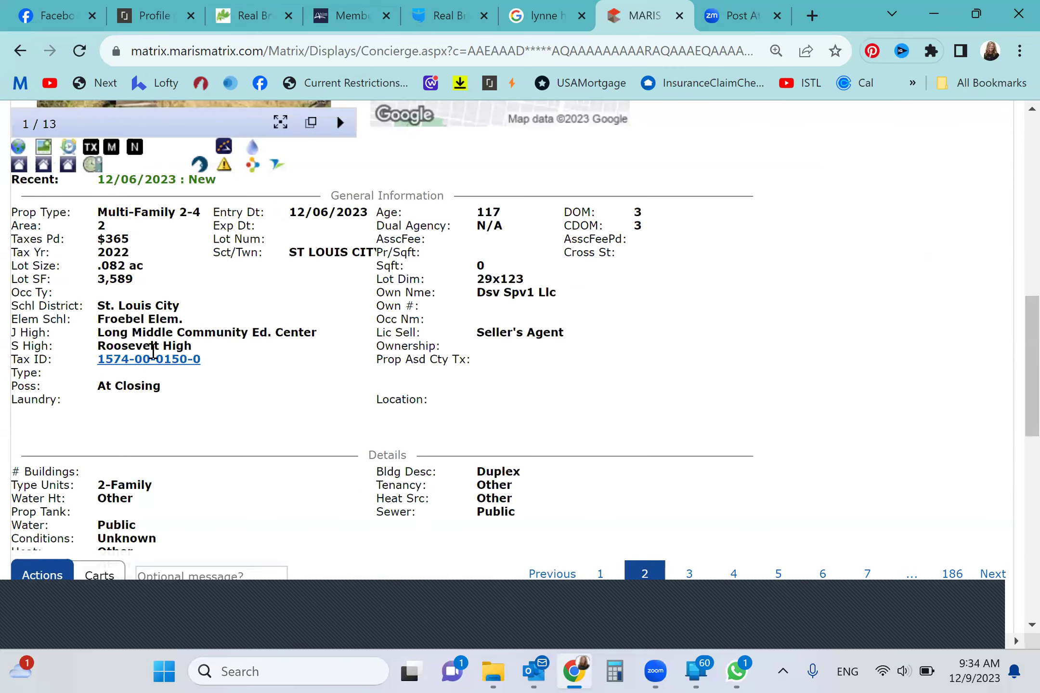
pyautogui.scroll(10, 129, 325)
pyautogui.click(106, 305)
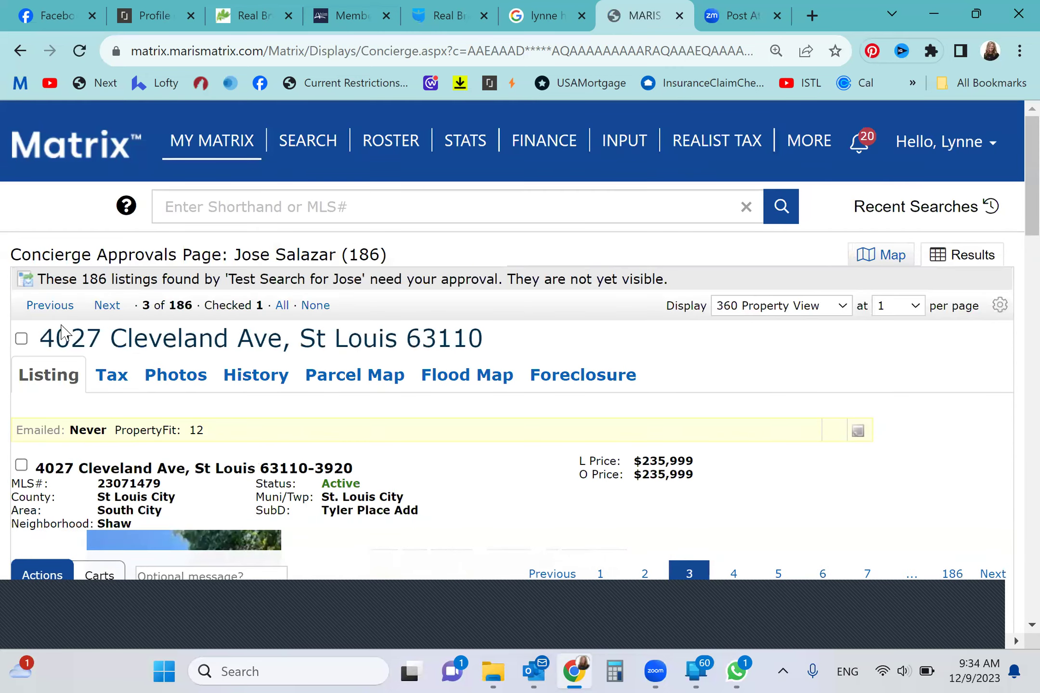
pyautogui.click(21, 339)
pyautogui.scroll(-4, 222, 328)
pyautogui.scroll(-10, 222, 328)
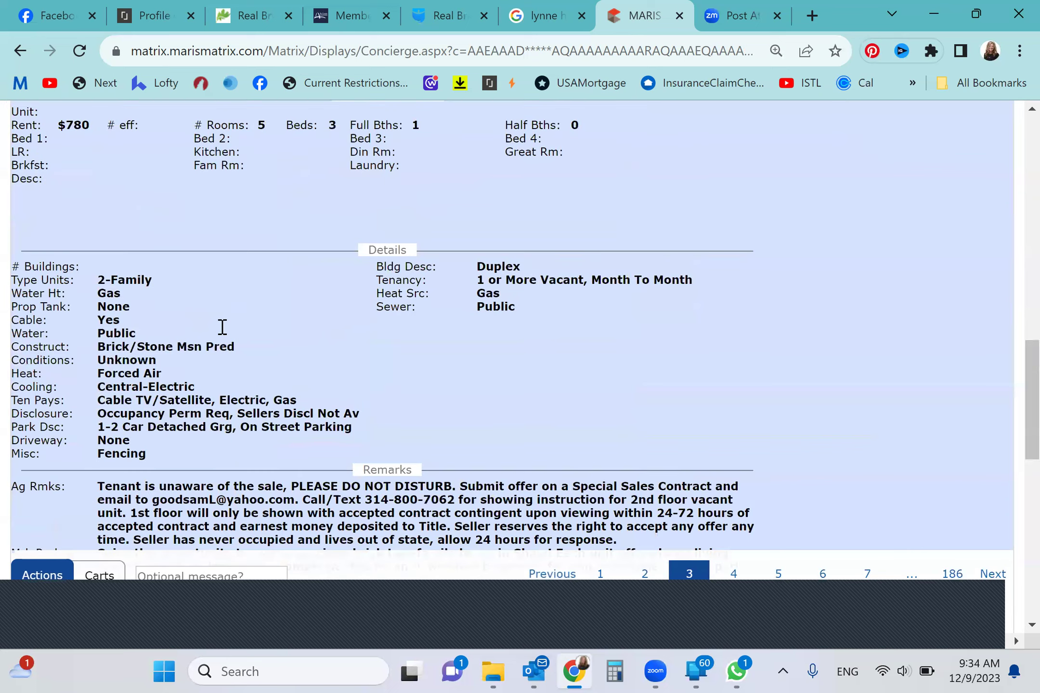
pyautogui.scroll(-4, 222, 327)
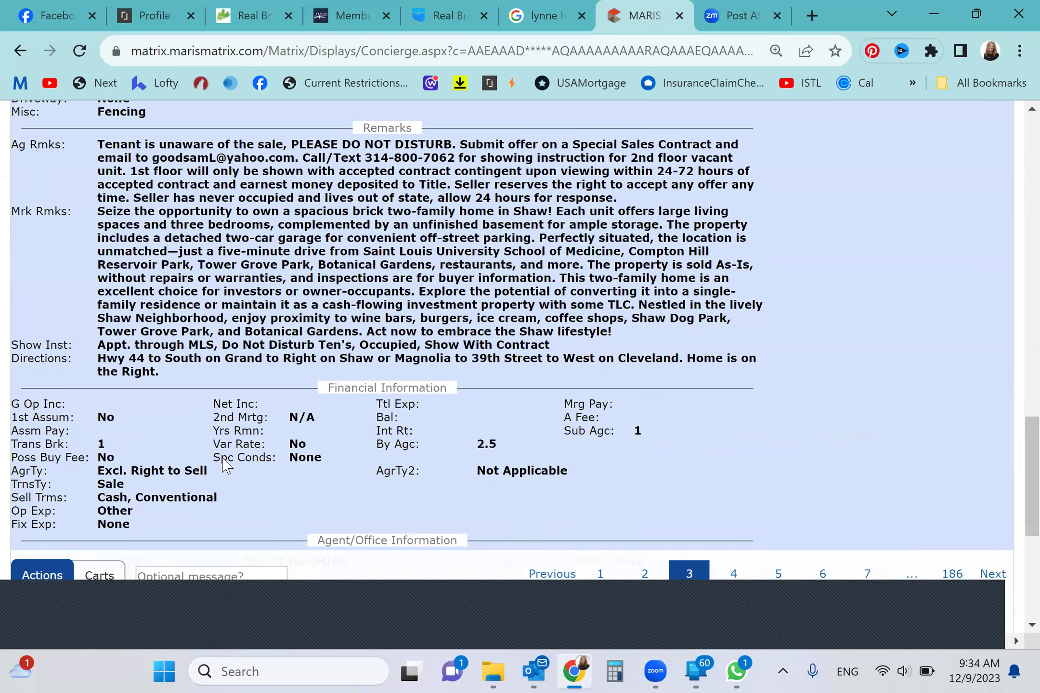
pyautogui.scroll(-4, 326, 522)
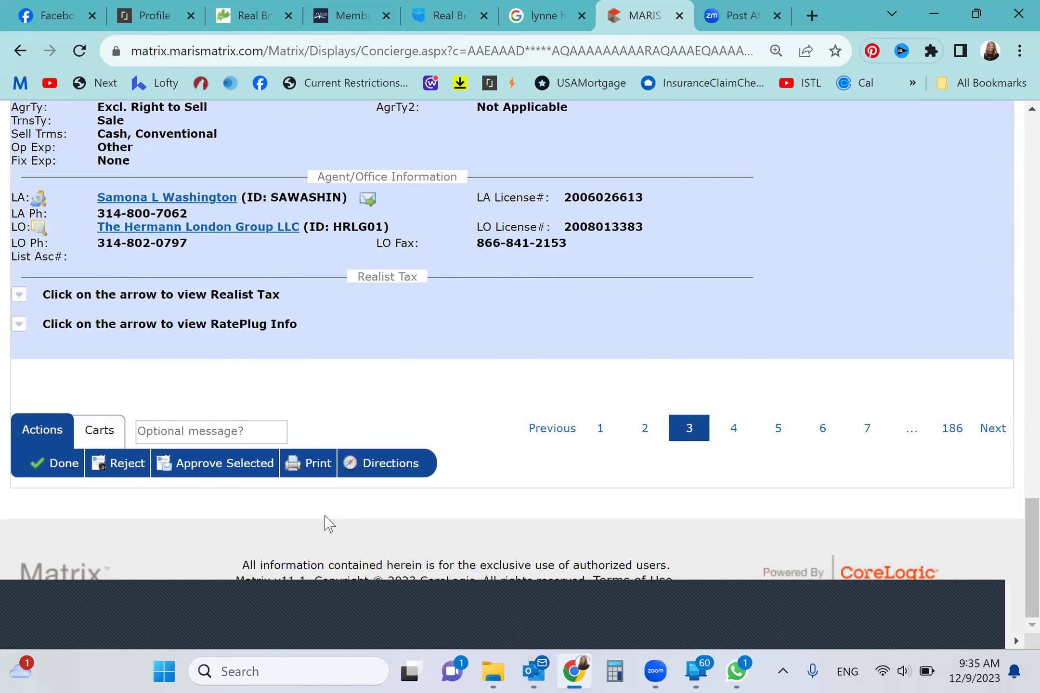
pyautogui.scroll(3, 325, 522)
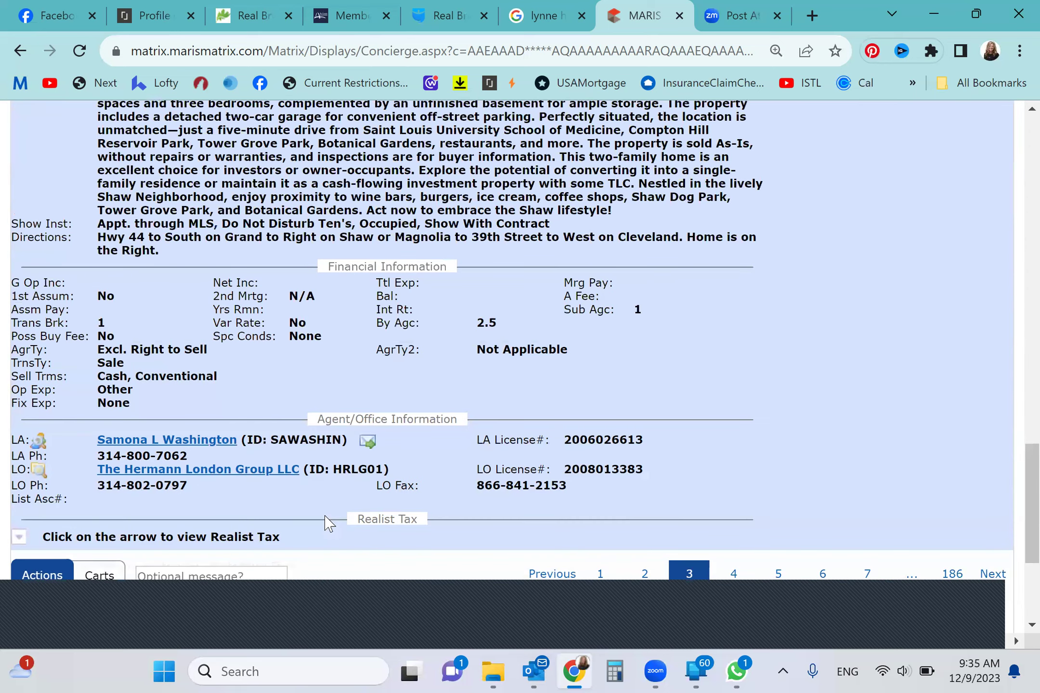
pyautogui.scroll(1, 325, 516)
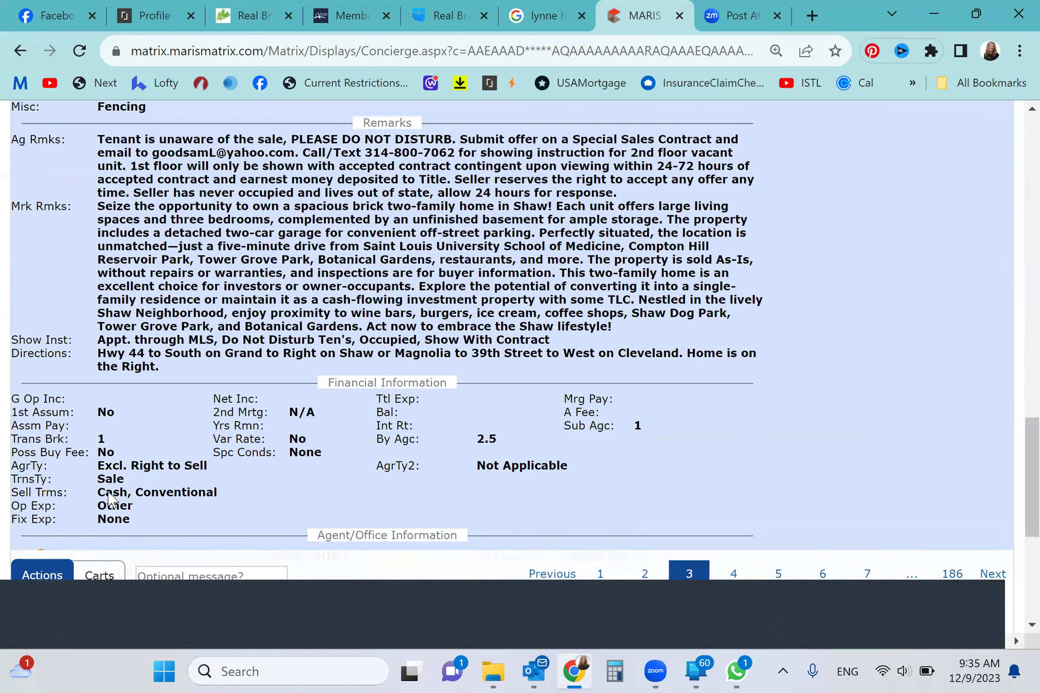
pyautogui.scroll(-4, 122, 474)
pyautogui.click(132, 468)
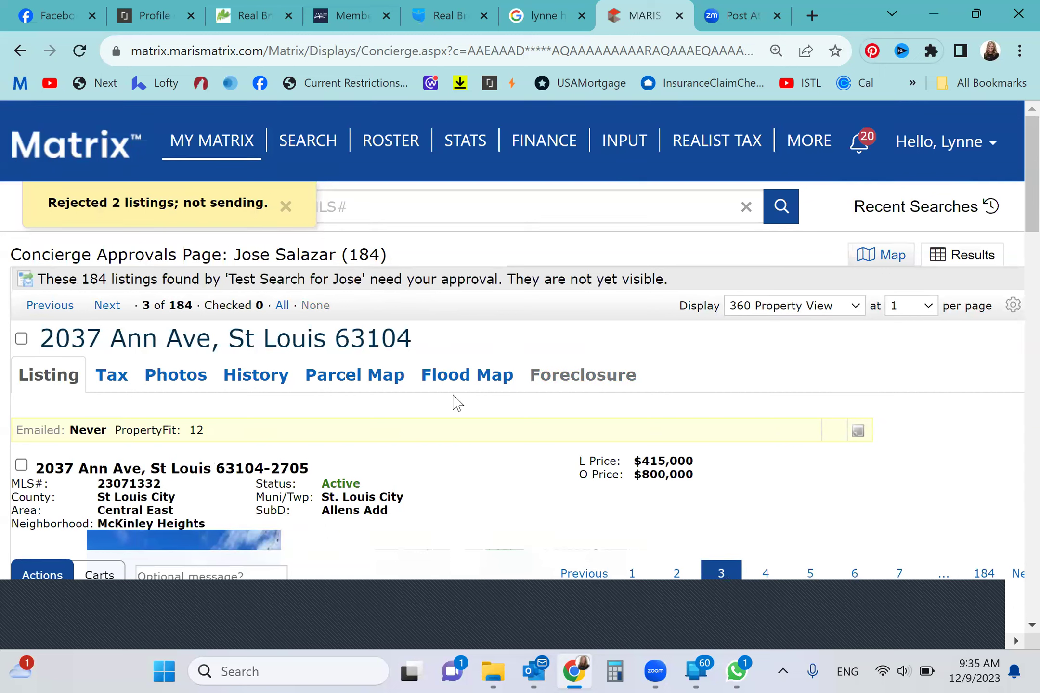
# Return to the dashboard, peek at the first client's 184 pending listings, and come back.
pyautogui.click(195, 144)
pyautogui.moveTo(308, 140)
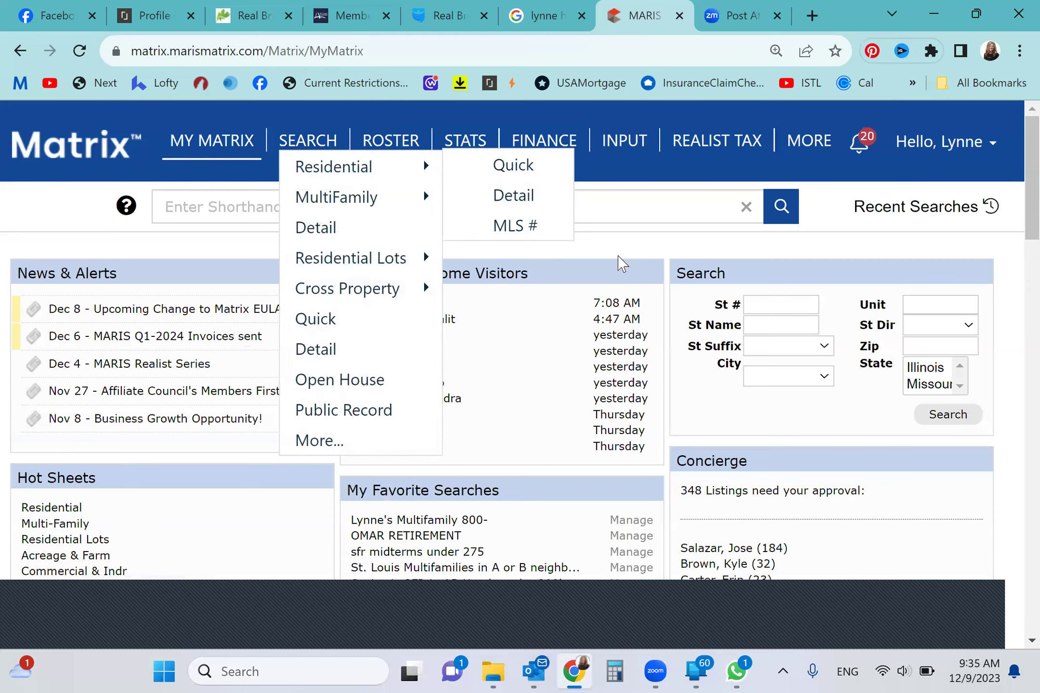
pyautogui.scroll(-2, 614, 243)
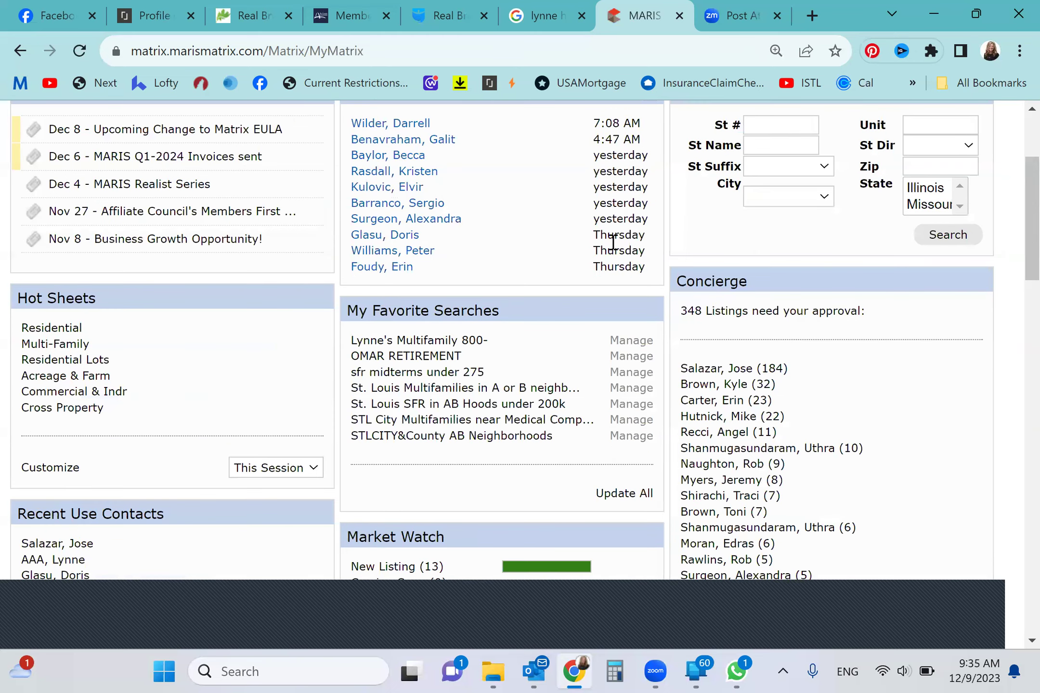
pyautogui.scroll(-1, 613, 242)
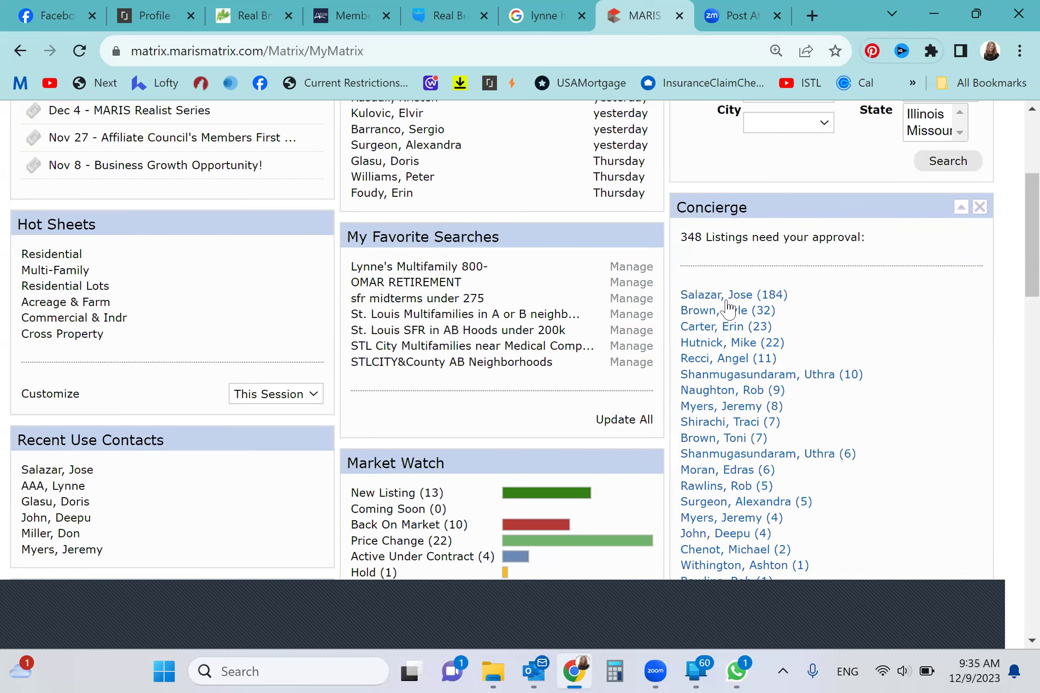
pyautogui.click(701, 295)
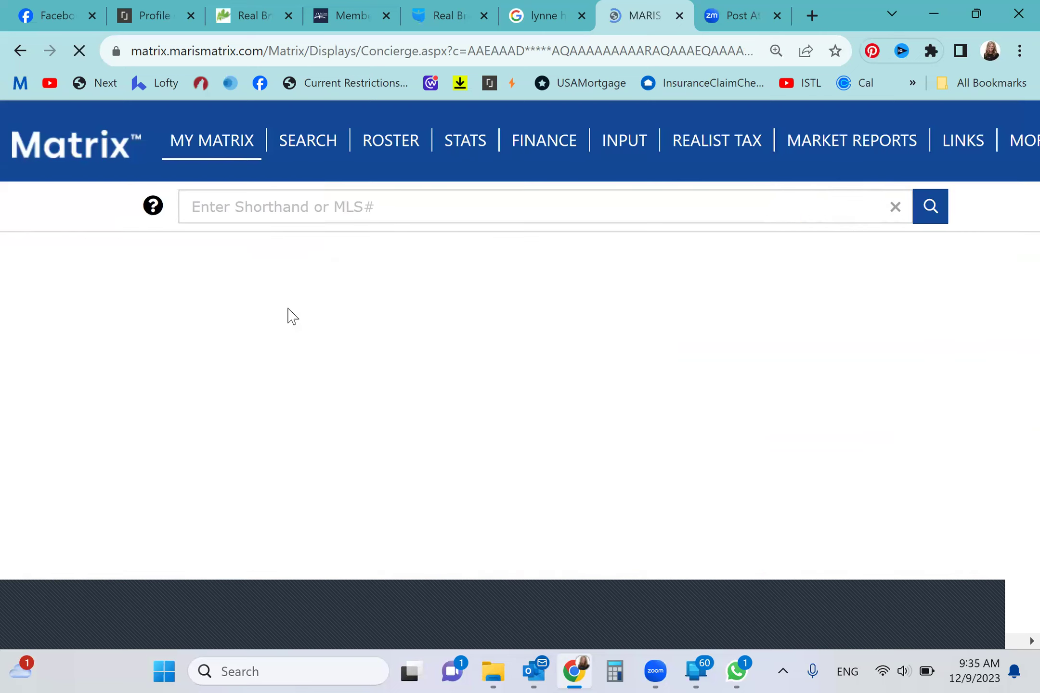
pyautogui.scroll(-8, 268, 329)
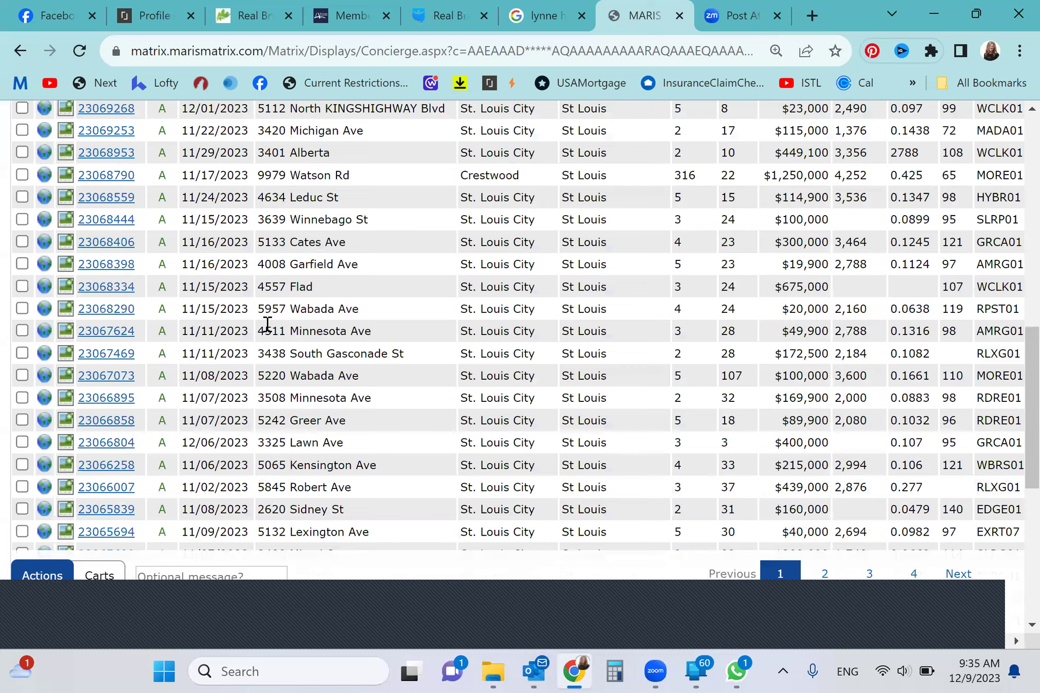
pyautogui.scroll(8, 267, 324)
pyautogui.scroll(-3, 267, 324)
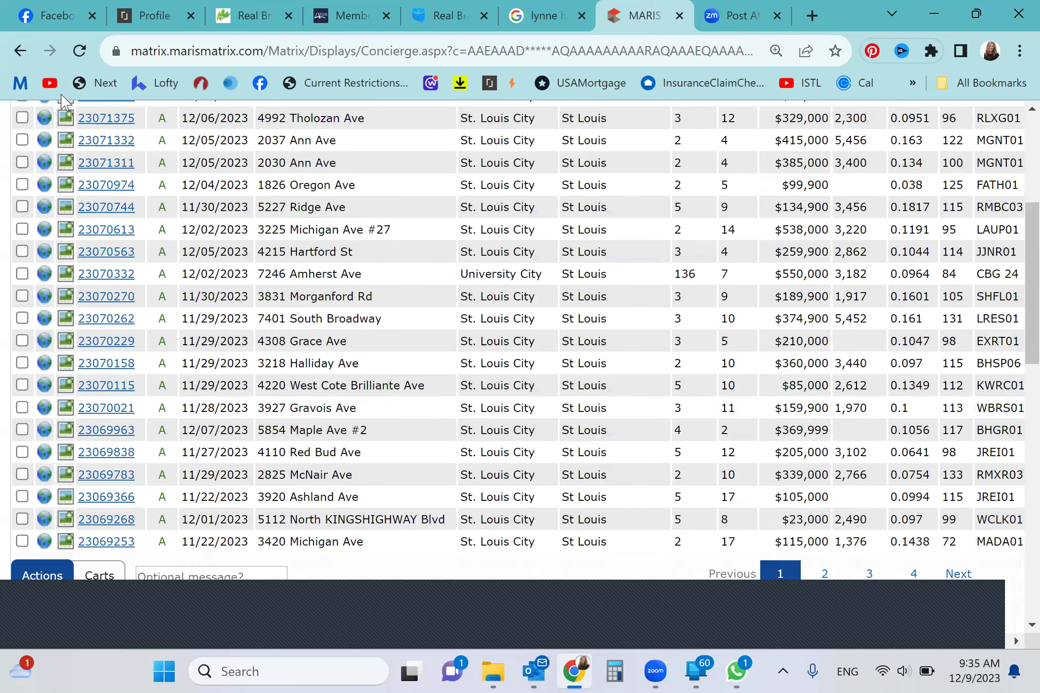
pyautogui.click(21, 51)
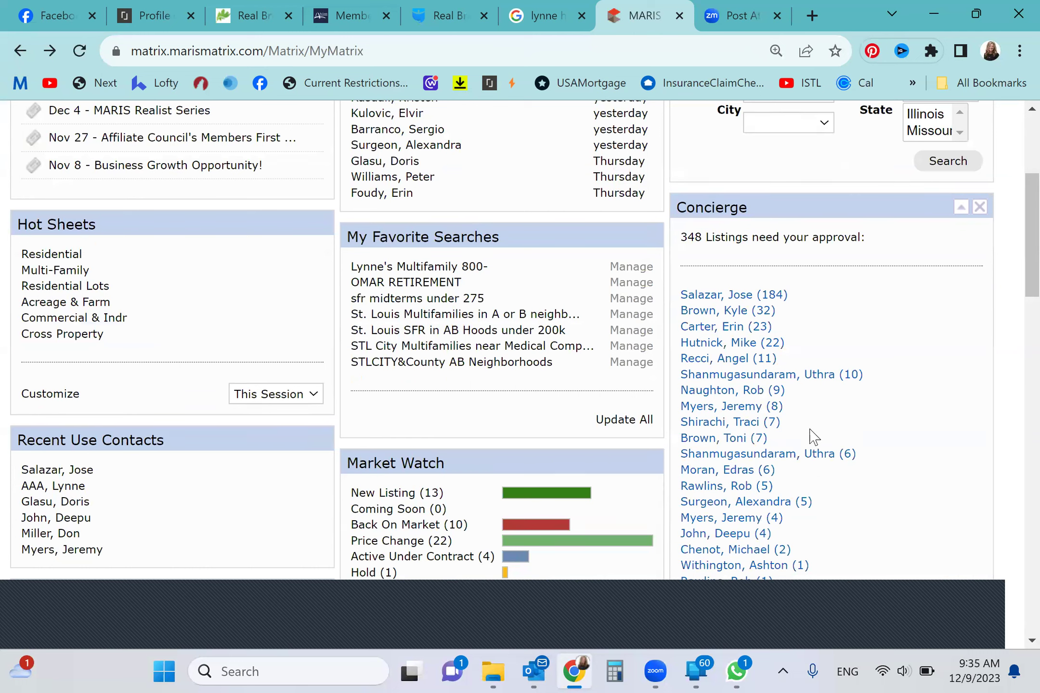
# Approve 4027 Cleveland Ave, 4215 Hartford St, 2030 and 2037 Ann Ave in the ten-listing queue.
pyautogui.click(779, 375)
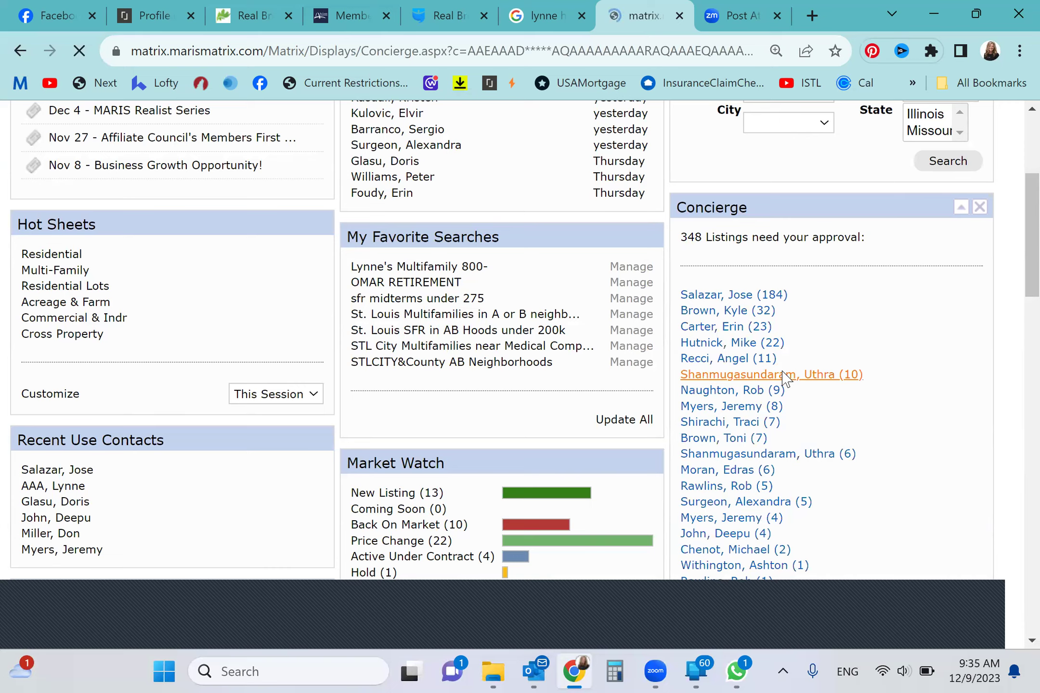
pyautogui.scroll(-2, 411, 426)
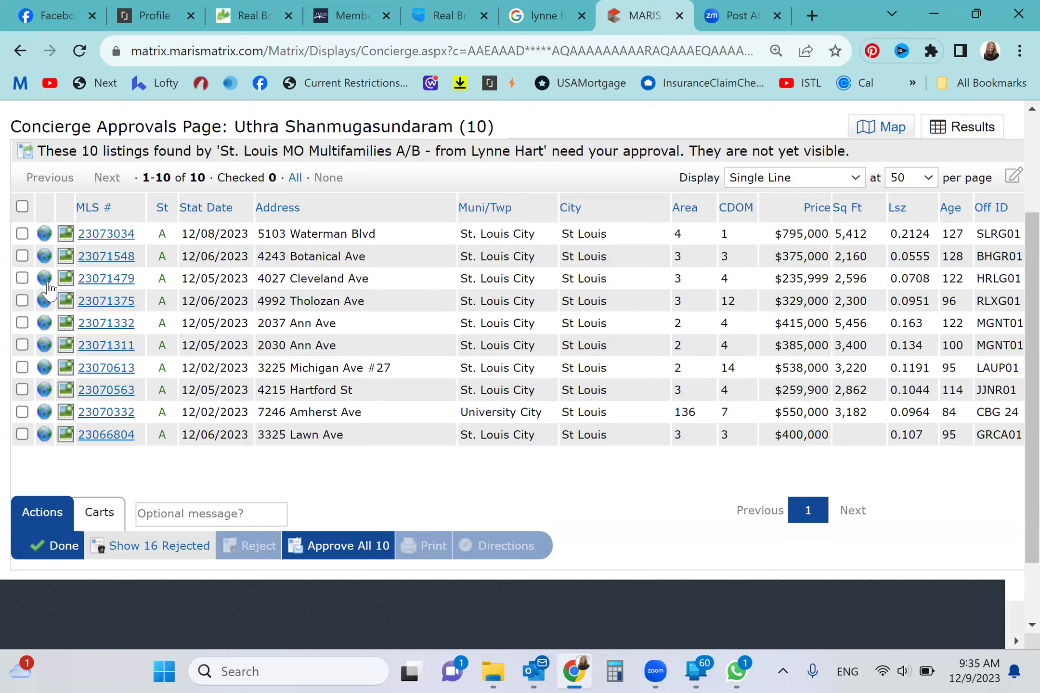
pyautogui.click(23, 278)
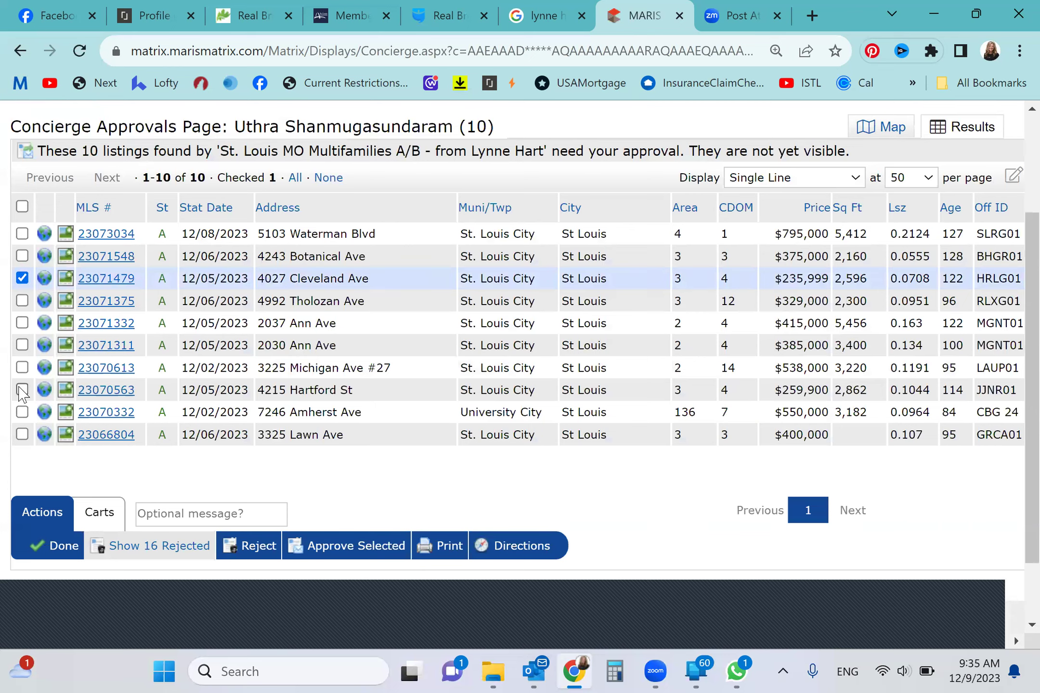
pyautogui.click(22, 389)
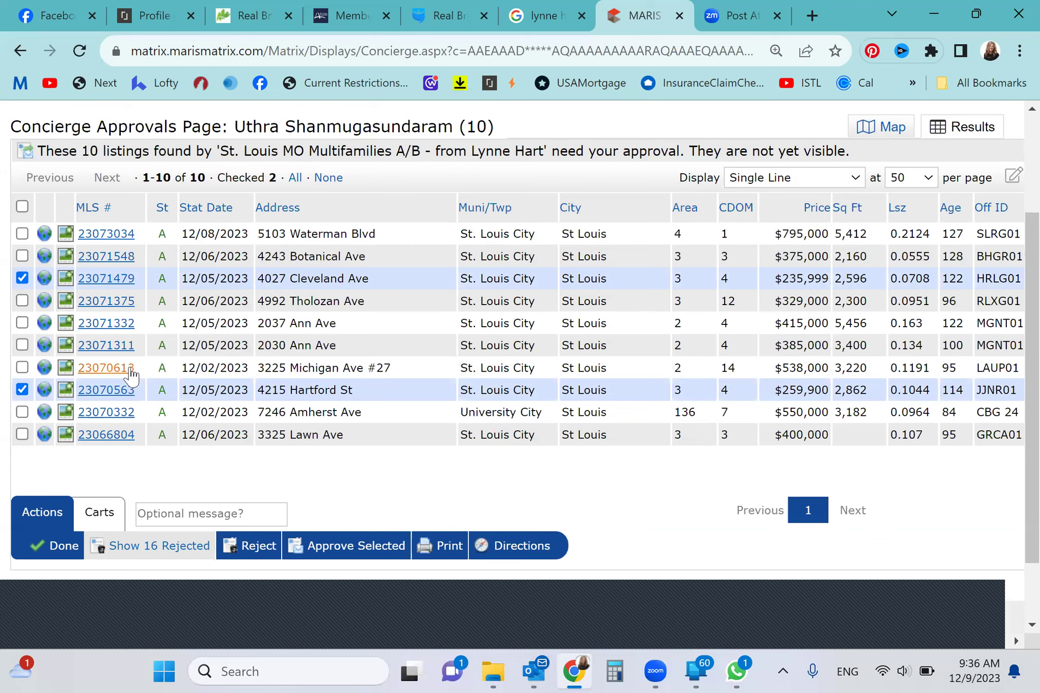
pyautogui.click(22, 346)
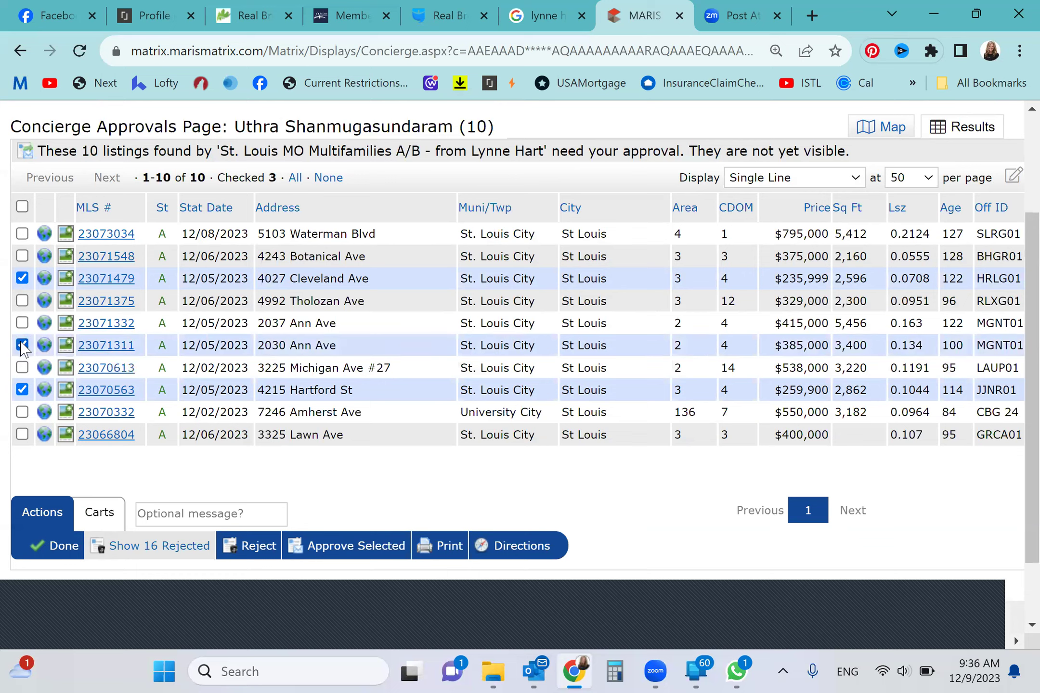
pyautogui.click(22, 323)
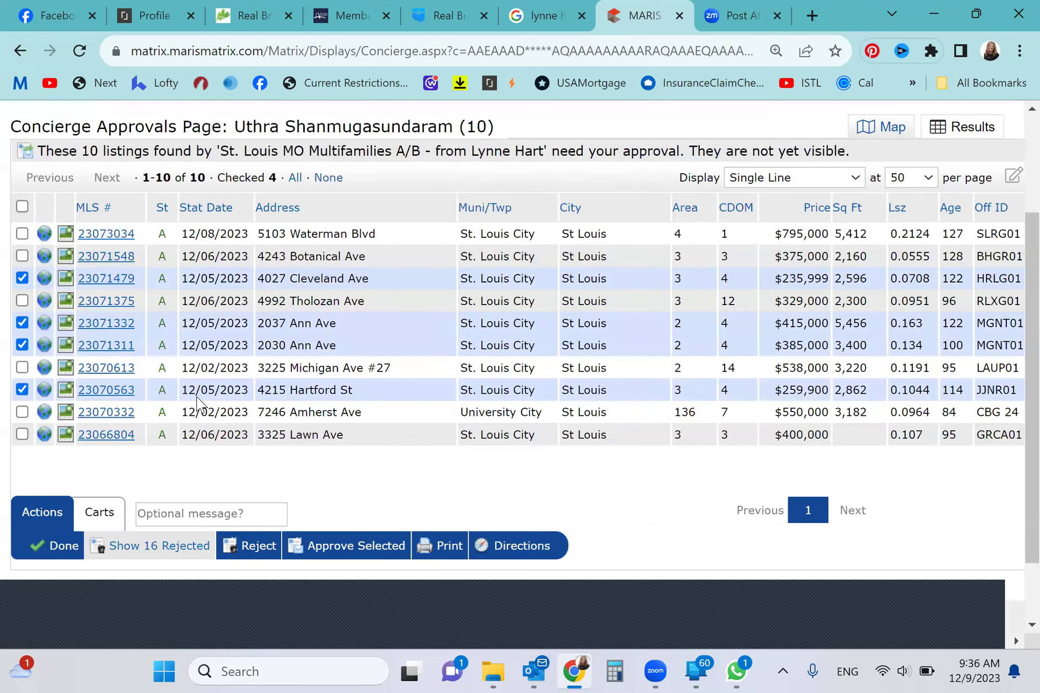
pyautogui.scroll(-1, 300, 474)
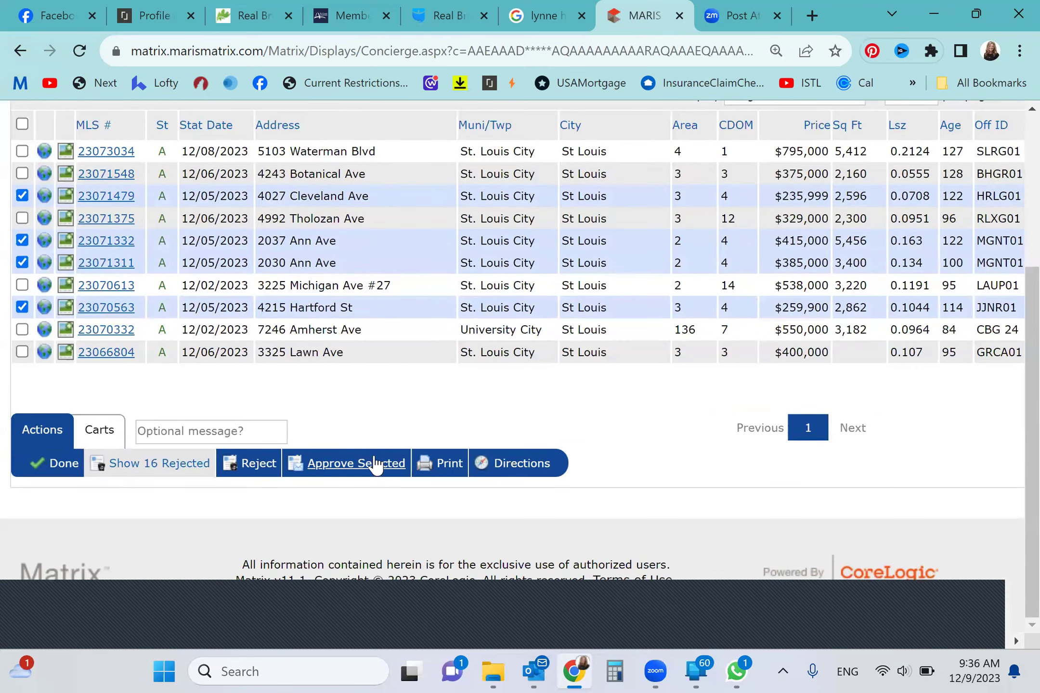
pyautogui.click(376, 463)
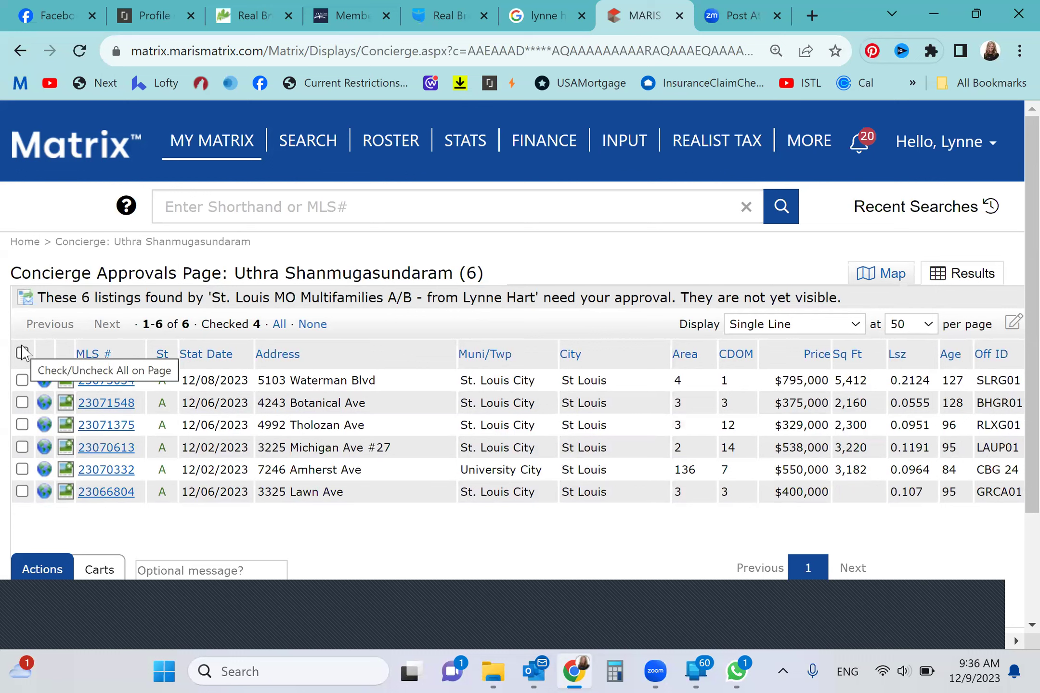
# Approve 3325 Lawn Ave, 4992 Tholozan Ave and 4243 Botanical Ave.
pyautogui.click(22, 492)
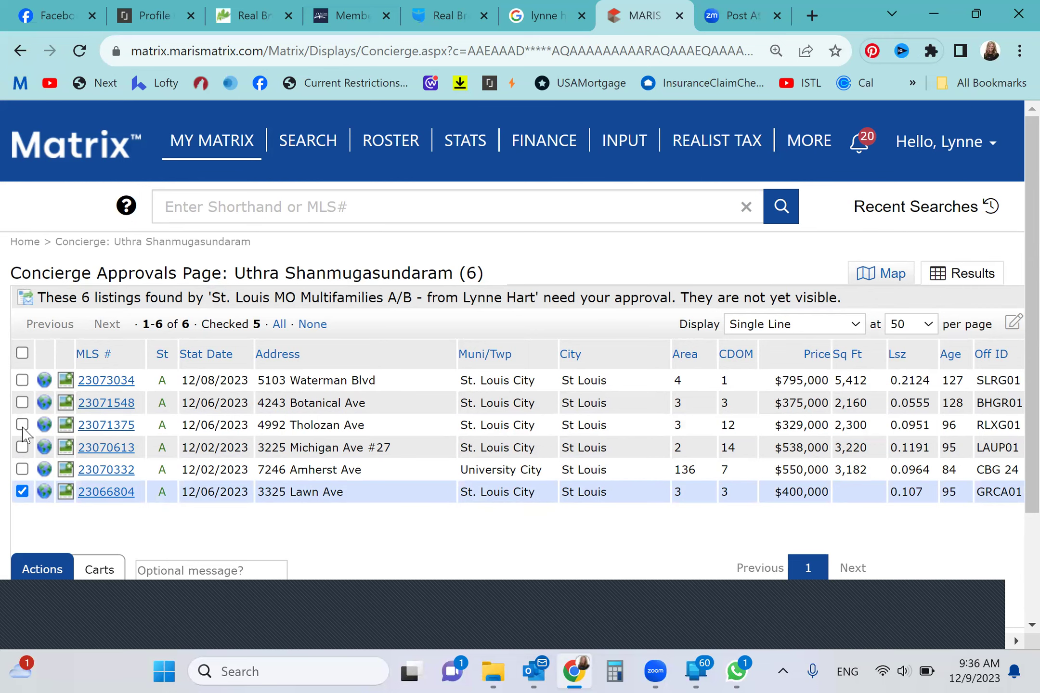
pyautogui.click(22, 425)
pyautogui.click(22, 402)
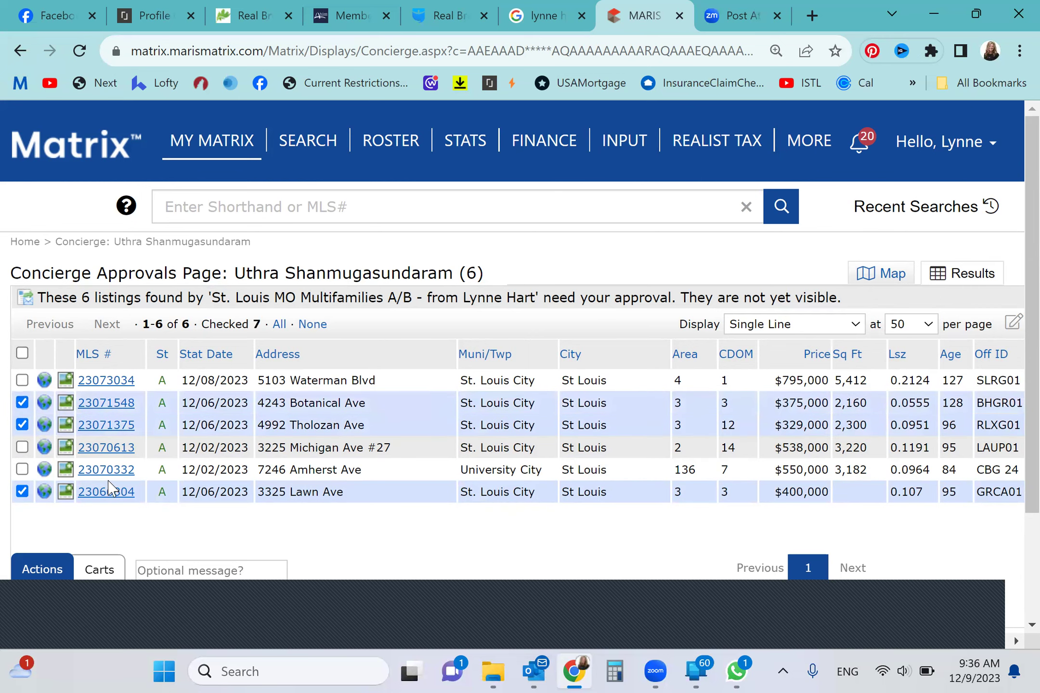
pyautogui.scroll(-2, 139, 487)
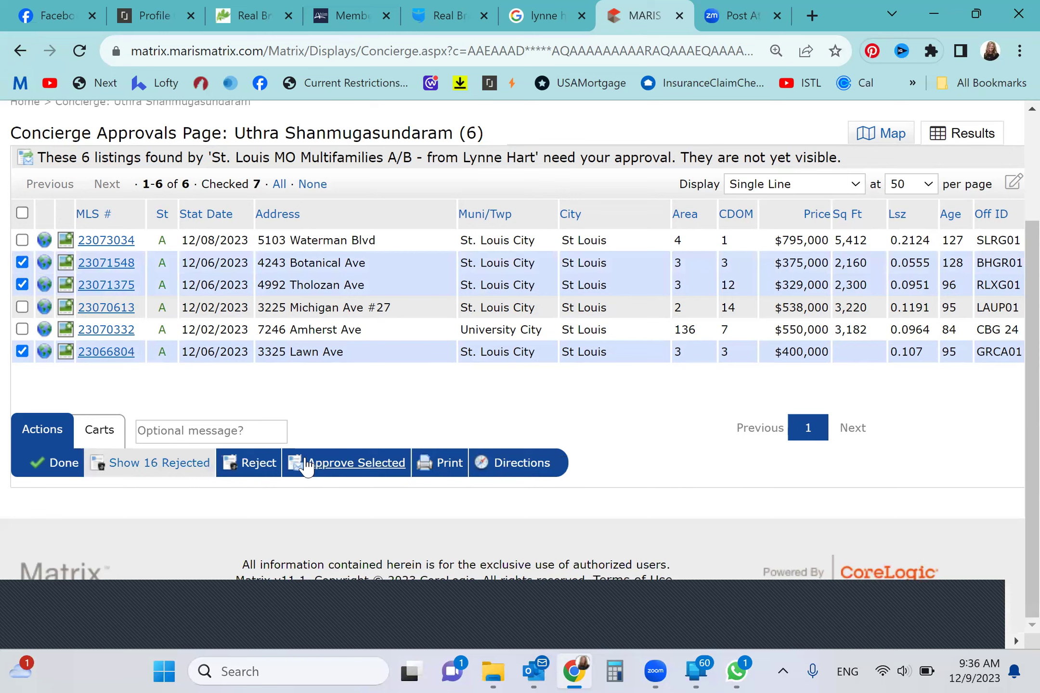
pyautogui.click(345, 468)
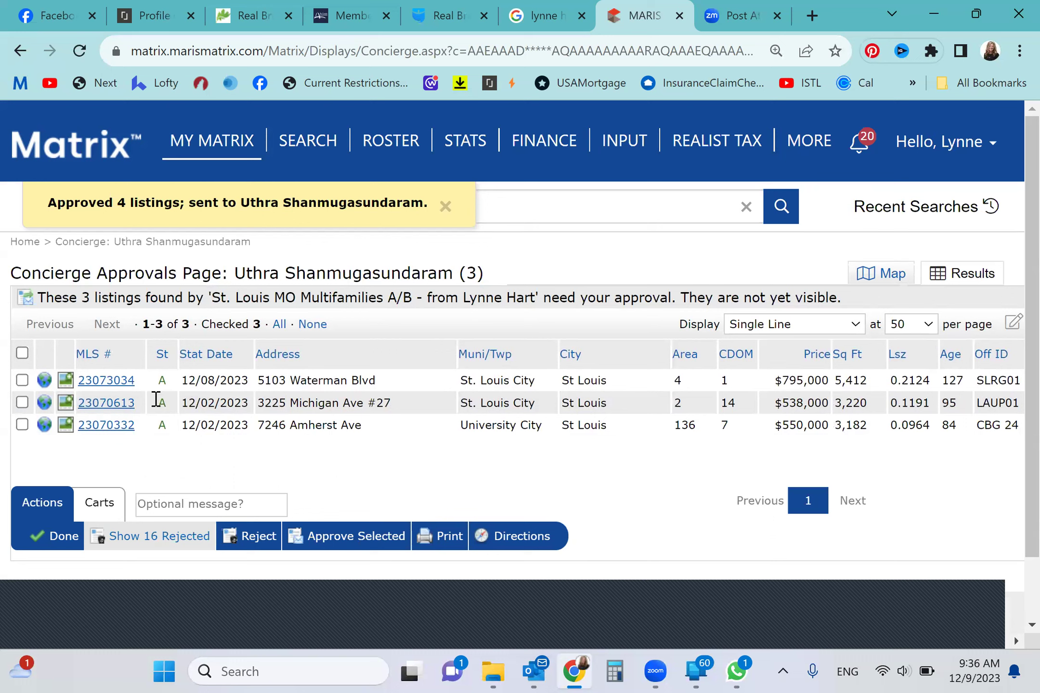
# Select all three remaining listings in the client's queue and reject them.
pyautogui.click(22, 354)
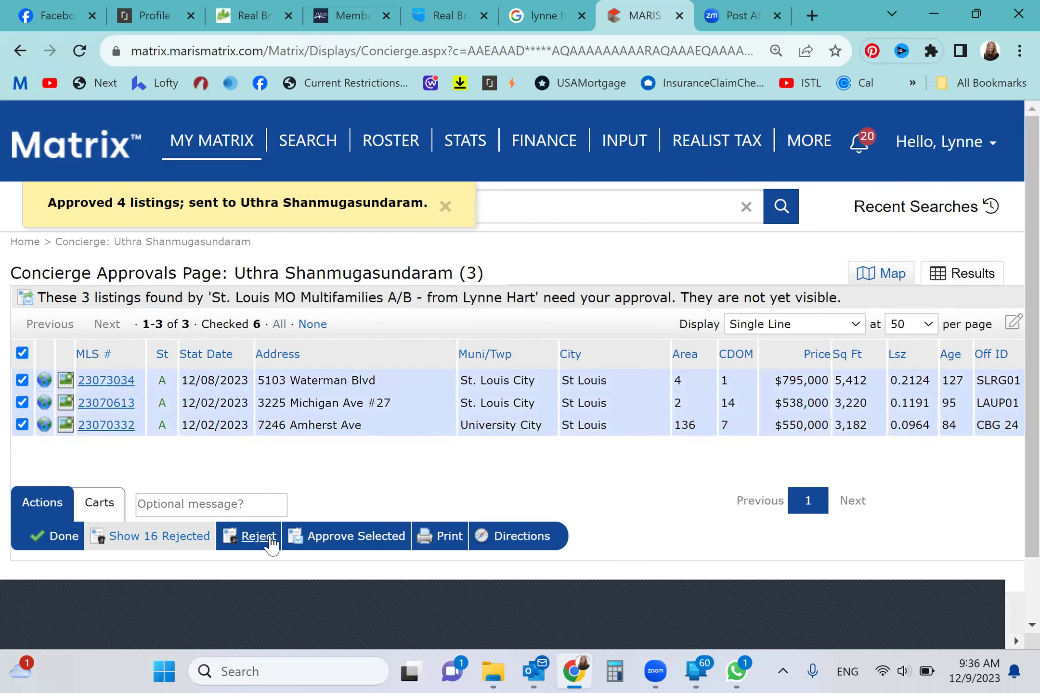
pyautogui.click(254, 542)
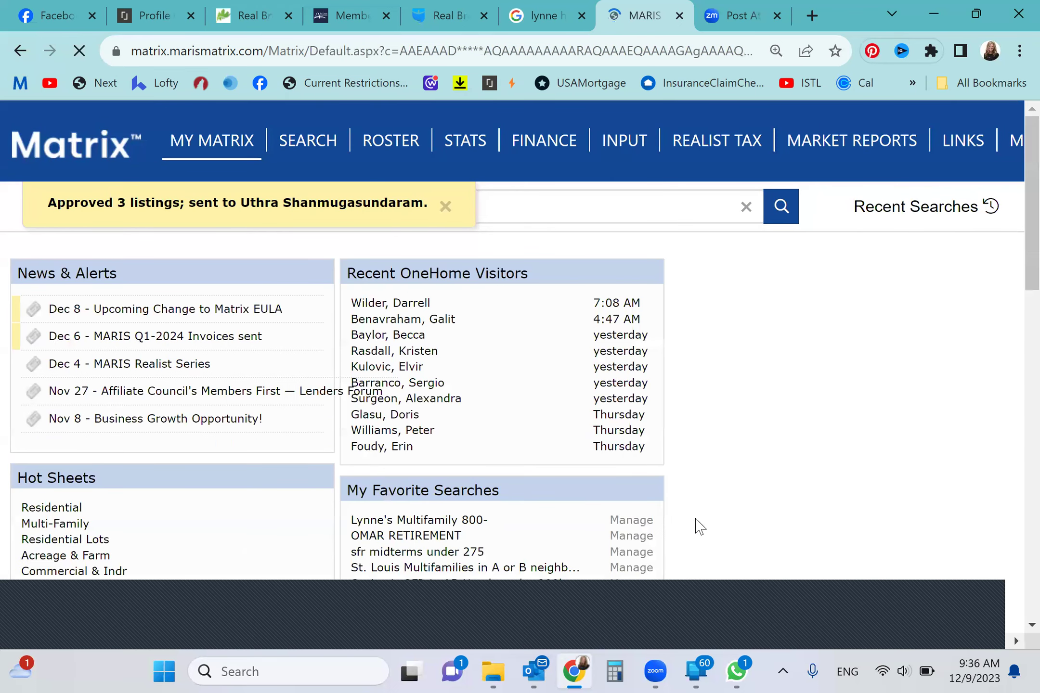
pyautogui.scroll(-3, 693, 527)
pyautogui.scroll(-1, 709, 443)
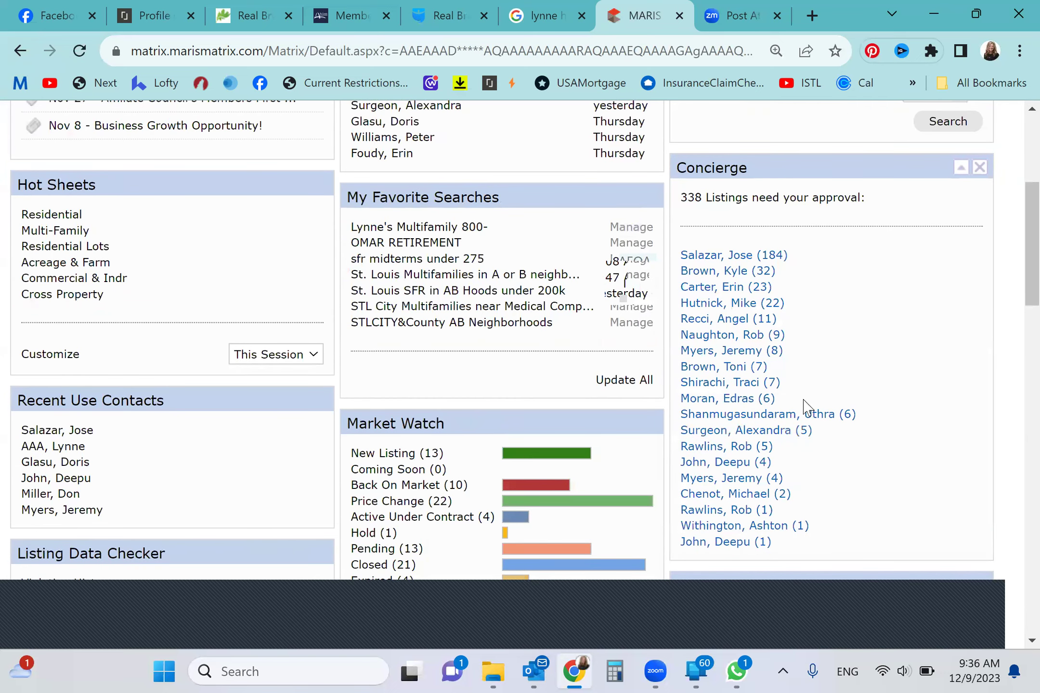
# In the six-listing queue, approve all but 7246 Amherst Ave, then check Amherst Ave.
pyautogui.click(782, 418)
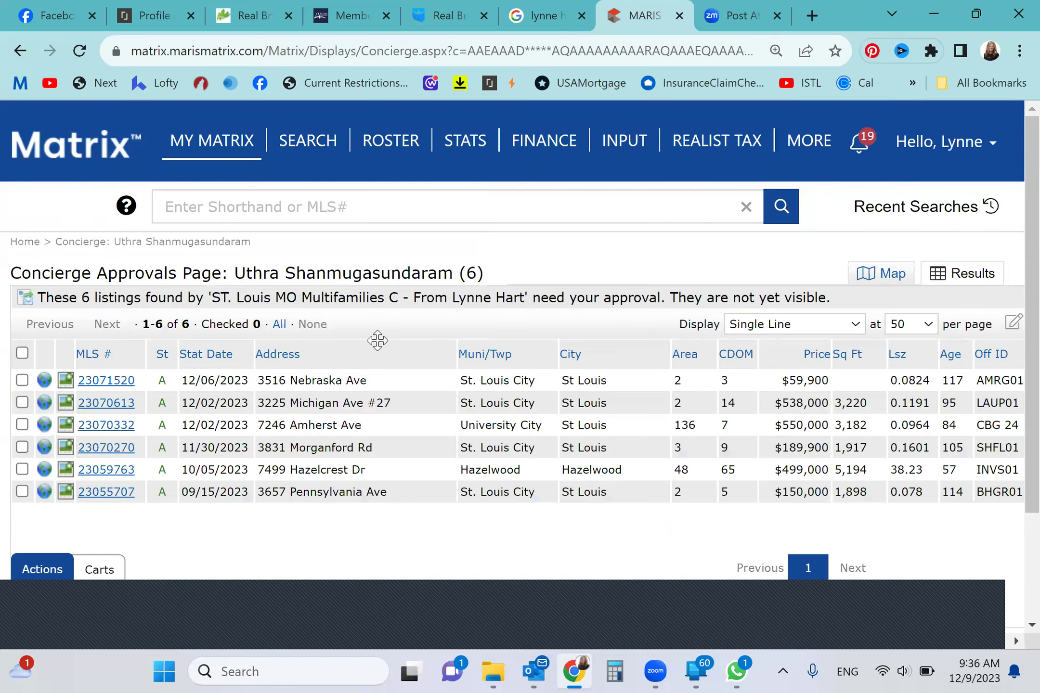
pyautogui.scroll(-1, 376, 341)
pyautogui.scroll(-1, 377, 341)
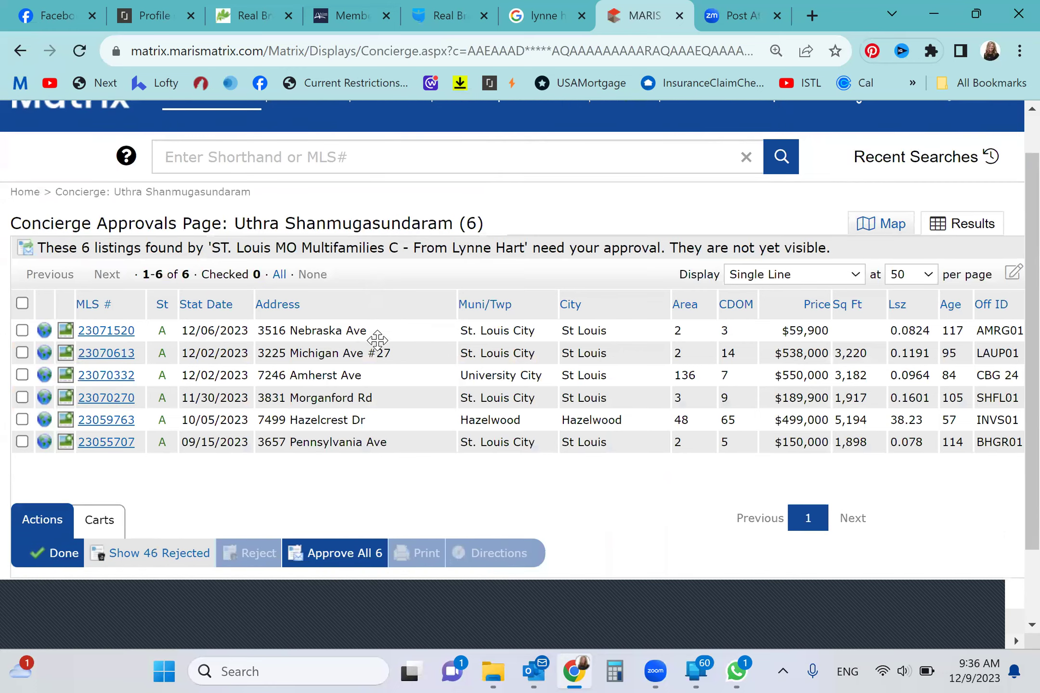
pyautogui.click(23, 303)
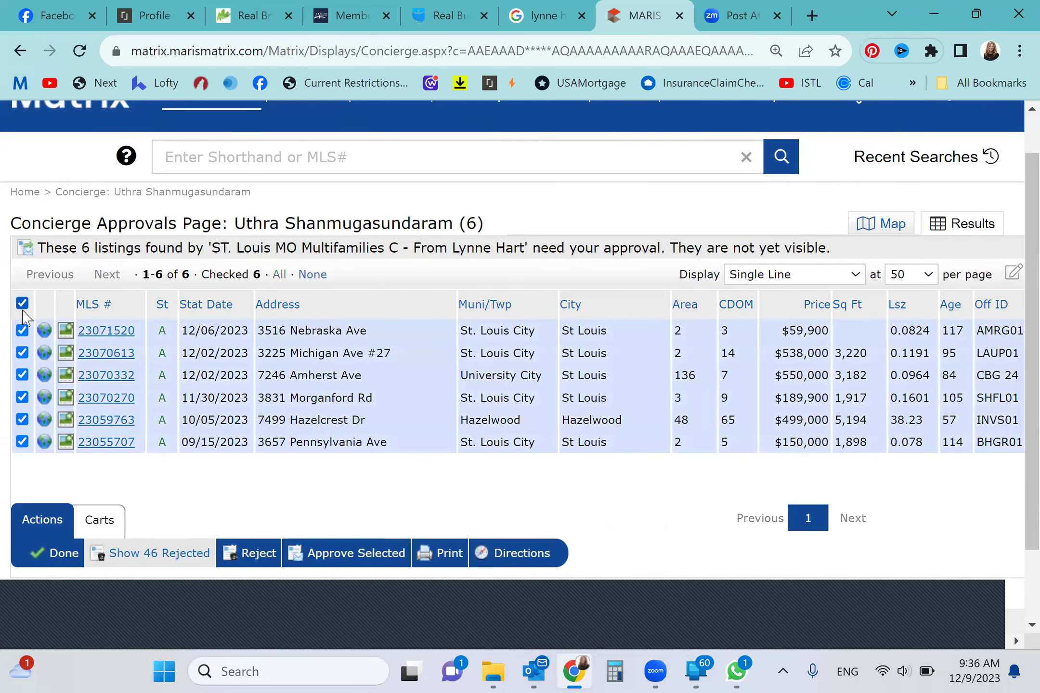
pyautogui.click(21, 375)
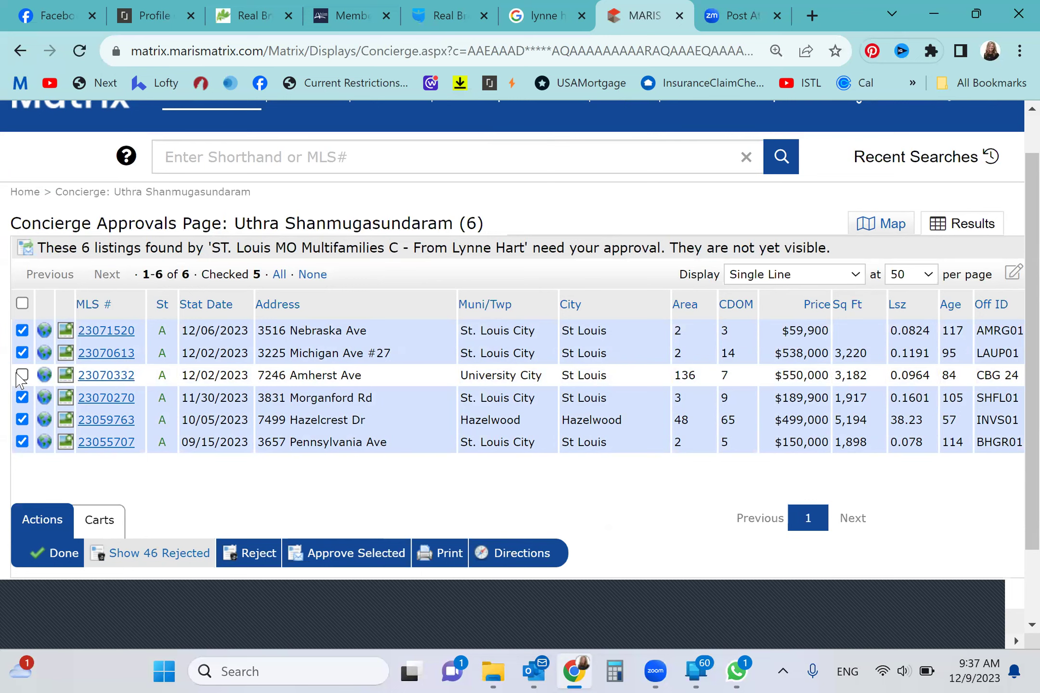
pyautogui.click(375, 556)
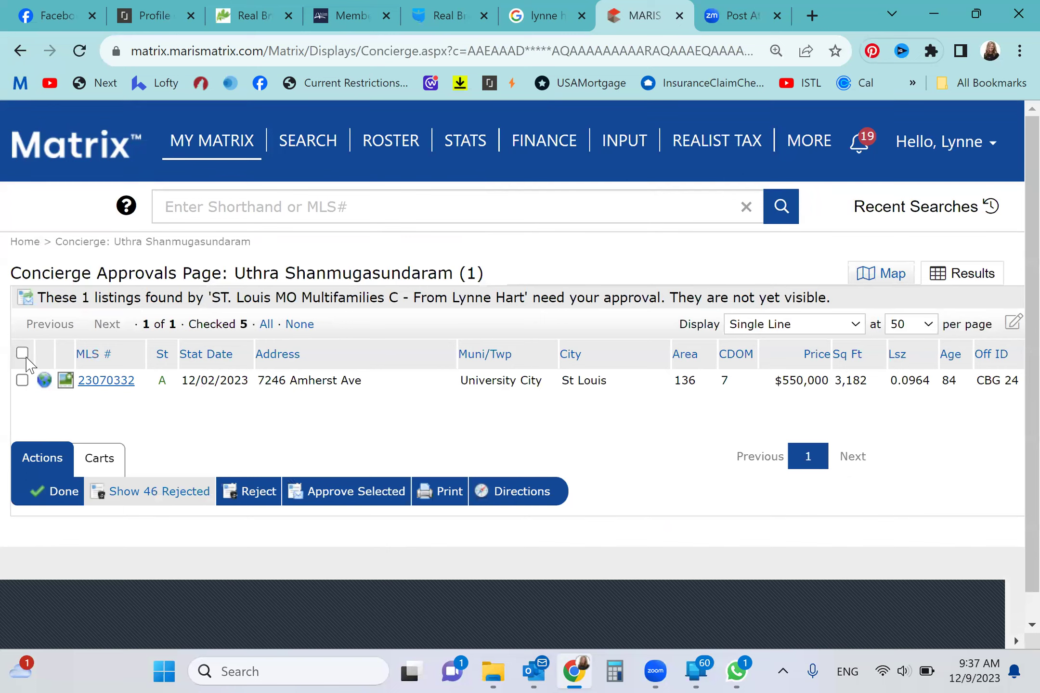
pyautogui.click(23, 354)
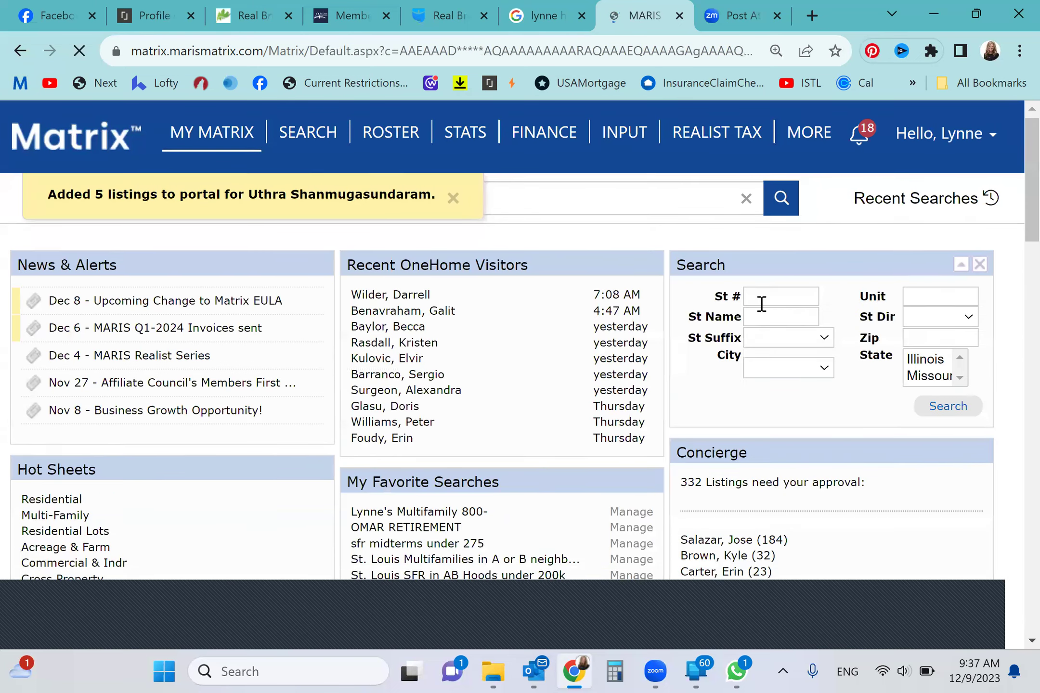
pyautogui.scroll(-4, 761, 311)
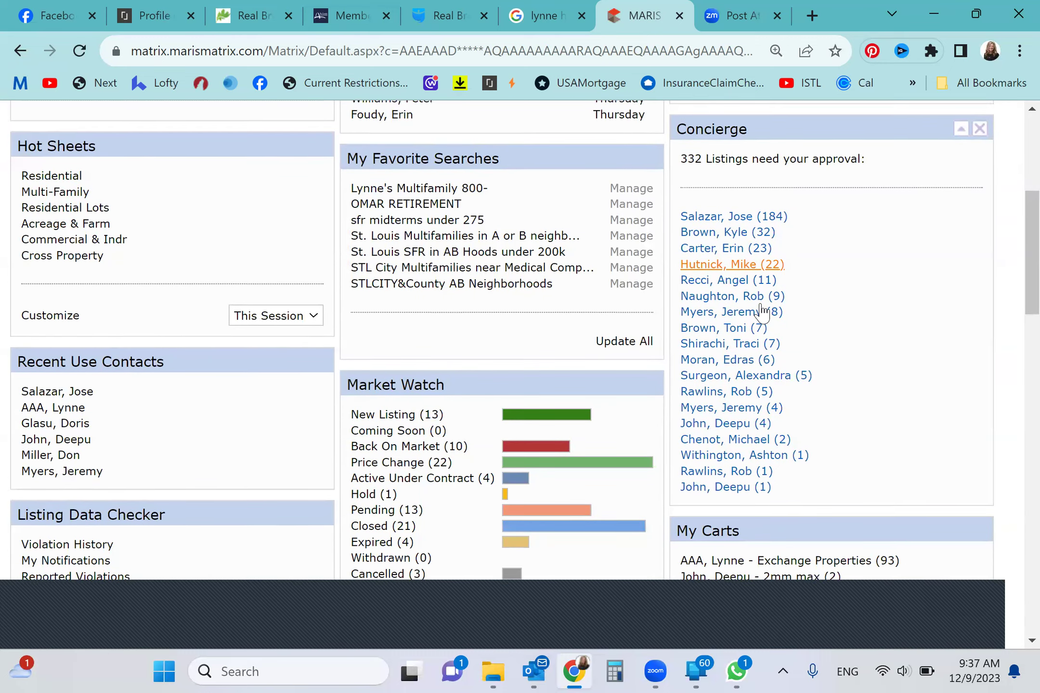
pyautogui.scroll(3, 761, 311)
pyautogui.scroll(-2, 761, 311)
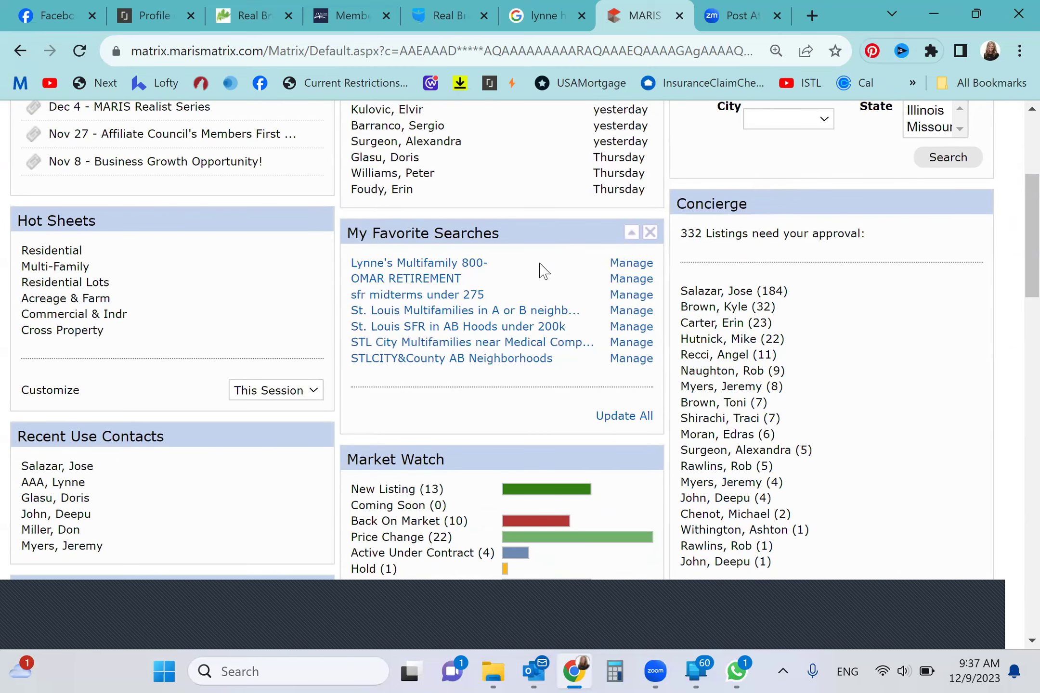
# Open the saved multifamily $200-800 search, with 98 results led by 5103 Waterman Blvd.
pyautogui.click(376, 269)
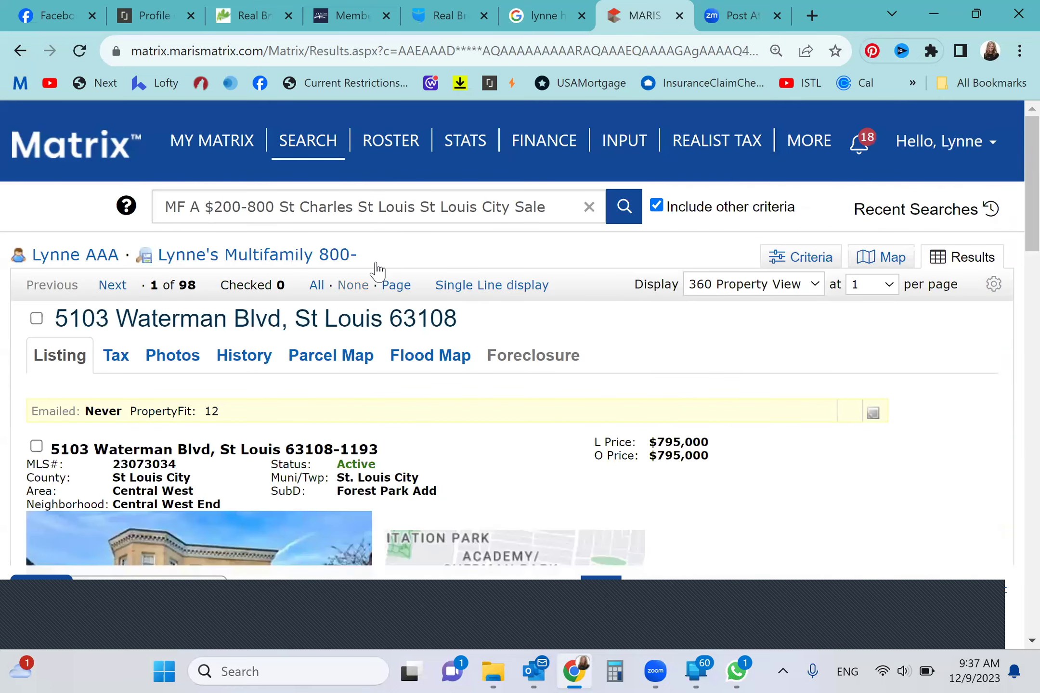
pyautogui.scroll(-3, 376, 269)
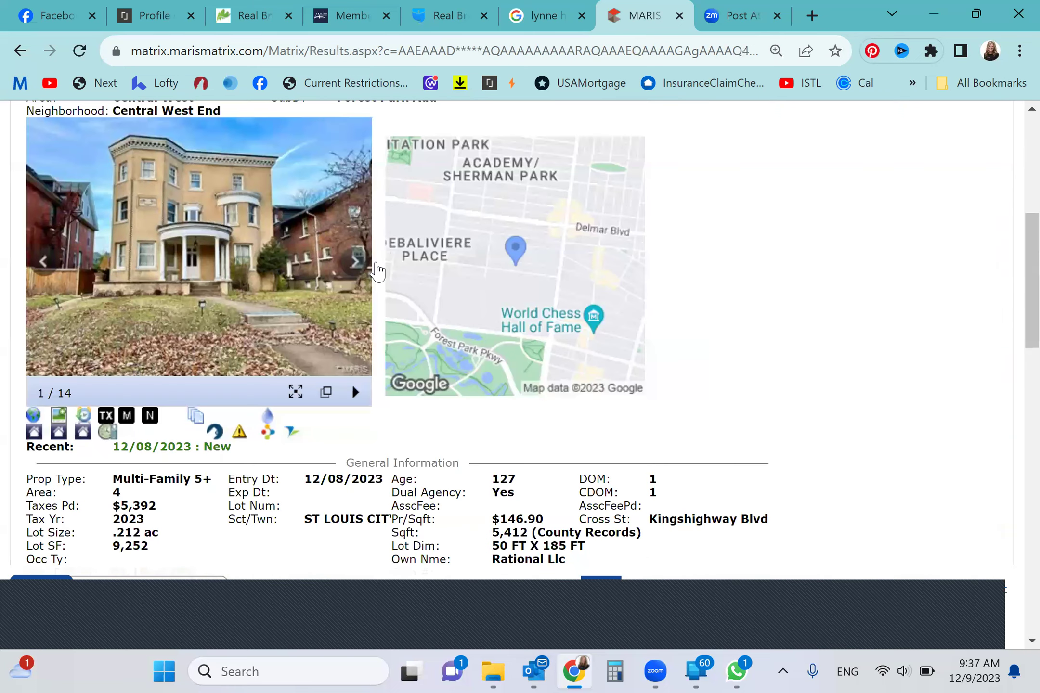
pyautogui.scroll(4, 376, 269)
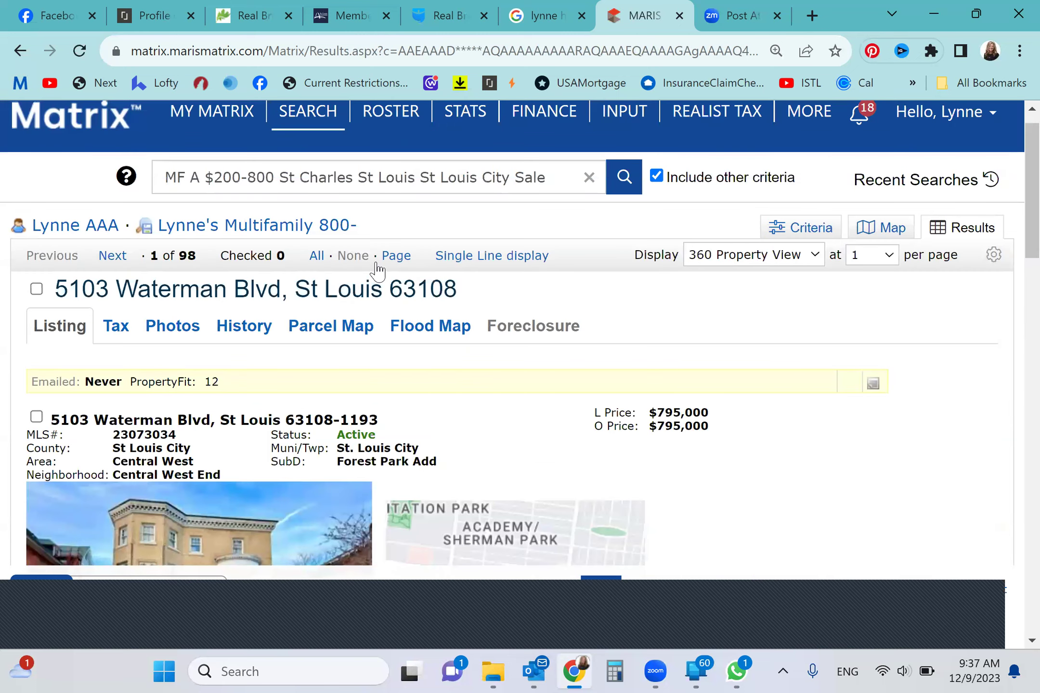